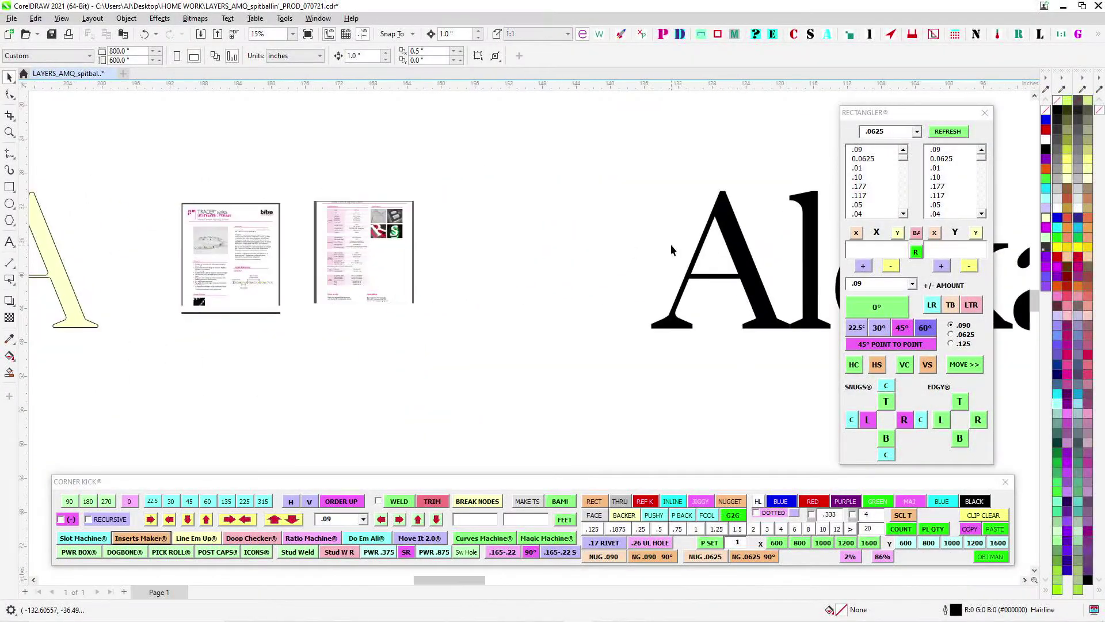
Examine the facade drawing's section detail, including its 6, 15 and 15 dimensions and the material notes
drag(704, 220, 654, 221)
drag(555, 156, 752, 394)
scroll(757, 395, down, 1)
drag(605, 386, 818, 302)
scroll(458, 207, up, 1)
drag(435, 202, 760, 216)
drag(377, 236, 380, 240)
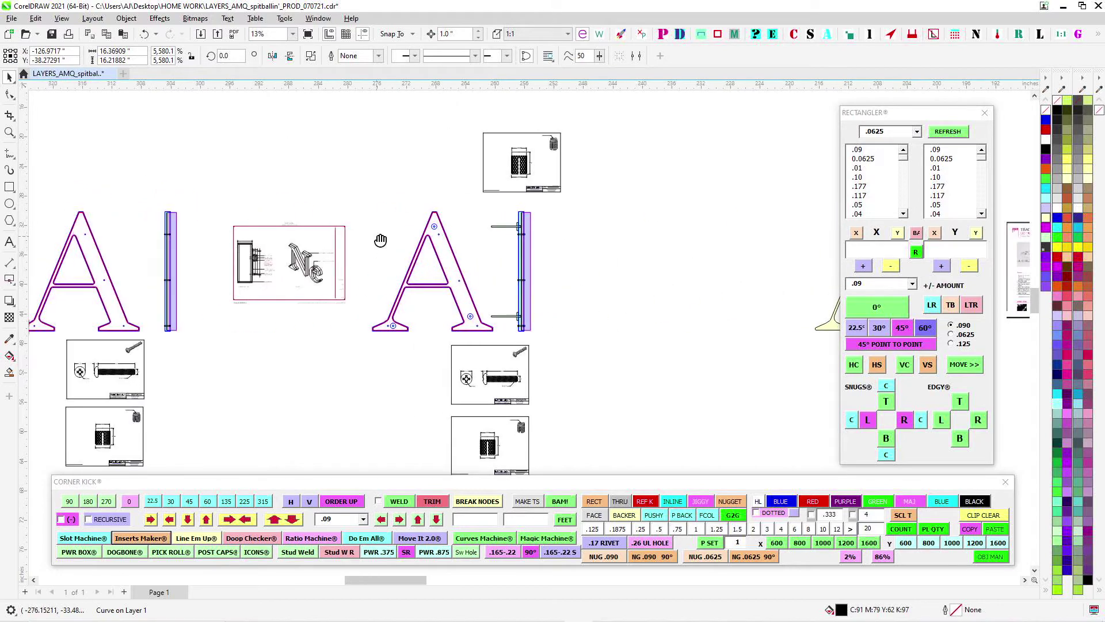
scroll(416, 278, up, 5)
scroll(576, 281, left, 2)
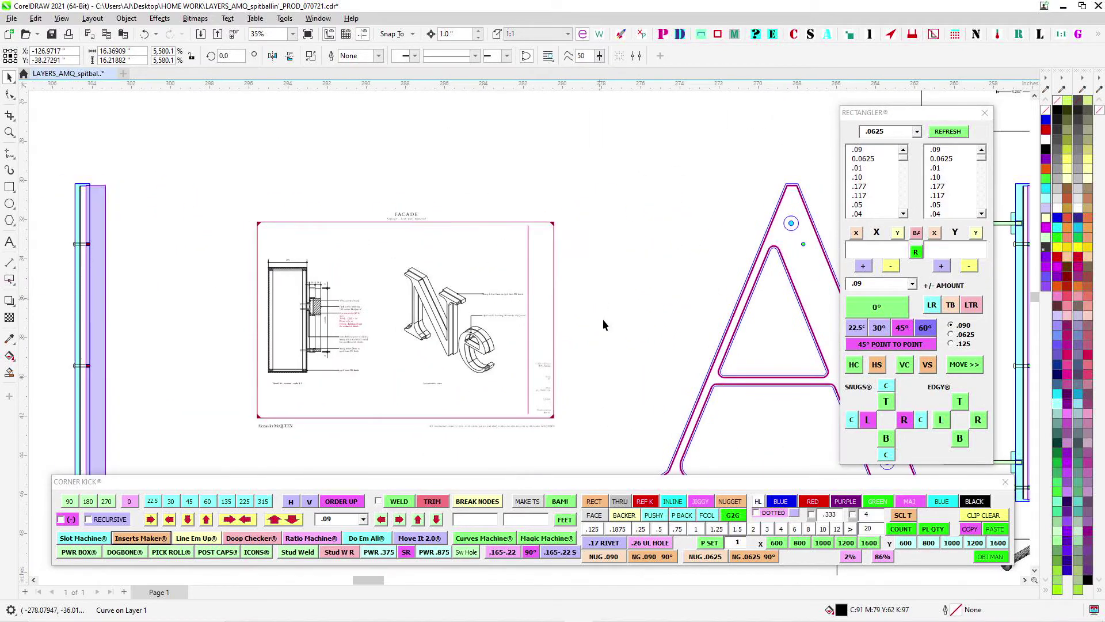
scroll(434, 268, up, 6)
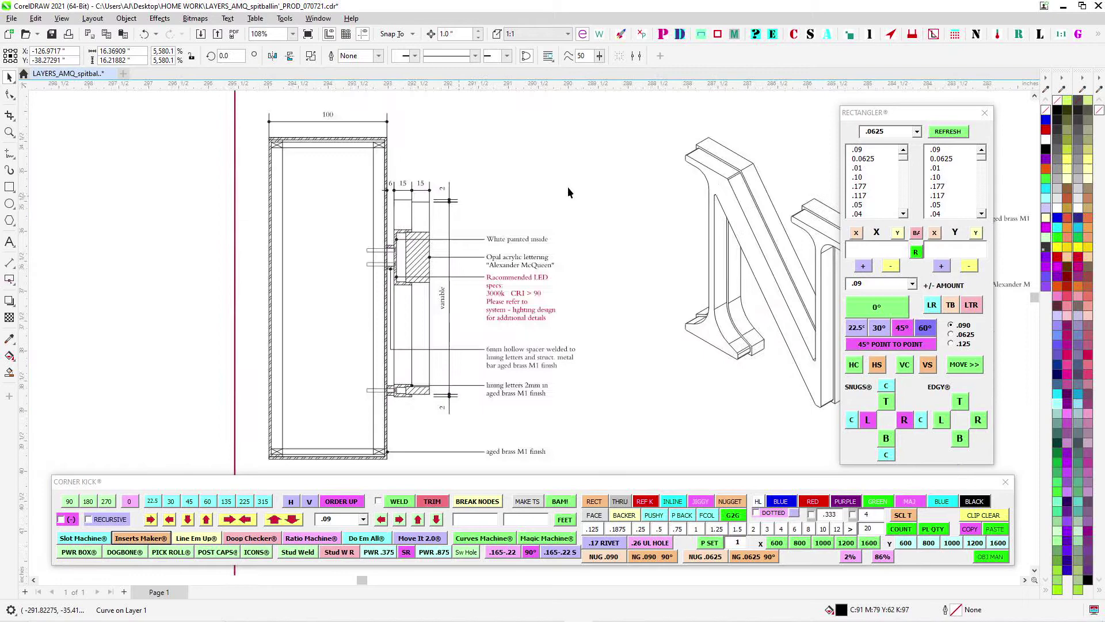
scroll(375, 185, right, 3)
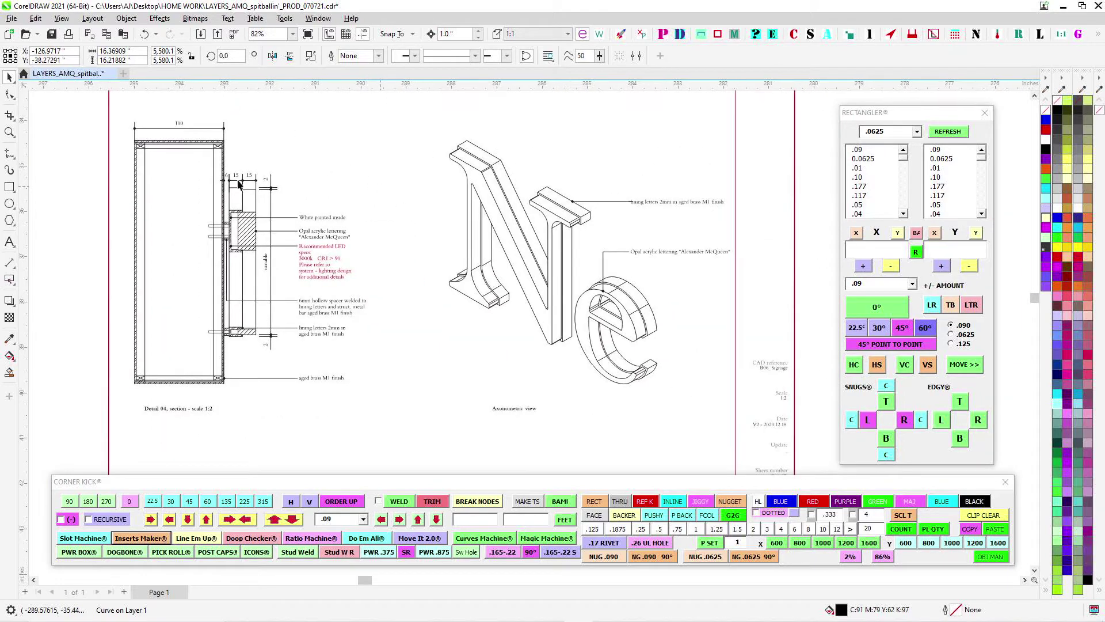
scroll(268, 190, up, 4)
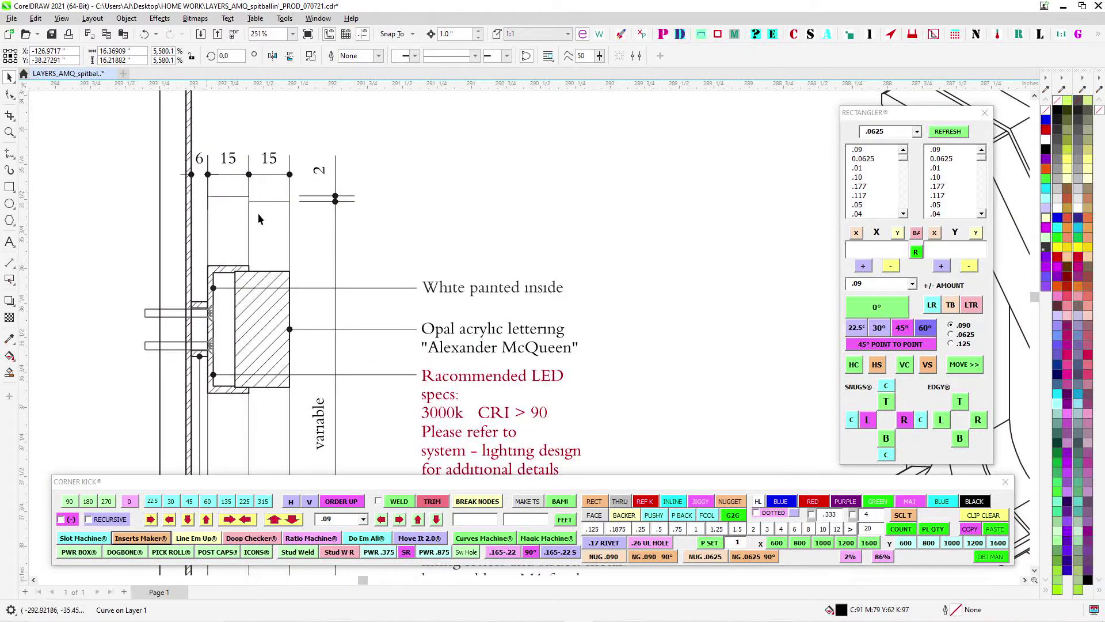
scroll(251, 200, down, 3)
scroll(378, 185, left, 2)
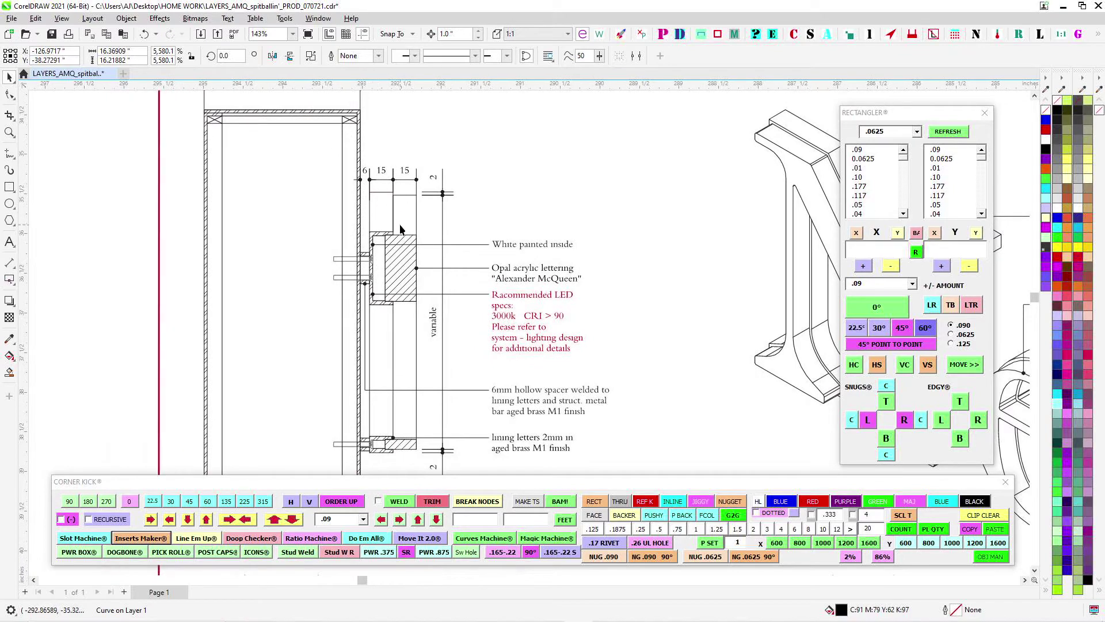
Examine the axonometric view of the letters N and e in the facade drawing
scroll(401, 229, down, 9)
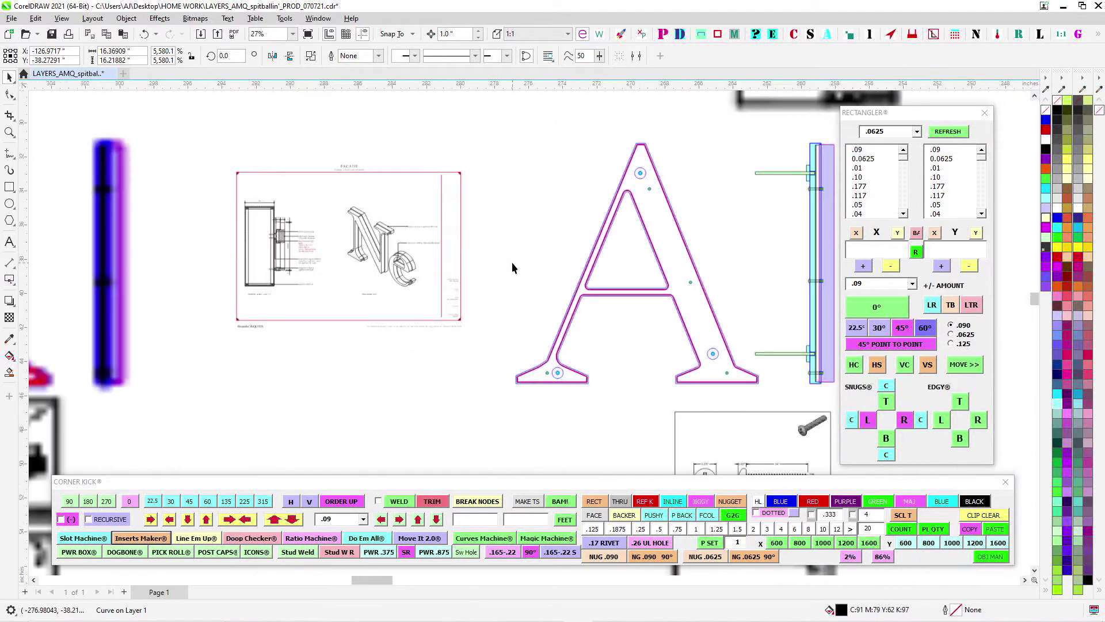
scroll(512, 267, right, 2)
scroll(326, 219, up, 4)
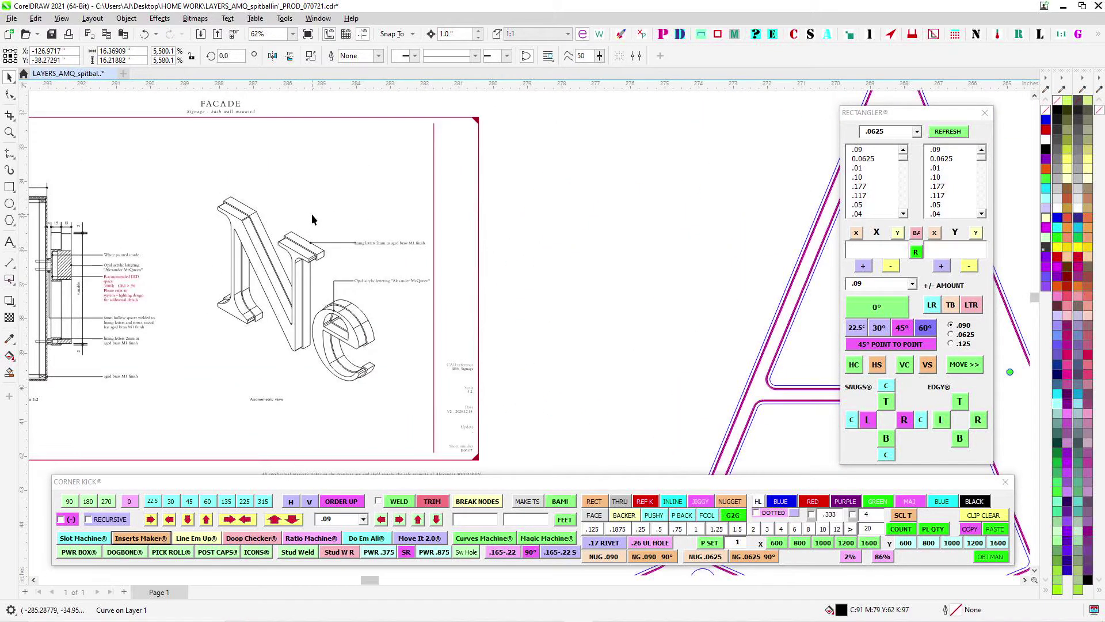
scroll(312, 219, up, 2)
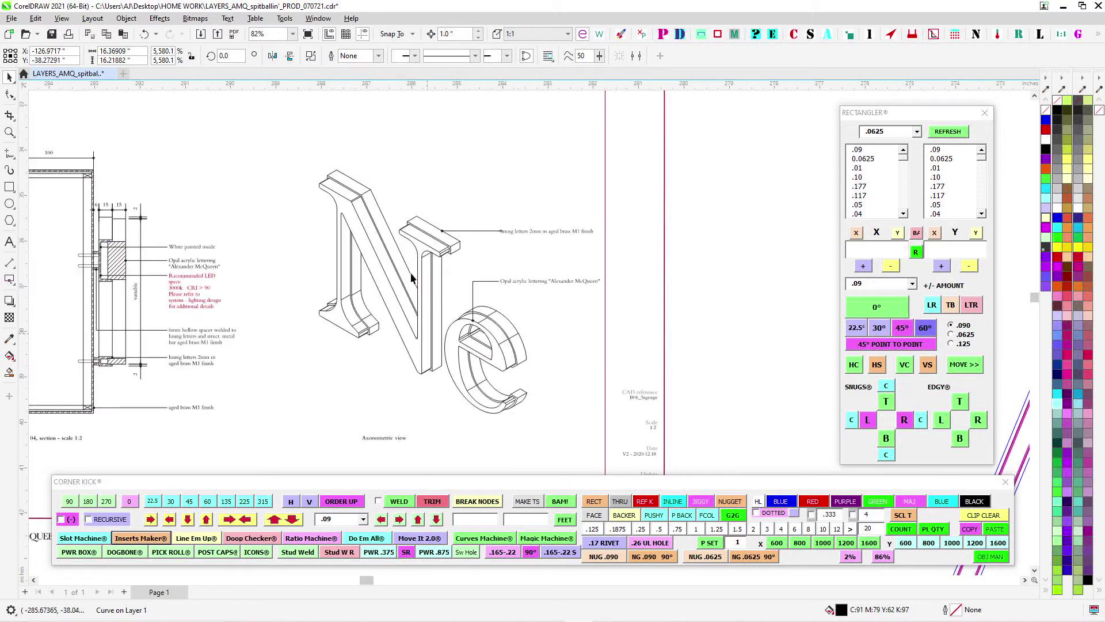
scroll(356, 274, down, 3)
Look over the layered letter A layouts and the full Alexander McQUEEN lettering, selecting the letters to check them
drag(606, 298, 379, 268)
scroll(379, 268, down, 3)
scroll(657, 203, down, 2)
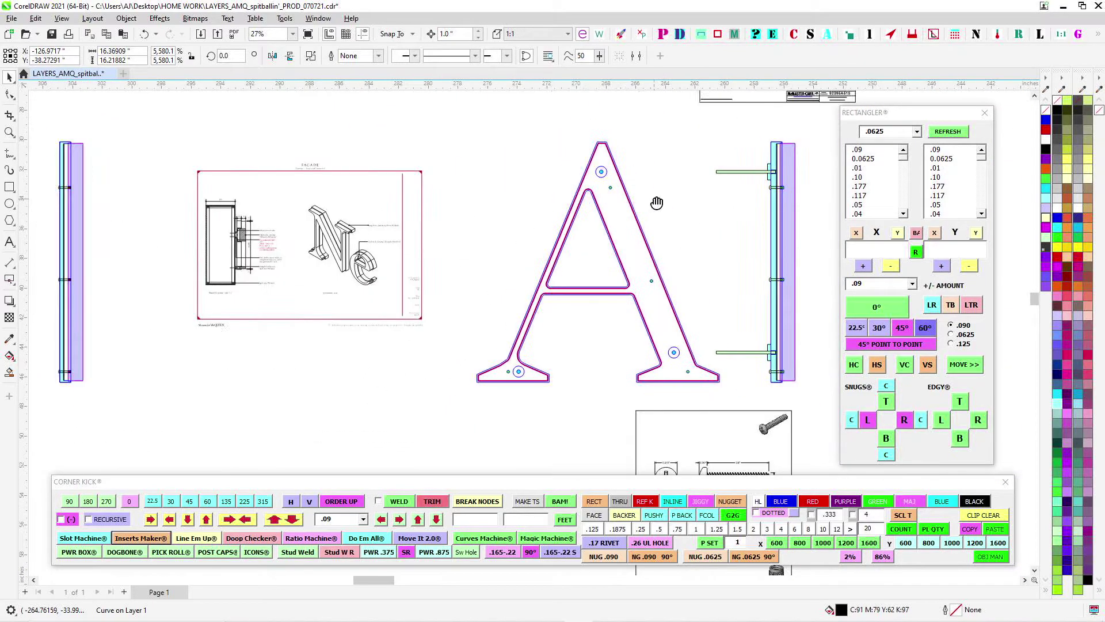
drag(657, 203, 483, 201)
drag(550, 406, 547, 403)
scroll(636, 313, down, 4)
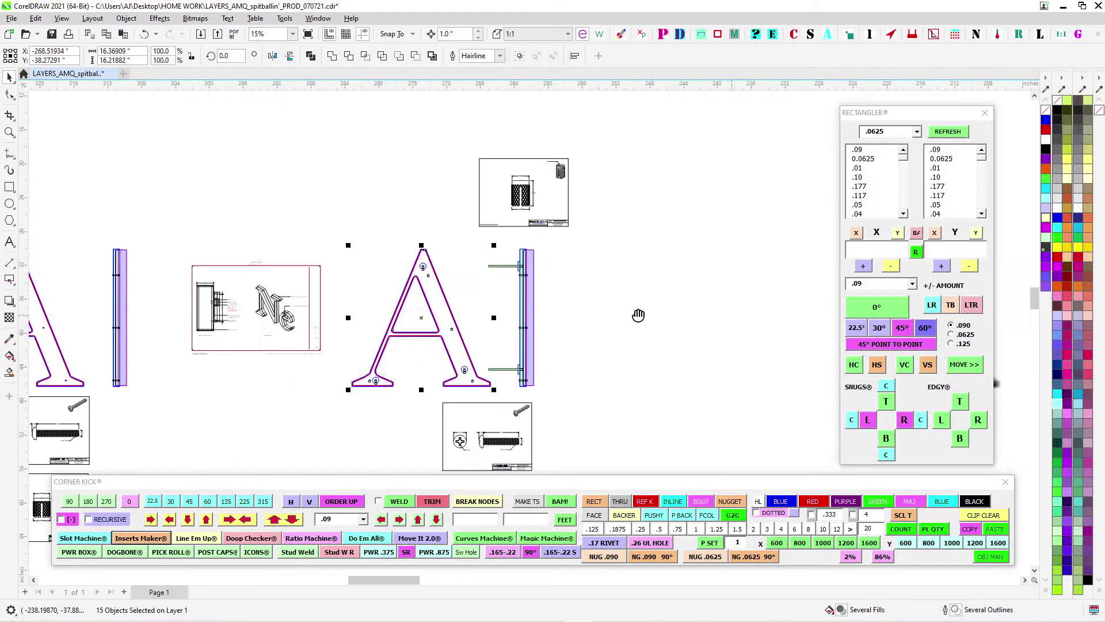
scroll(430, 251, up, 2)
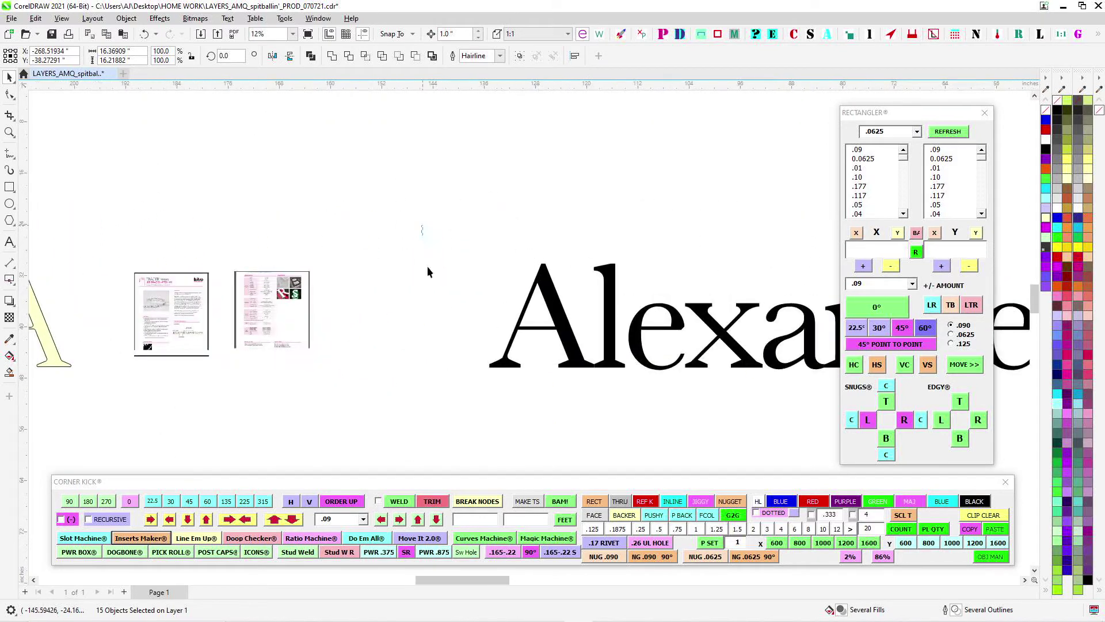
drag(426, 225, 603, 424)
scroll(633, 238, down, 4)
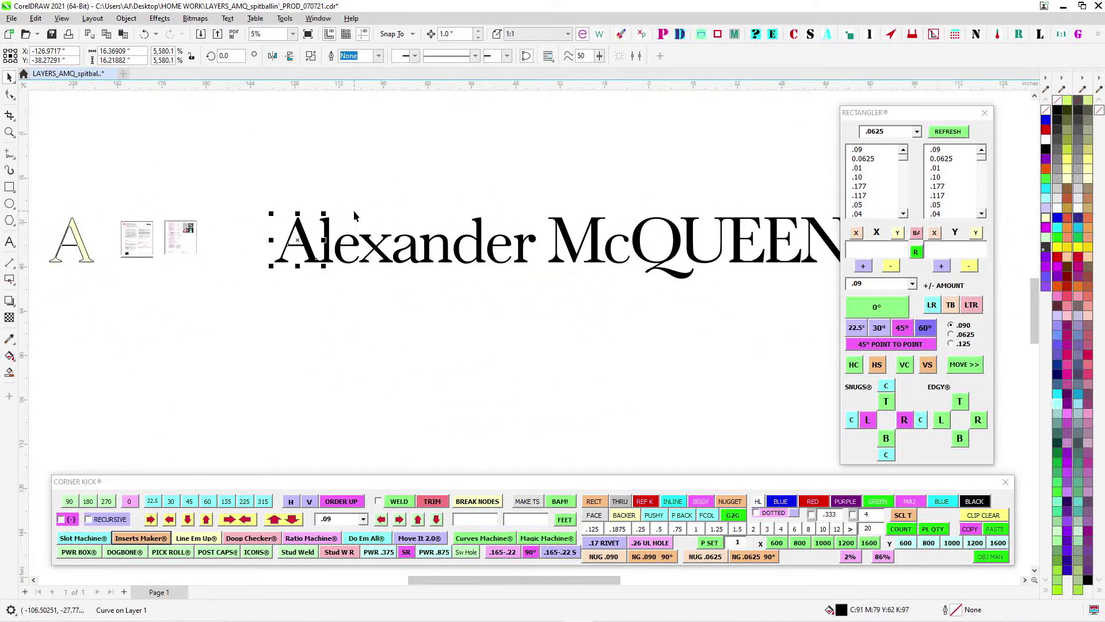
scroll(375, 217, up, 2)
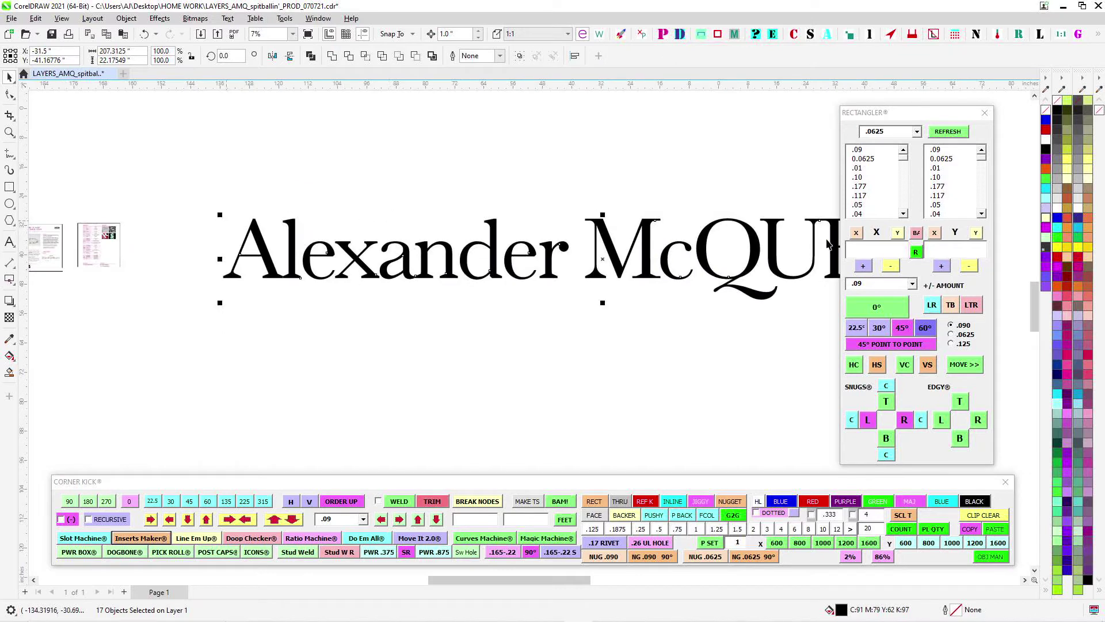
scroll(374, 213, up, 1)
scroll(426, 195, left, 3)
drag(438, 194, 552, 315)
drag(87, 221, 538, 273)
scroll(345, 292, up, 2)
drag(336, 277, 388, 271)
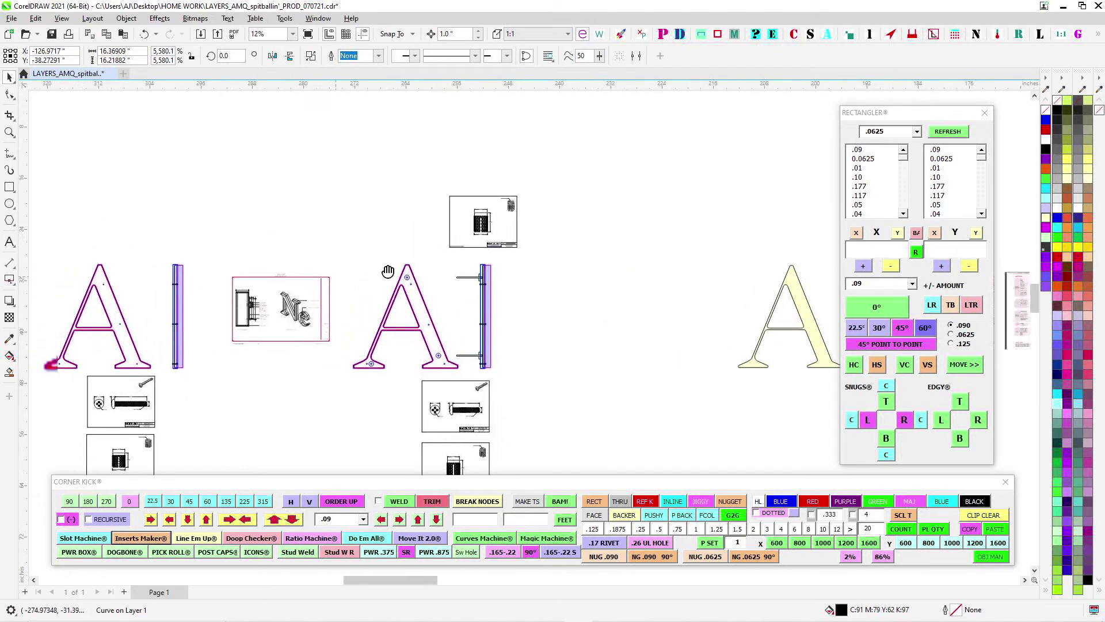
Examine the layered letter A's front view and the upper end of its side section
scroll(387, 271, up, 4)
scroll(623, 242, up, 3)
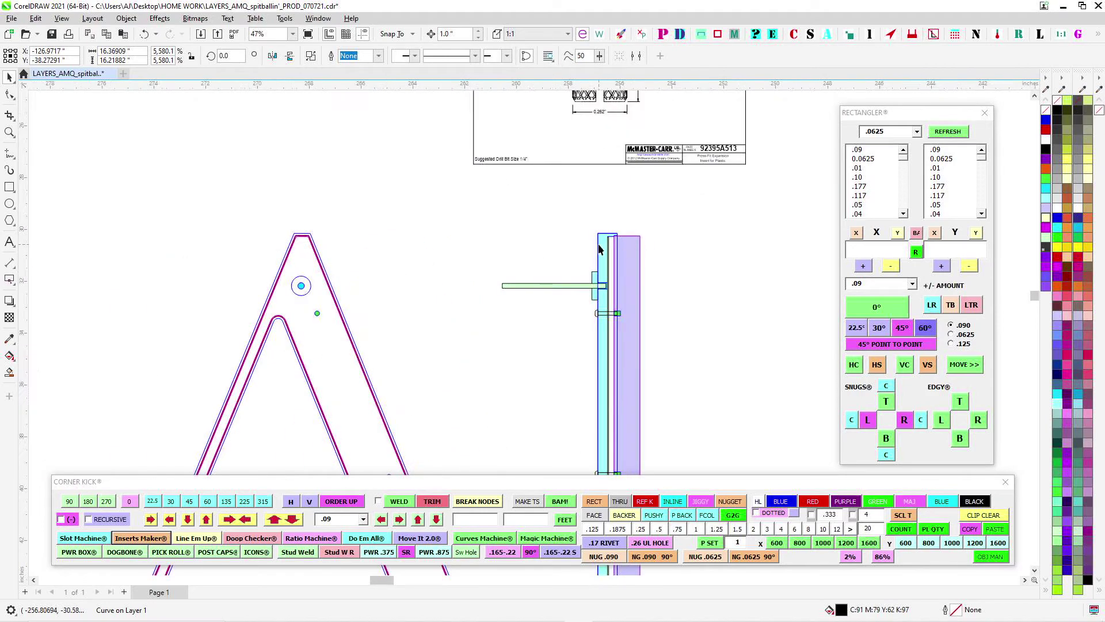
scroll(602, 245, down, 4)
drag(69, 321, 334, 343)
scroll(331, 344, up, 4)
scroll(323, 343, down, 4)
scroll(585, 333, right, 5)
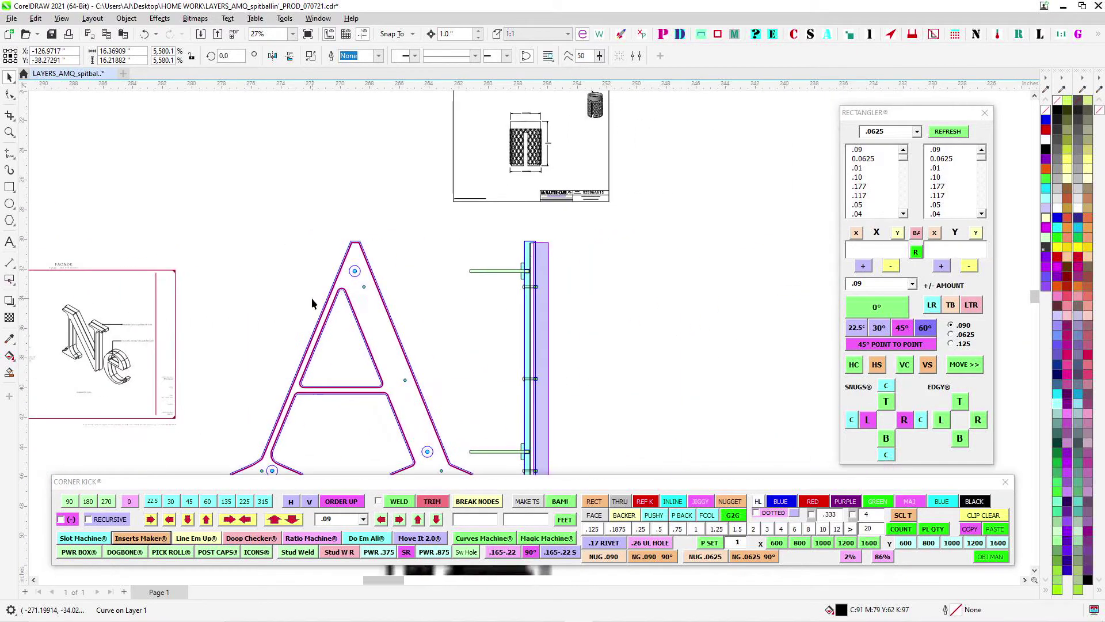
scroll(539, 230, up, 6)
scroll(548, 289, up, 1)
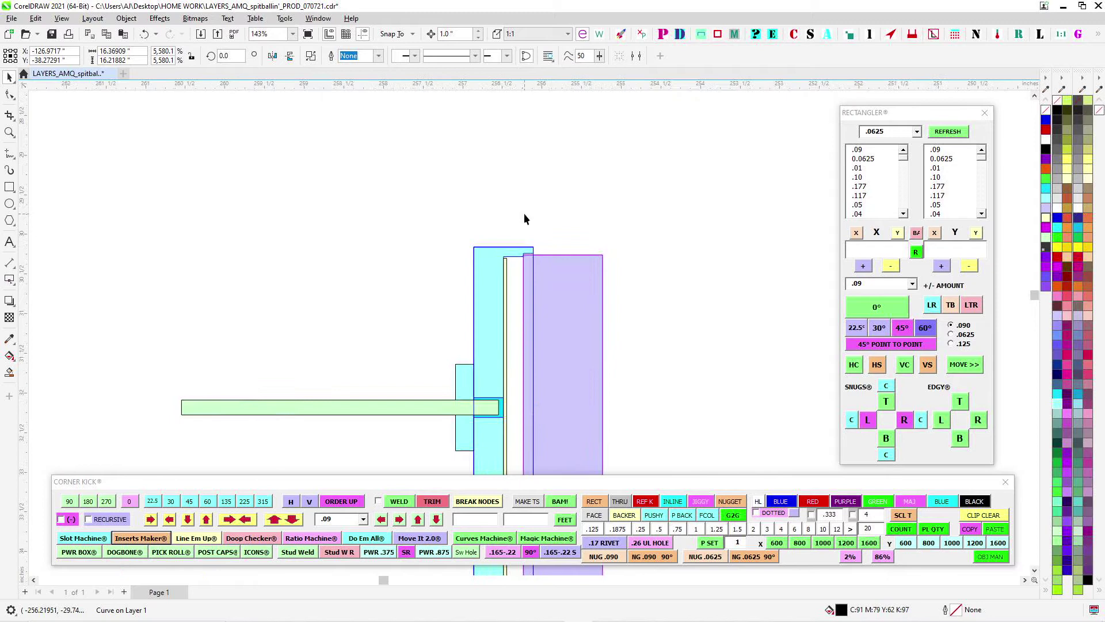
Inspect the cyan backer profile in the side section by selecting it and checking its size
click(524, 213)
scroll(570, 247, up, 1)
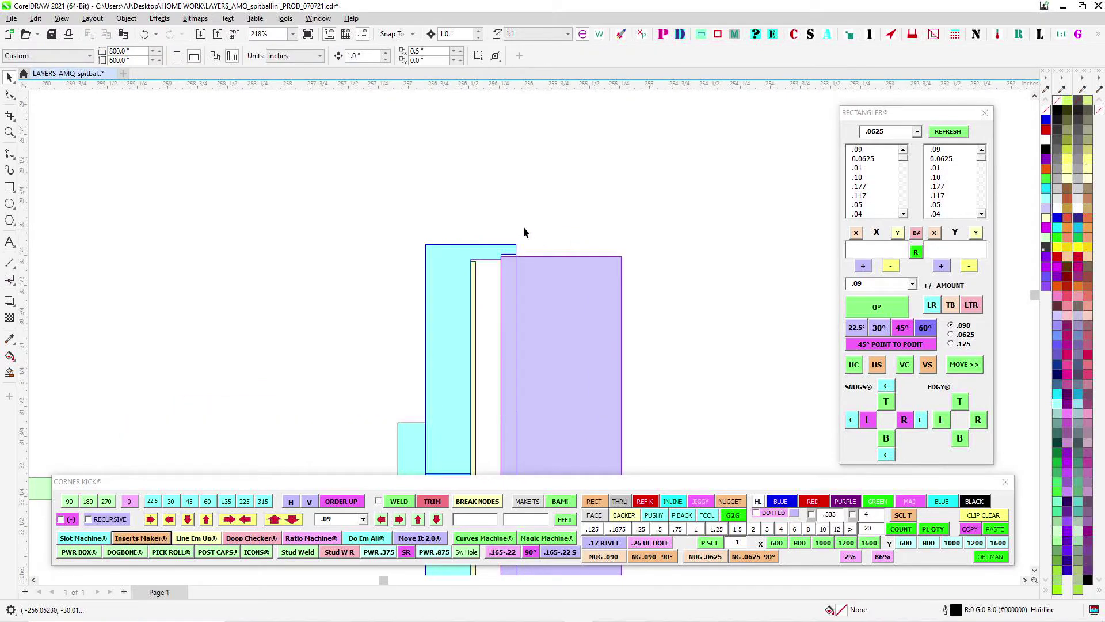
click(489, 250)
scroll(589, 189, down, 2)
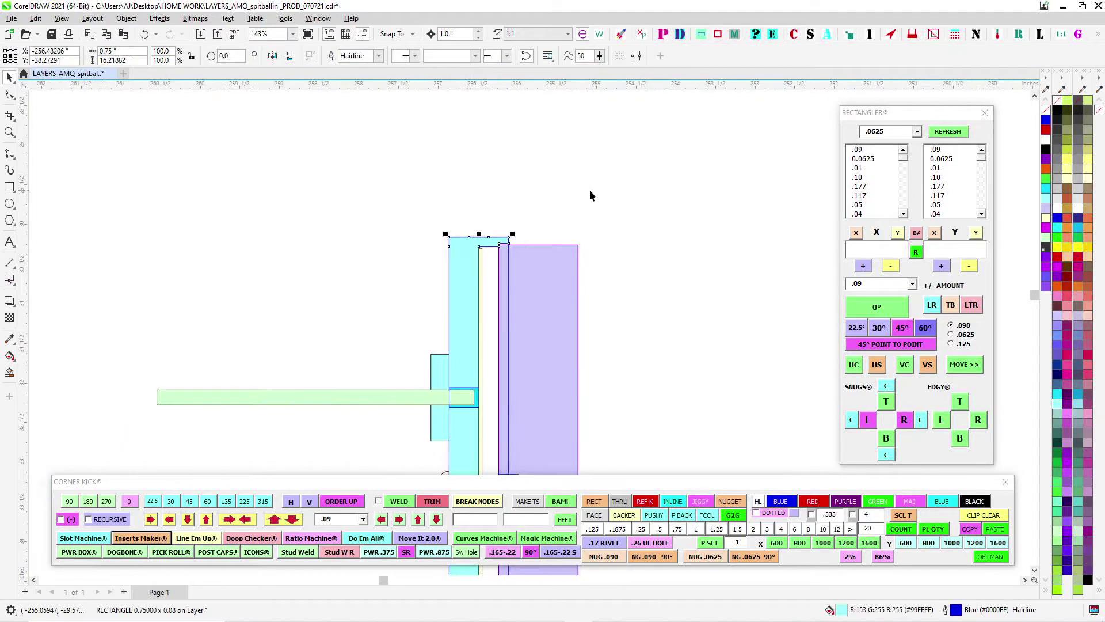
click(582, 214)
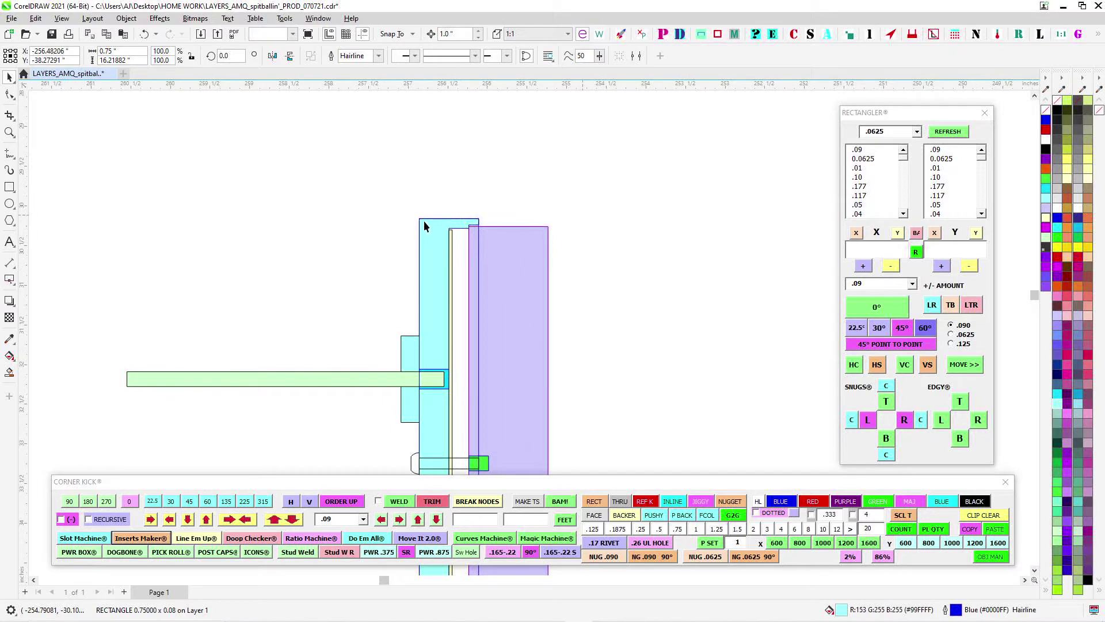
click(422, 220)
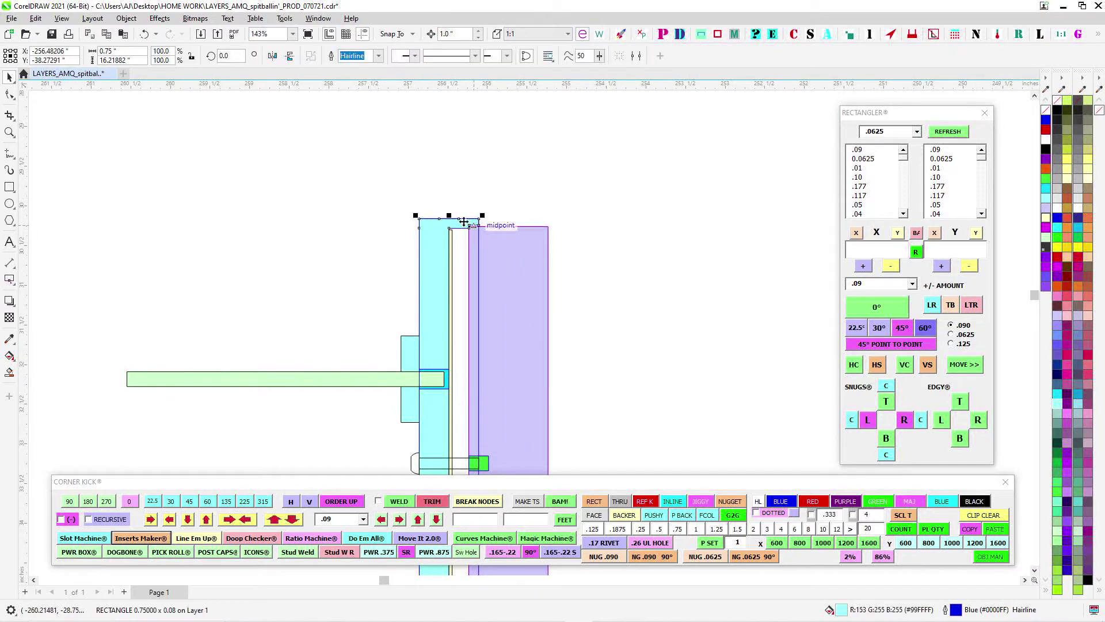
scroll(437, 206, up, 2)
click(511, 188)
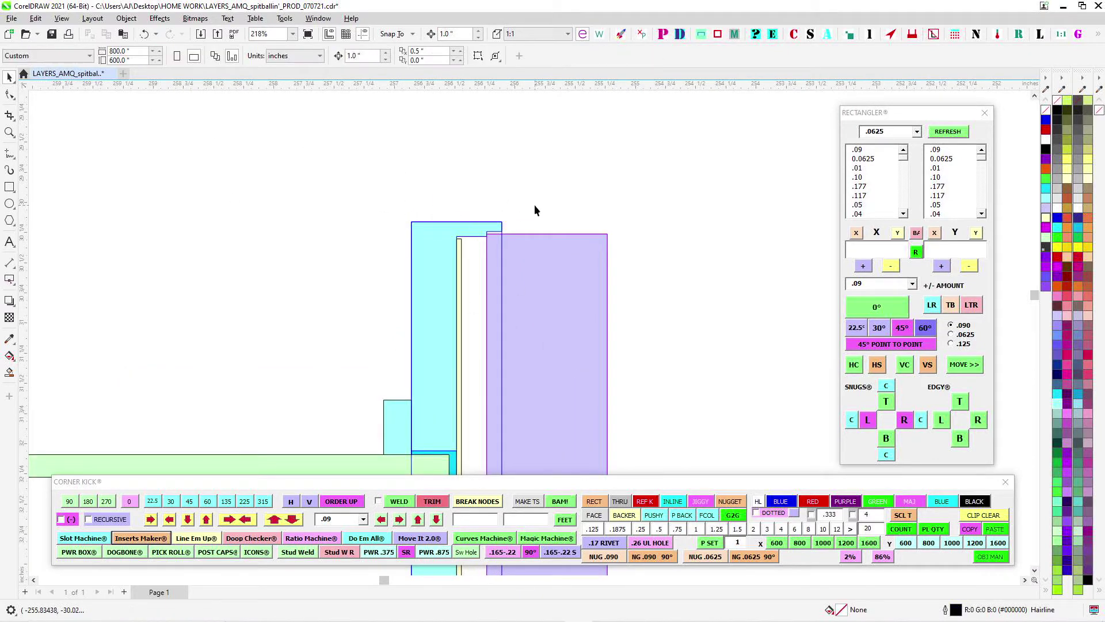
Inspect the purple face group in the side section and how its upper edge fits into the cyan profile
click(532, 262)
scroll(532, 263, down, 3)
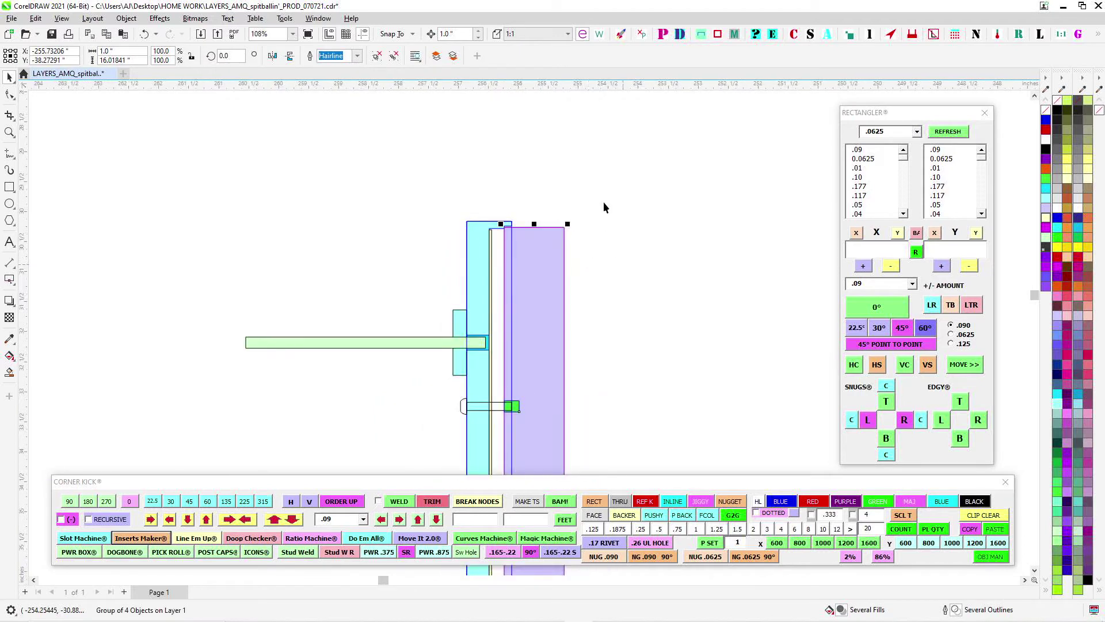
scroll(614, 207, up, 6)
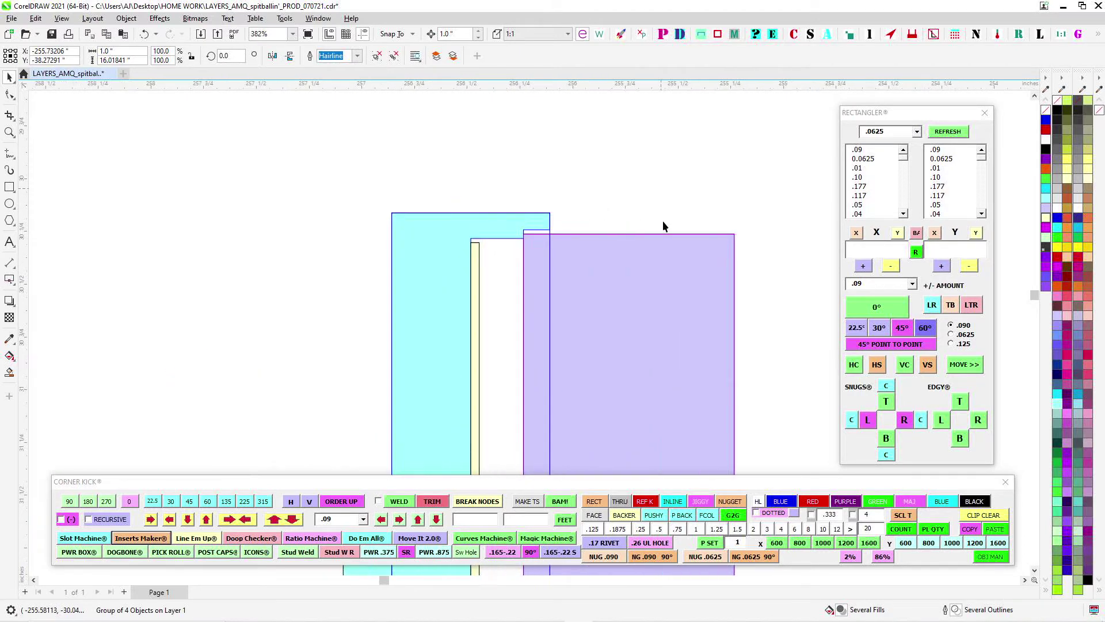
scroll(591, 164, down, 1)
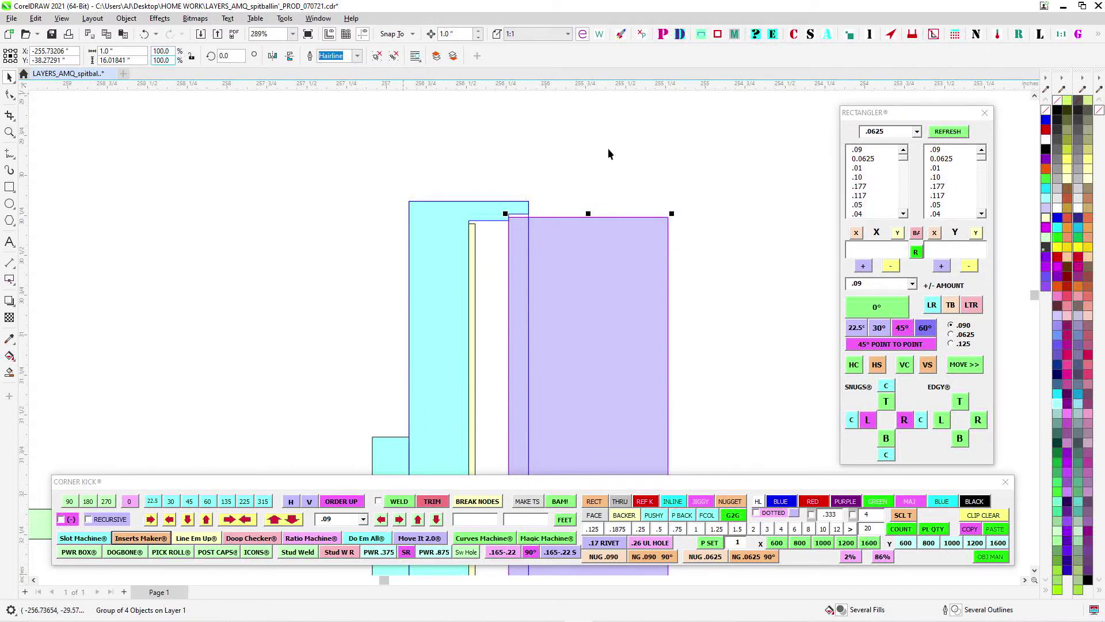
scroll(526, 183, down, 1)
scroll(521, 159, up, 3)
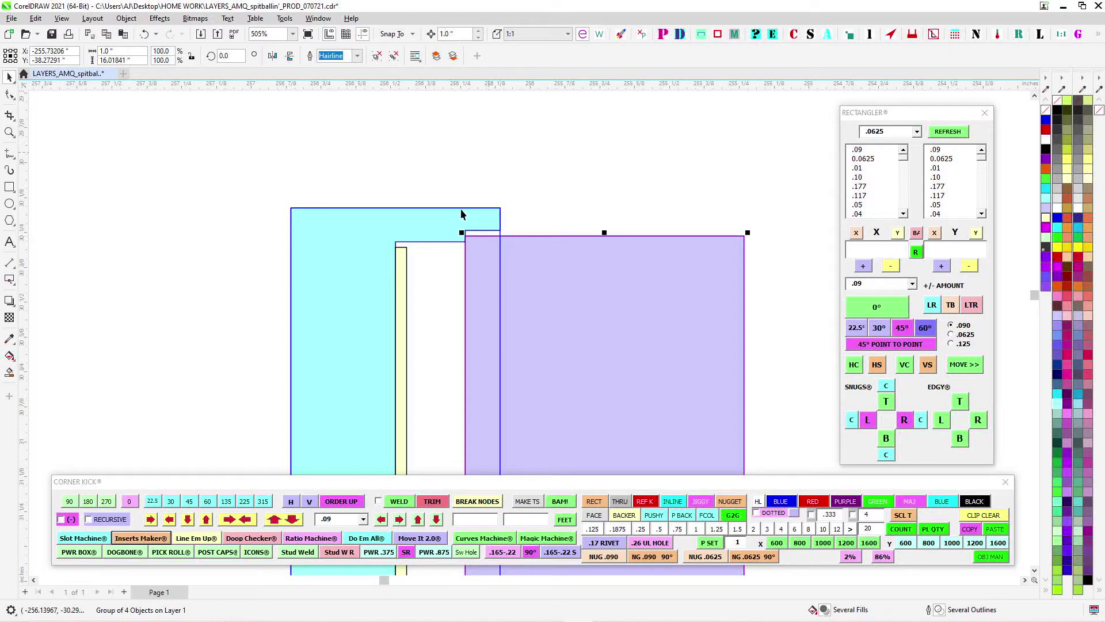
scroll(482, 245, down, 1)
scroll(482, 244, down, 9)
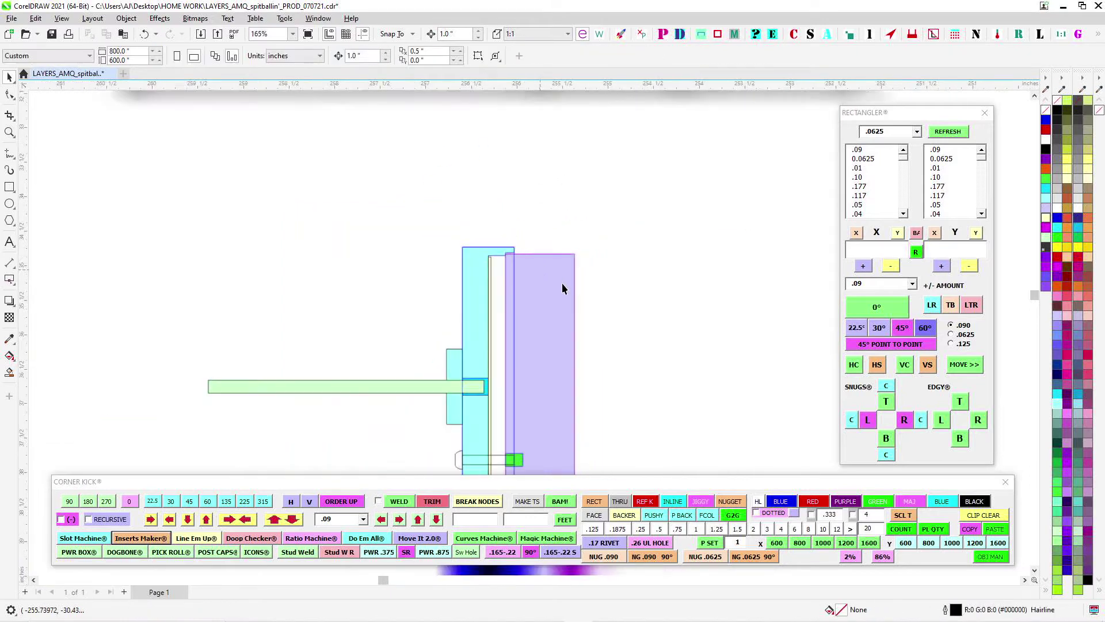
Compare the facade drawing's axonometric letters with the layered letter A's side section
scroll(357, 343, up, 2)
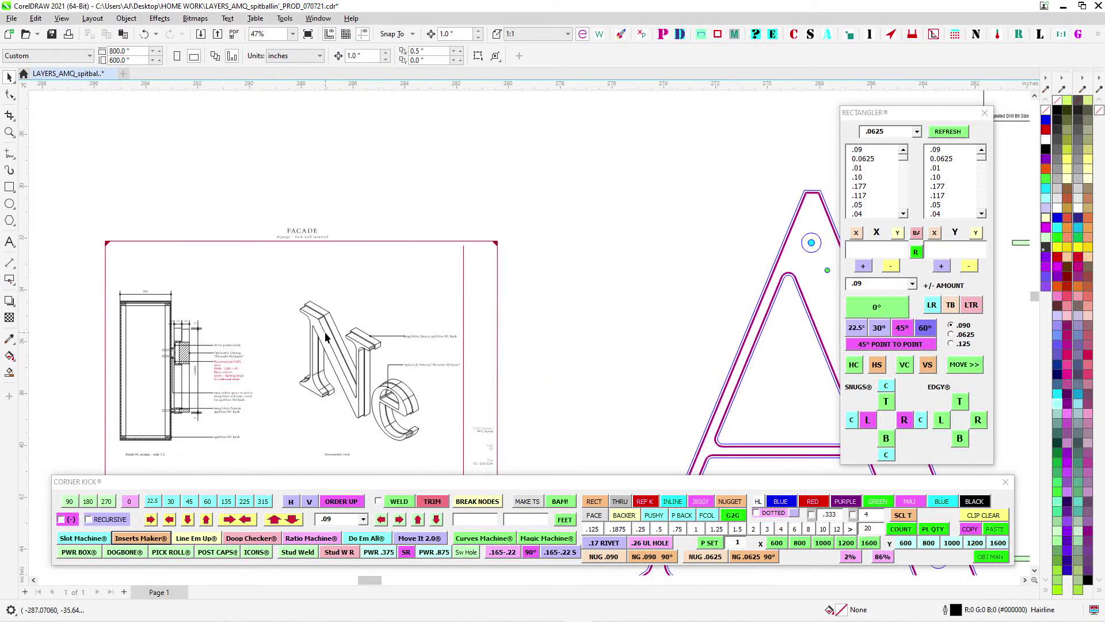
scroll(368, 334, down, 1)
drag(492, 303, 265, 239)
scroll(265, 239, down, 1)
scroll(511, 212, up, 3)
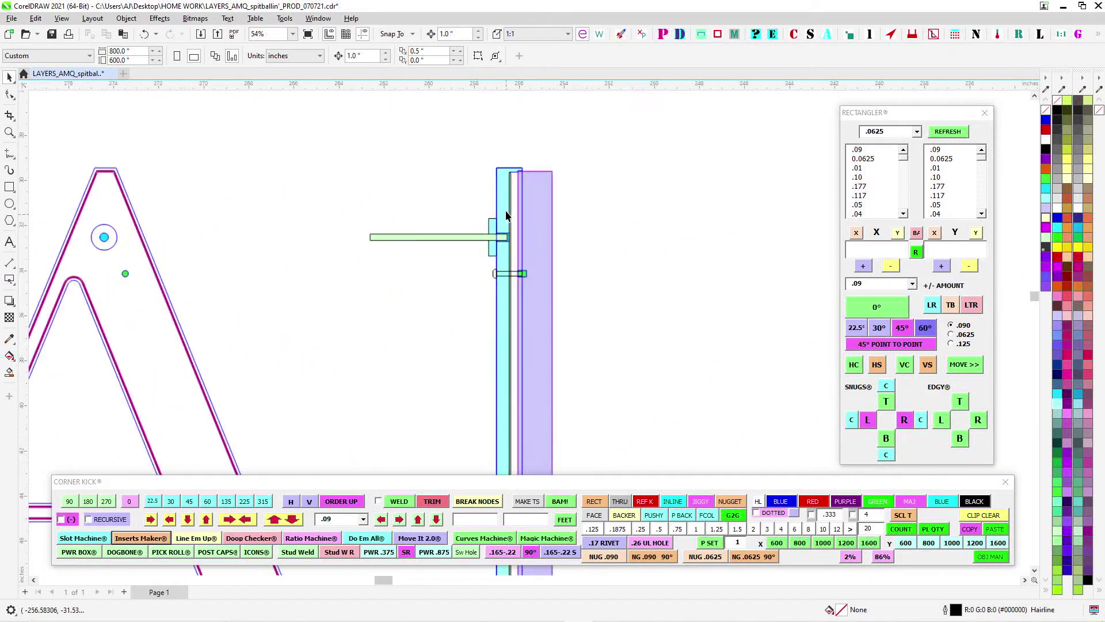
Nudge the purple face group to the right in the side section, return it to its place and deselect it
scroll(530, 185, up, 1)
click(530, 185)
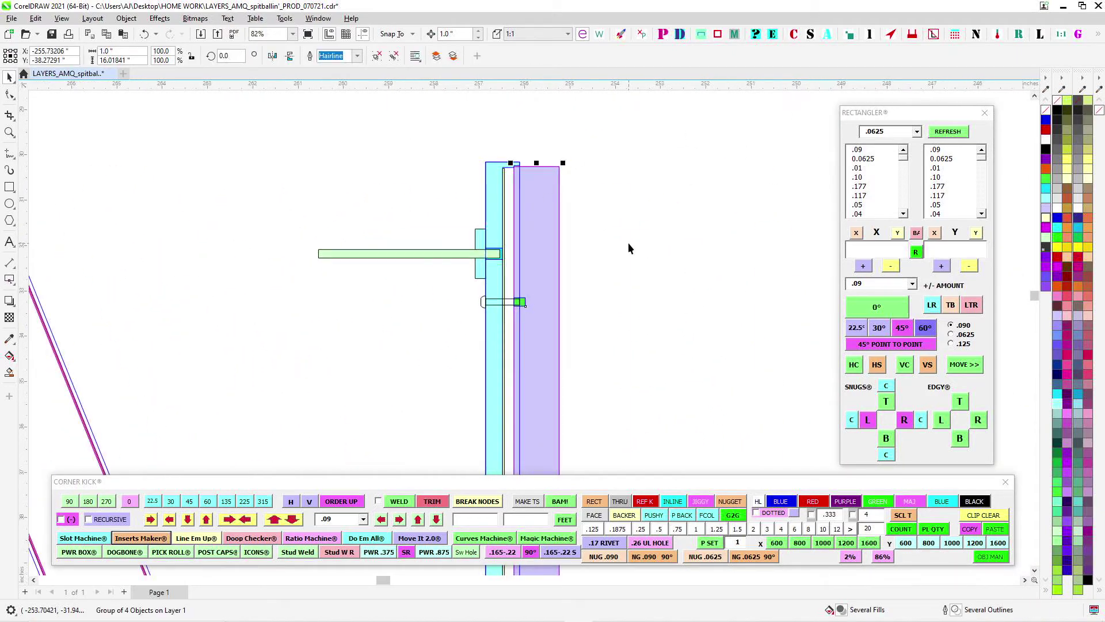
key(Right)
key(Left)
scroll(629, 245, down, 2)
scroll(505, 191, up, 1)
click(505, 192)
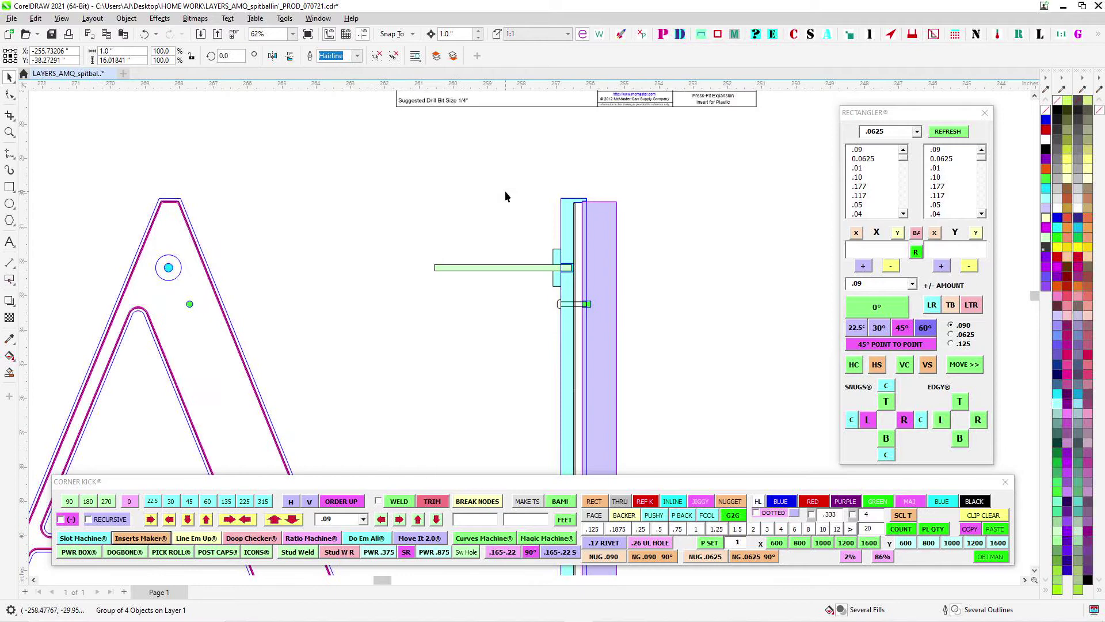
Review the letter A's front view with its mounting holes and the stepped upper corner of the side section
scroll(506, 193, down, 1)
scroll(511, 305, up, 1)
scroll(482, 192, down, 1)
scroll(519, 236, down, 1)
scroll(533, 187, up, 1)
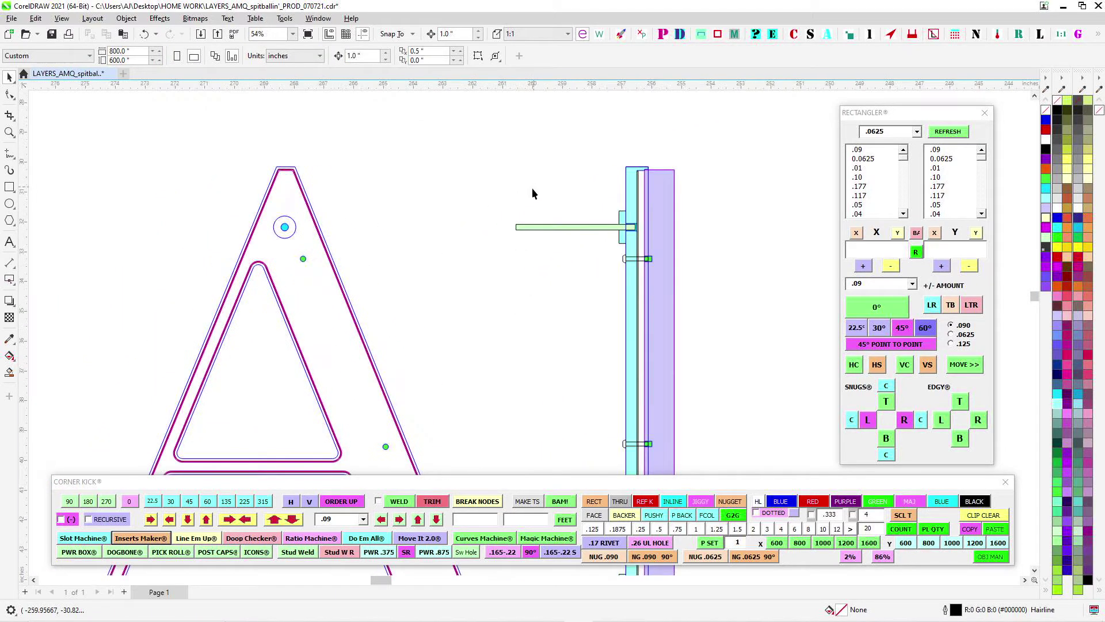
scroll(520, 365, down, 1)
drag(520, 368, 589, 267)
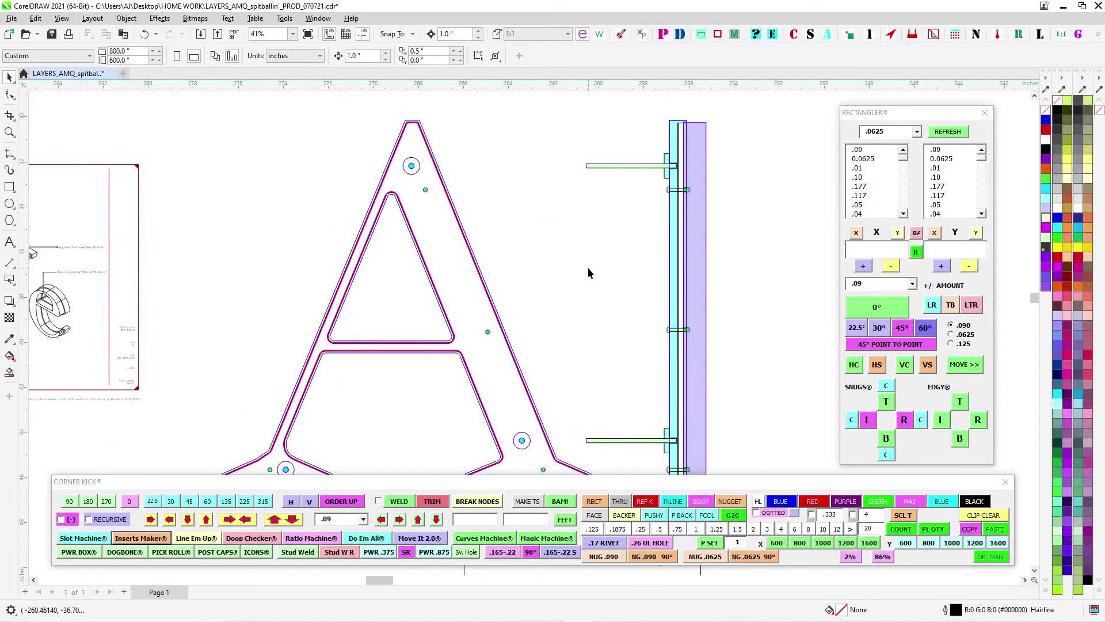
drag(621, 134, 536, 165)
scroll(536, 165, up, 8)
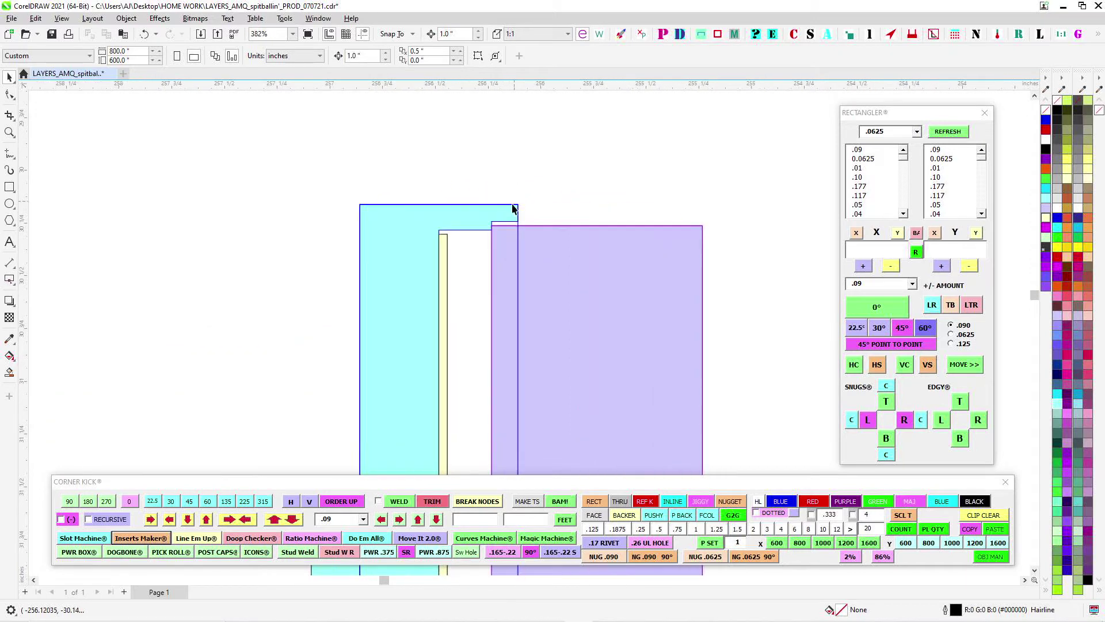
Compare the side section's stepped upper corner with the nested outlines at the apex of the letter A's front view
scroll(506, 216, down, 3)
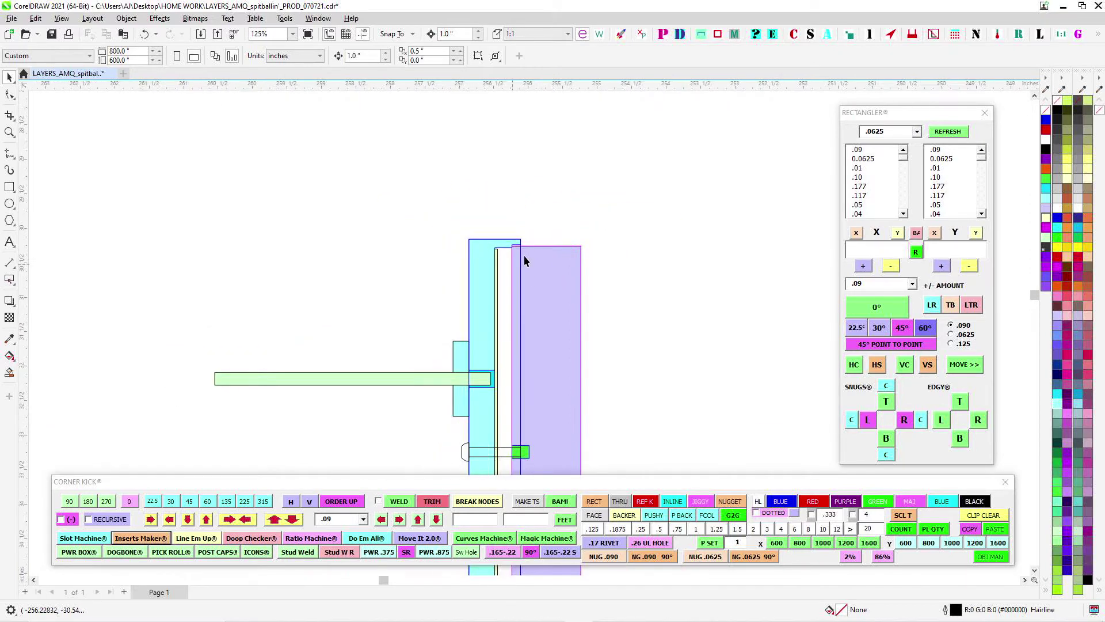
scroll(524, 255, up, 4)
scroll(501, 245, down, 4)
drag(321, 262, 839, 249)
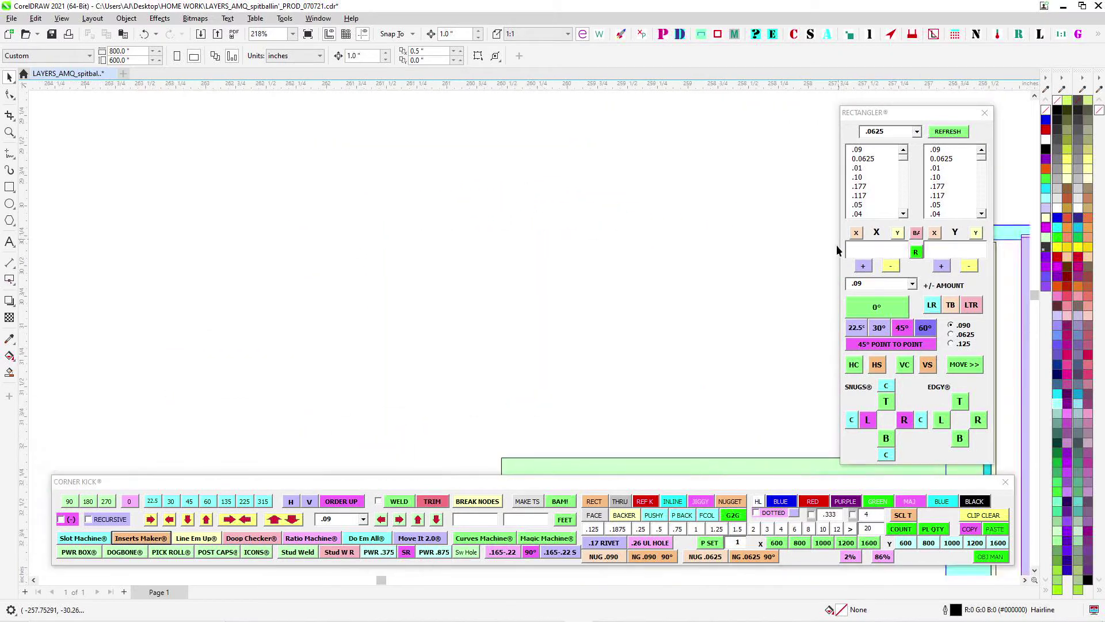
scroll(449, 259, down, 2)
drag(480, 273, 839, 240)
drag(299, 259, 930, 288)
drag(331, 341, 376, 341)
scroll(369, 318, down, 2)
scroll(540, 276, up, 8)
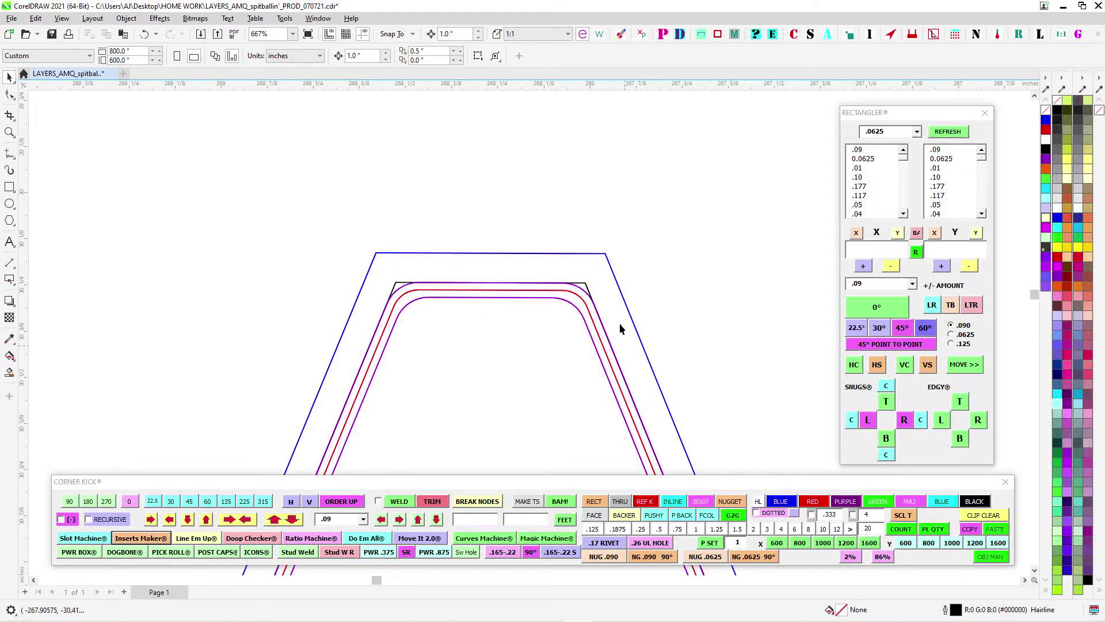
scroll(488, 288, up, 2)
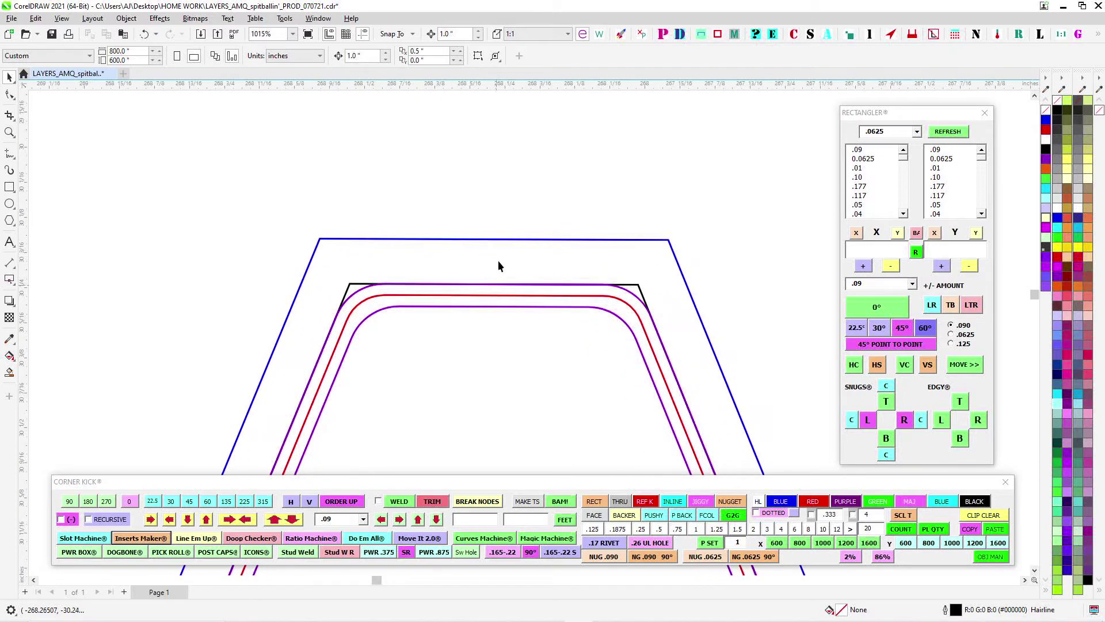
scroll(498, 263, down, 9)
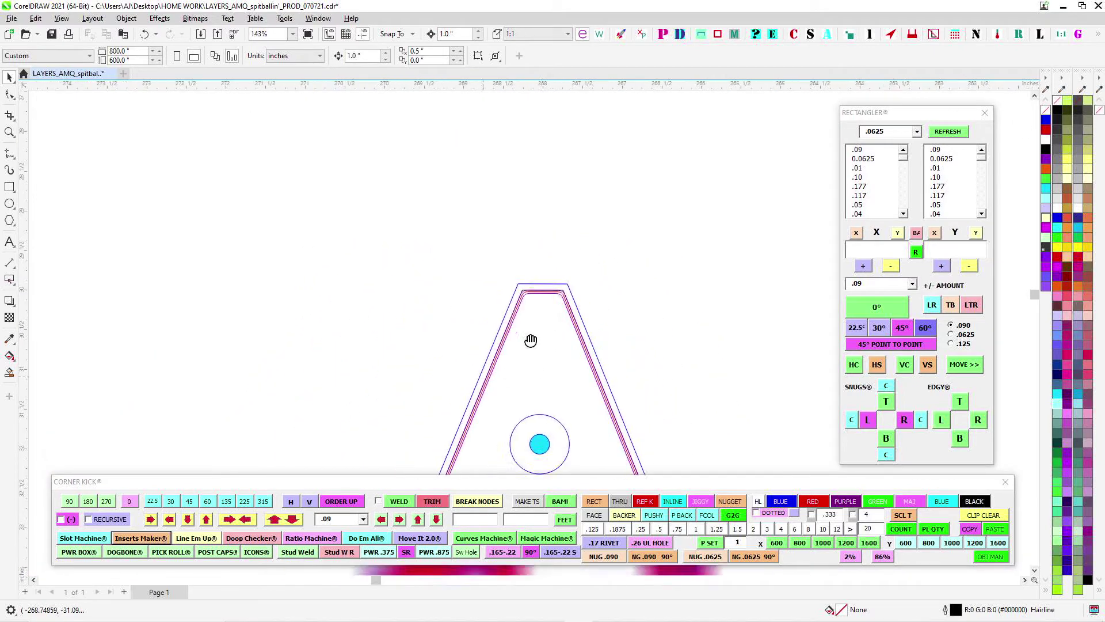
scroll(645, 261, up, 6)
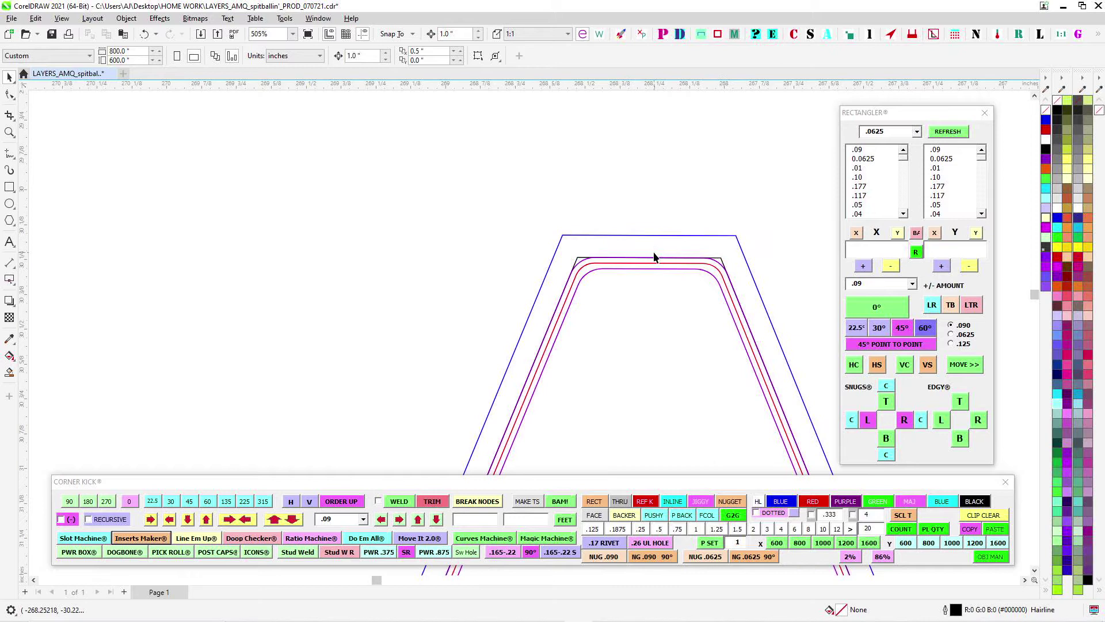
scroll(654, 257, down, 7)
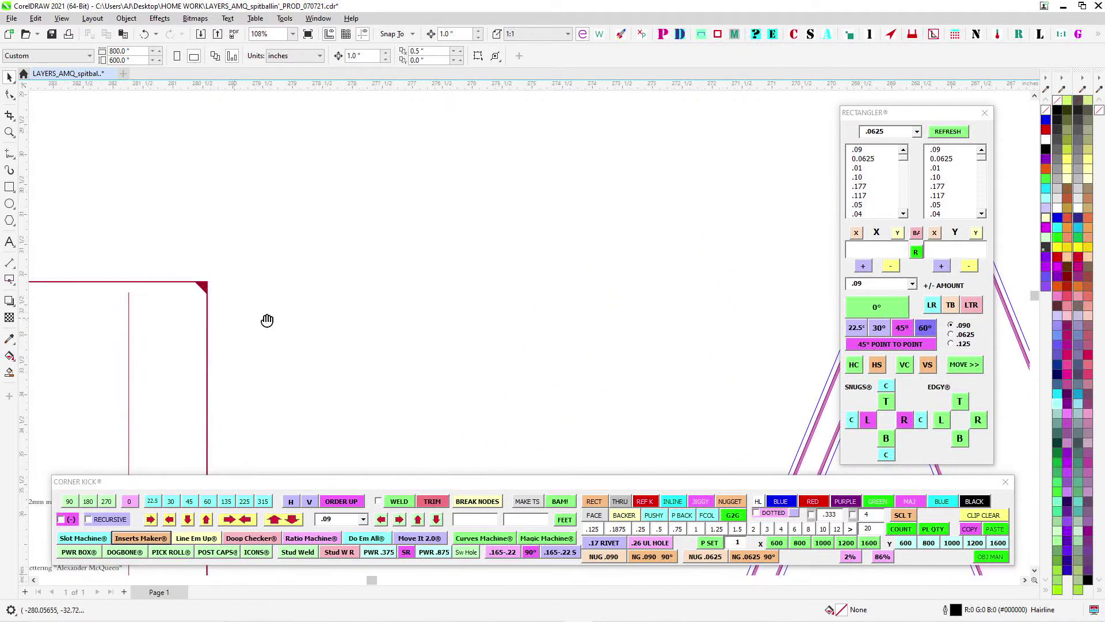
Examine the upper serif of the letter N in the facade drawing's axonometric view, where the lining and acrylic layers meet
drag(267, 320, 632, 194)
scroll(277, 374, up, 8)
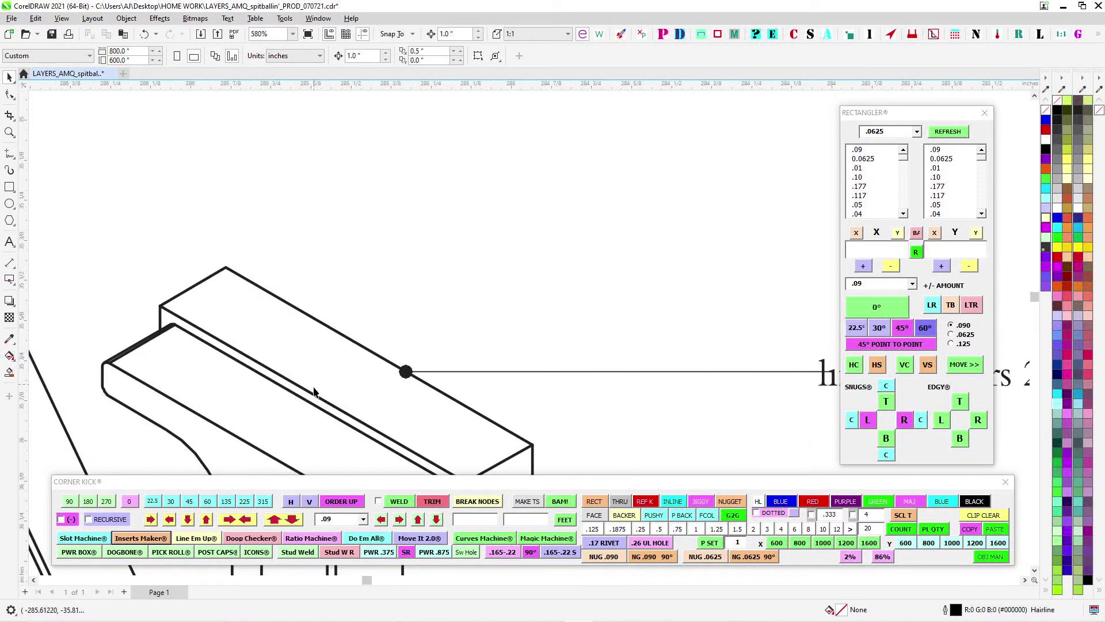
scroll(314, 387, up, 3)
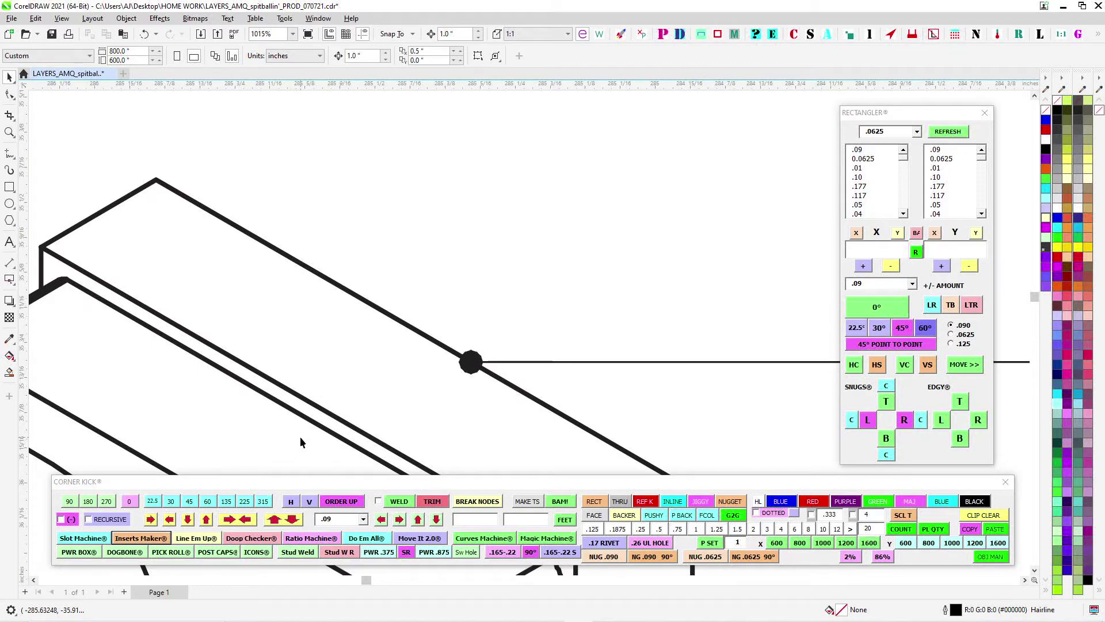
scroll(333, 395, up, 1)
scroll(334, 392, down, 1)
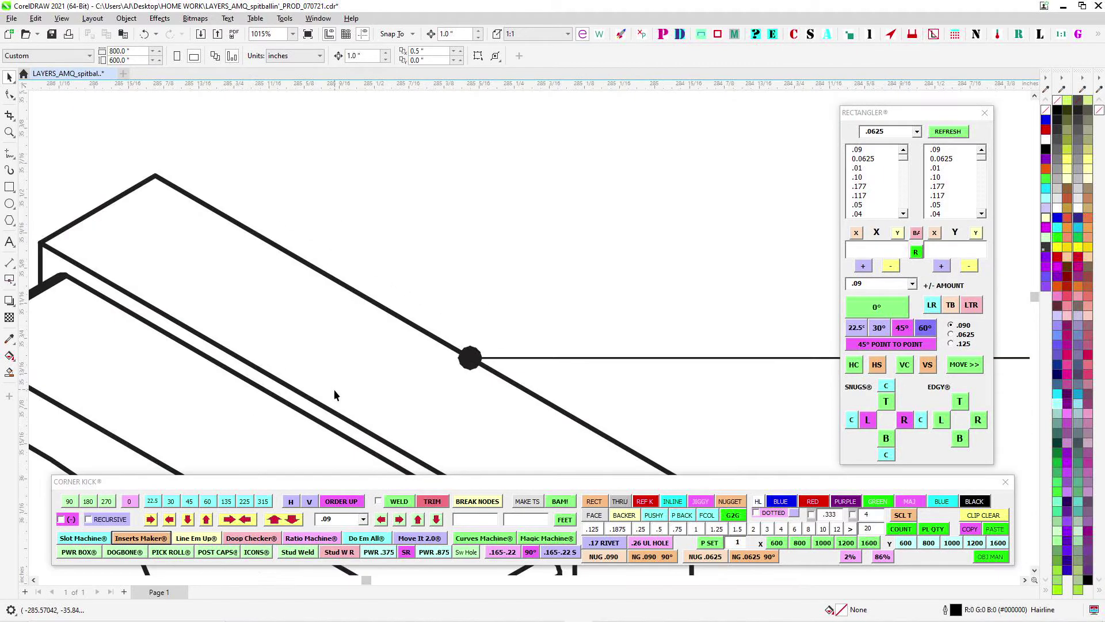
scroll(334, 389, down, 2)
scroll(331, 394, up, 1)
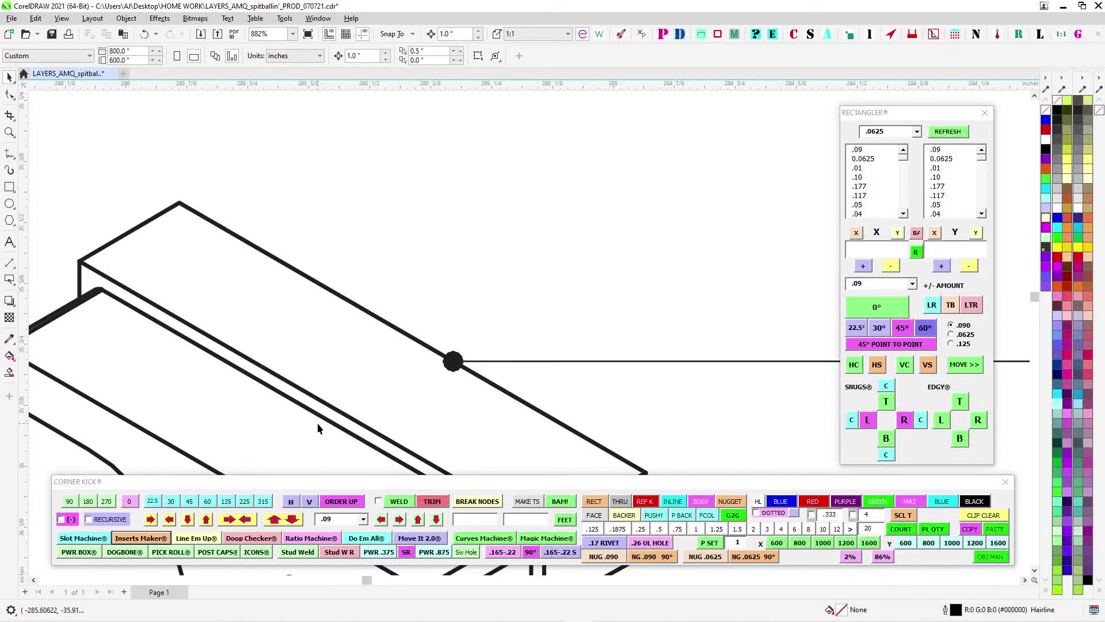
scroll(317, 423, down, 4)
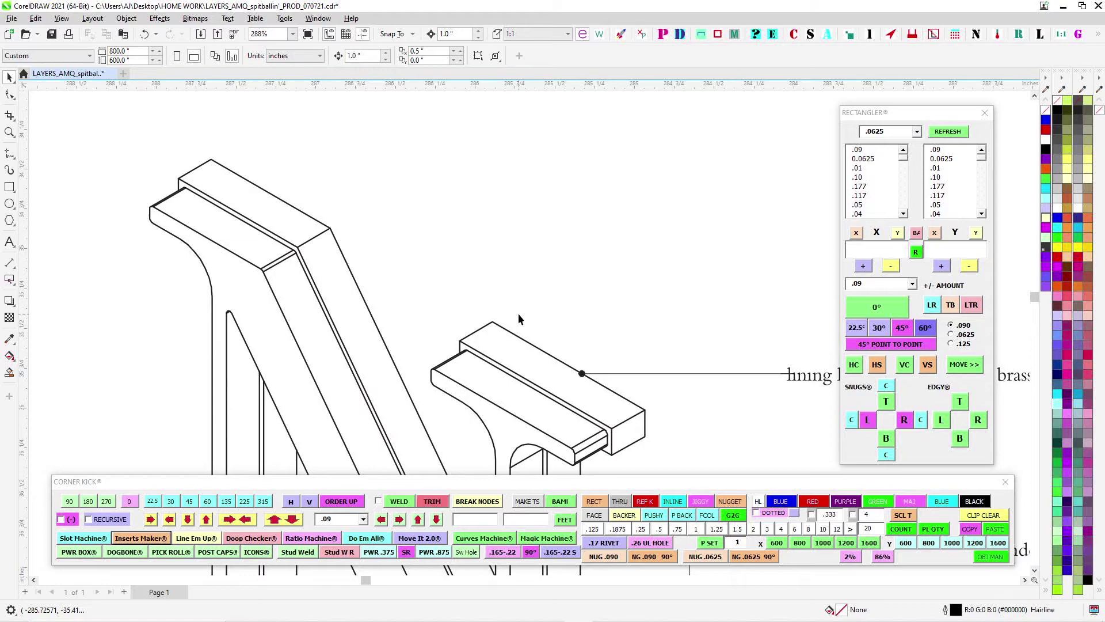
scroll(518, 320, down, 4)
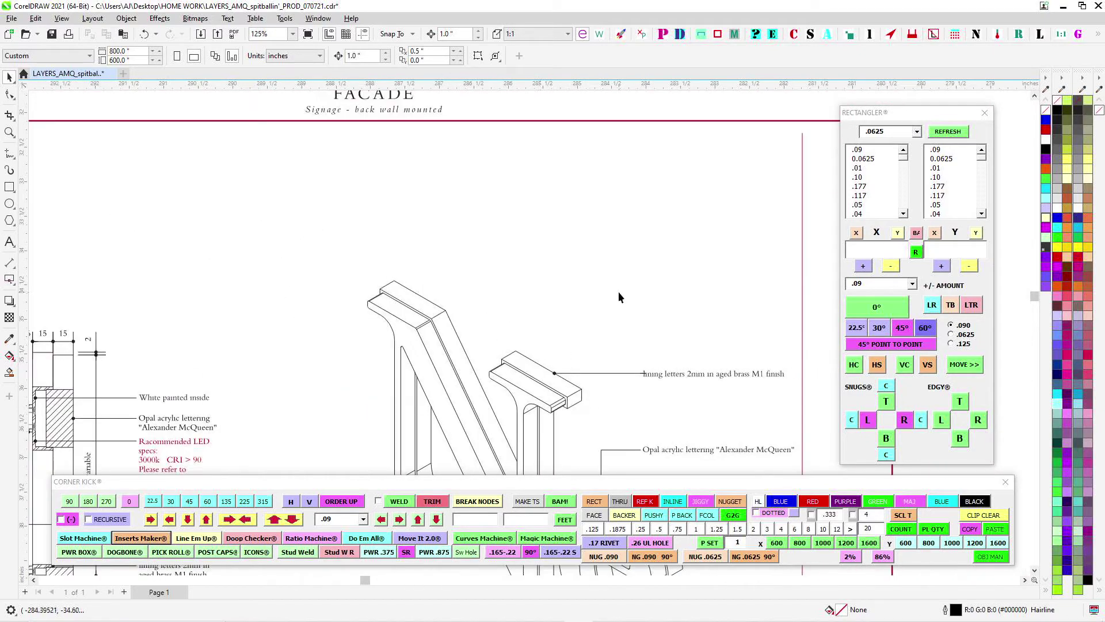
drag(493, 256, 489, 261)
Shift the purple face group with its green insert 1 inch to the right in the side section, undo the move and deselect
scroll(518, 248, down, 4)
drag(690, 306, 582, 316)
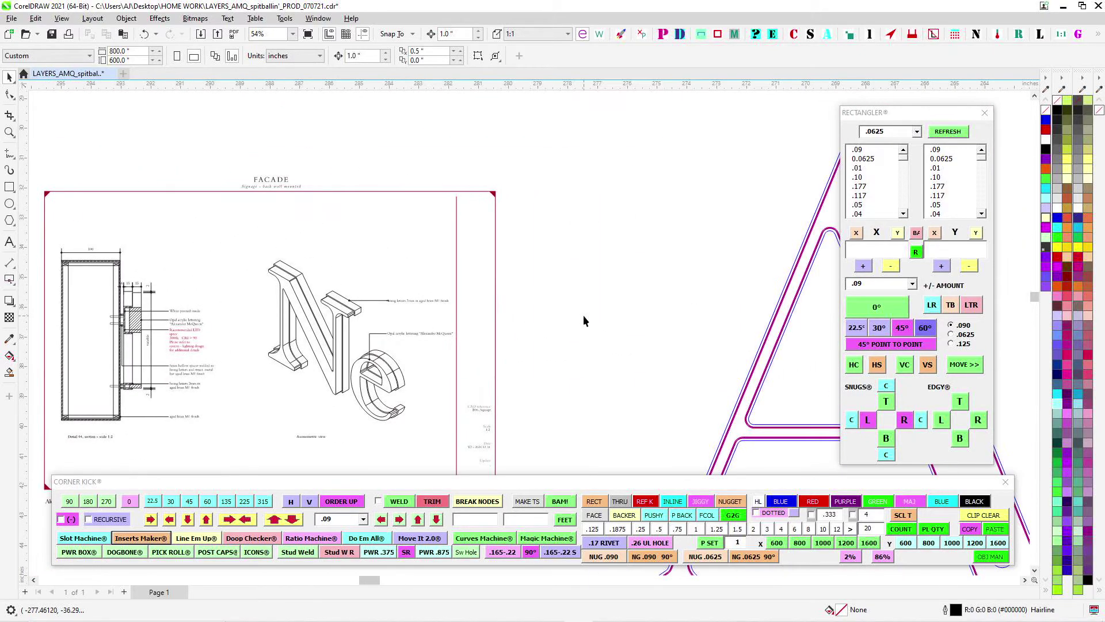
scroll(679, 340, down, 2)
drag(689, 330, 424, 314)
scroll(709, 240, up, 4)
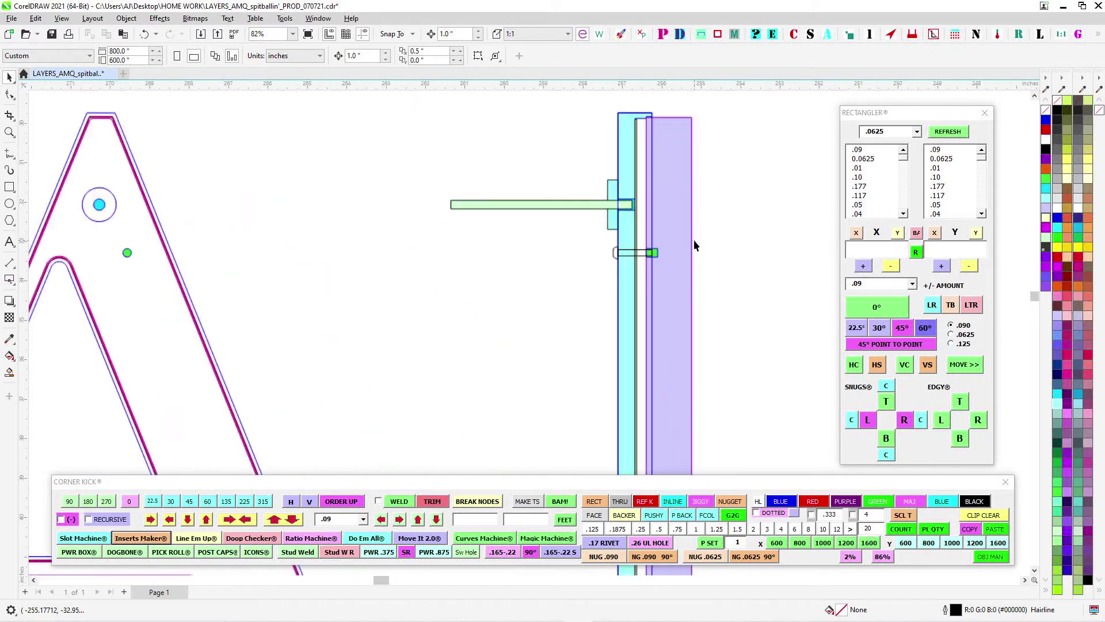
scroll(681, 256, up, 3)
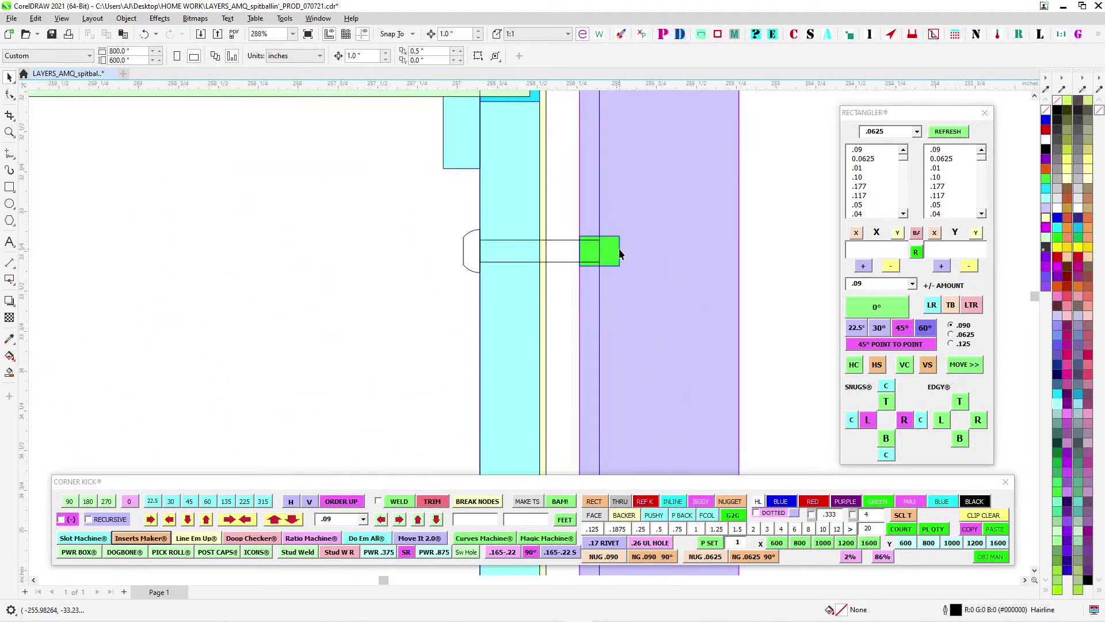
drag(625, 246, 523, 289)
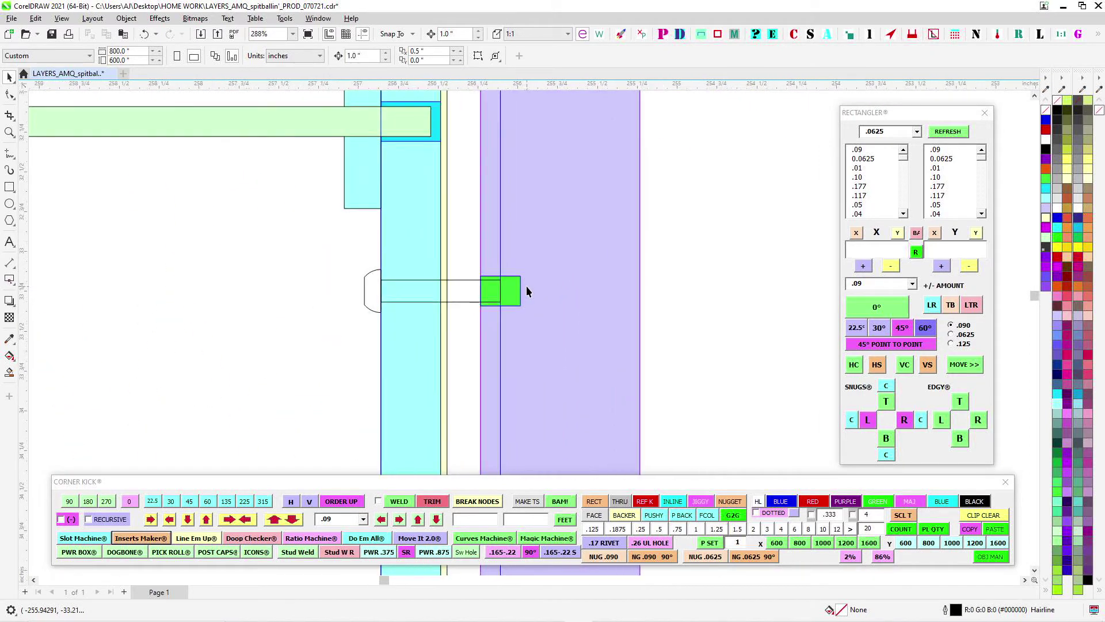
click(590, 344)
key(Right)
scroll(519, 273, down, 1)
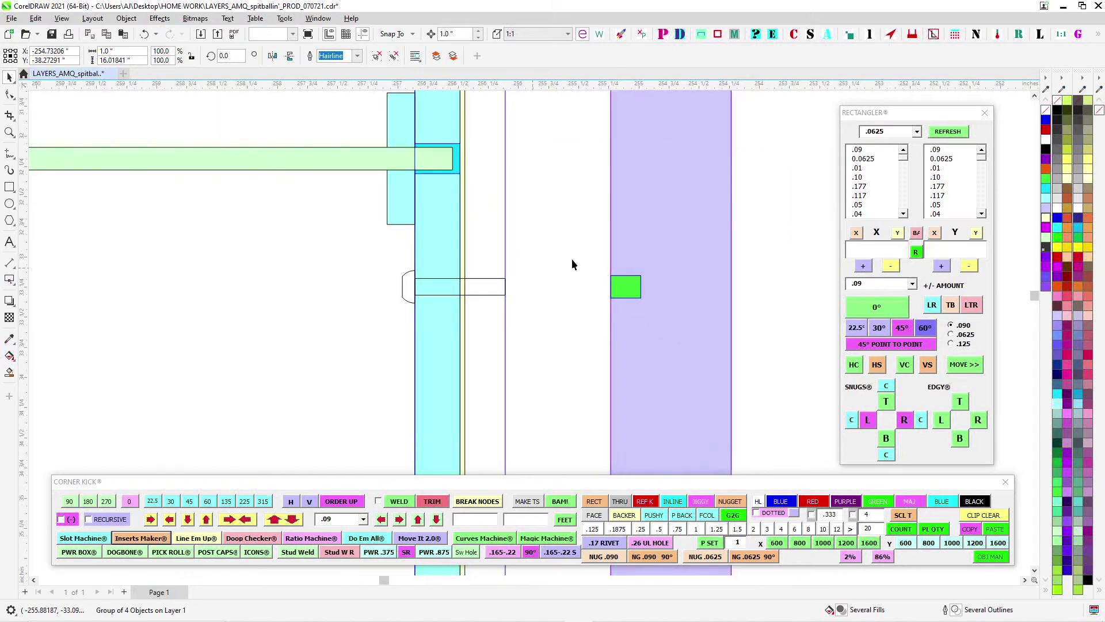
click(572, 258)
key(ctrl+z)
click(751, 286)
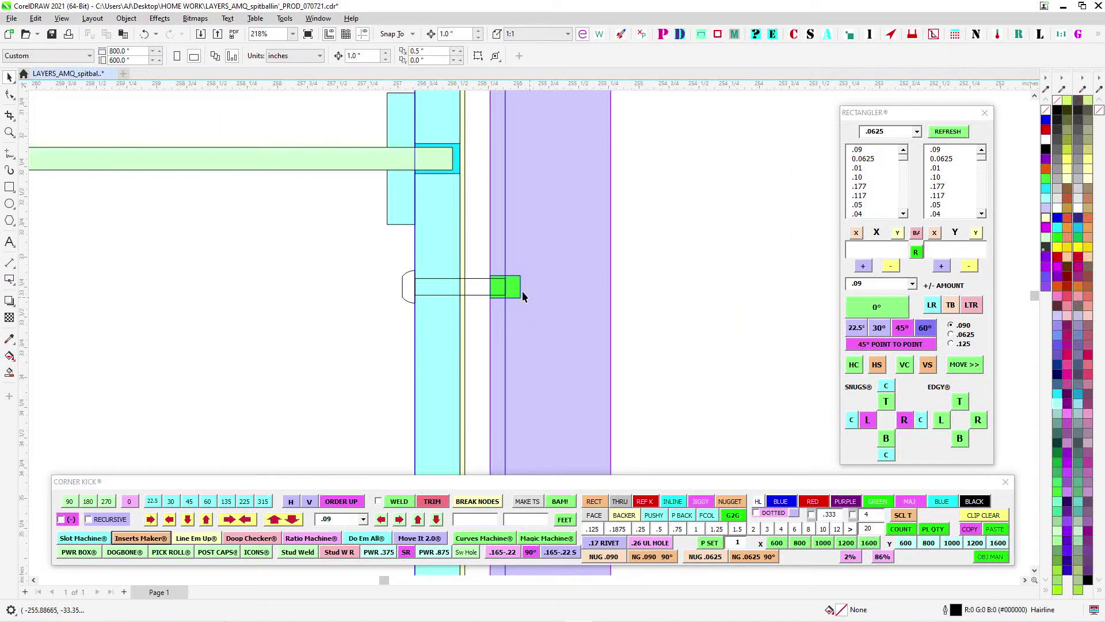
Select the screw entering the green insert in the side section, nudge it to the left and return it to its place
scroll(518, 288, up, 2)
scroll(479, 284, up, 2)
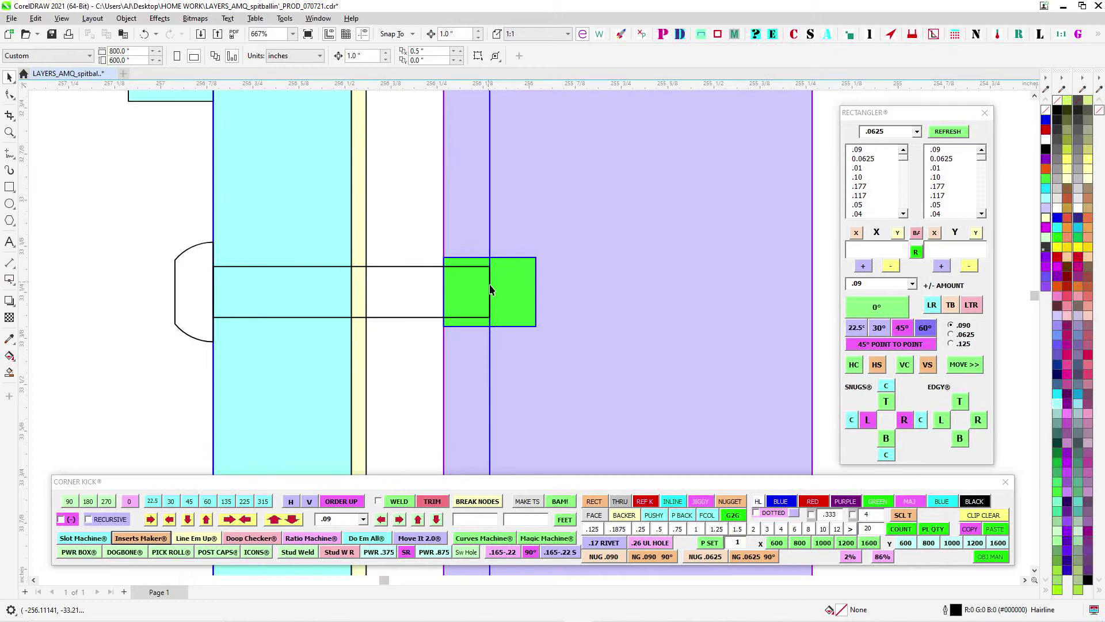
scroll(146, 239, down, 2)
drag(383, 314, 384, 315)
scroll(524, 317, down, 2)
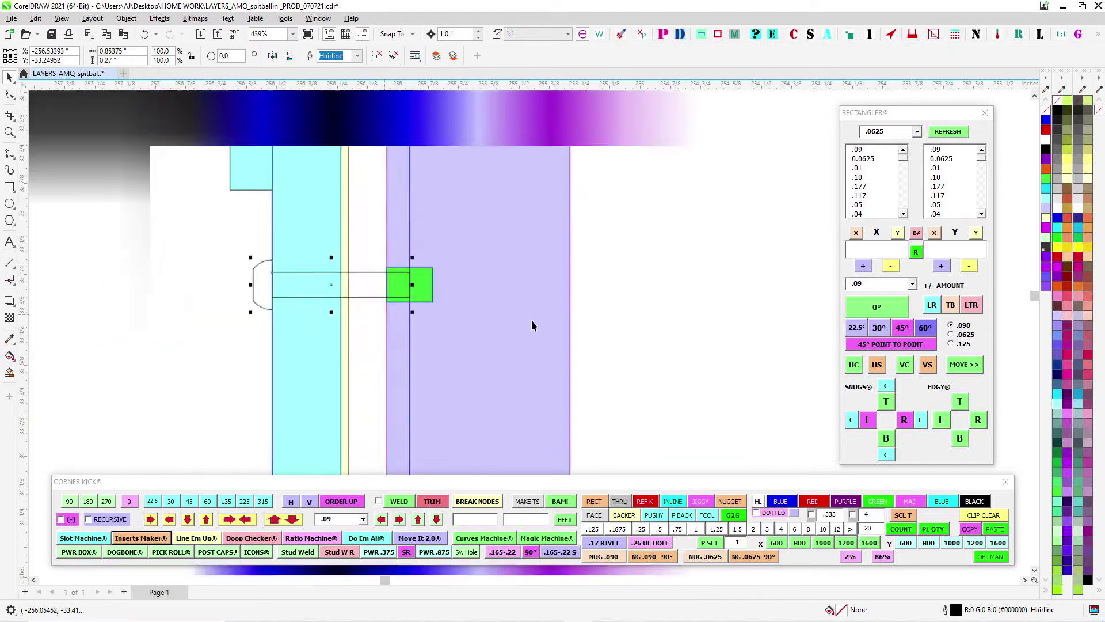
key(Left)
key(Right)
Review the layered N serif in the axonometric view together with the 2 mm aged brass lining and opal acrylic notes
scroll(690, 346, down, 5)
drag(580, 374, 826, 313)
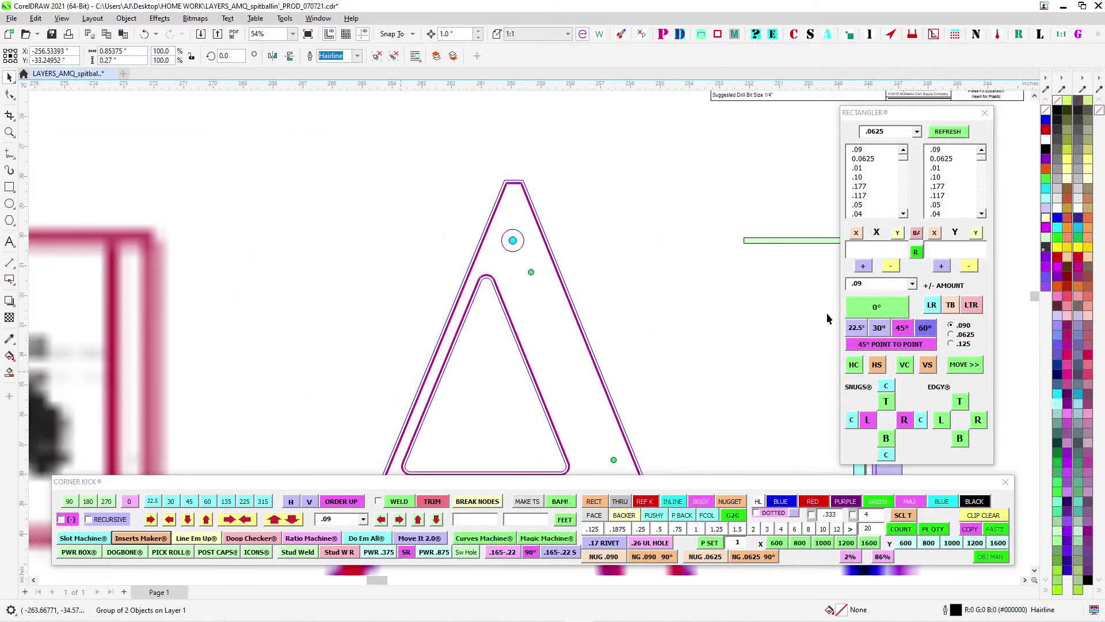
drag(321, 325, 536, 308)
scroll(209, 363, up, 3)
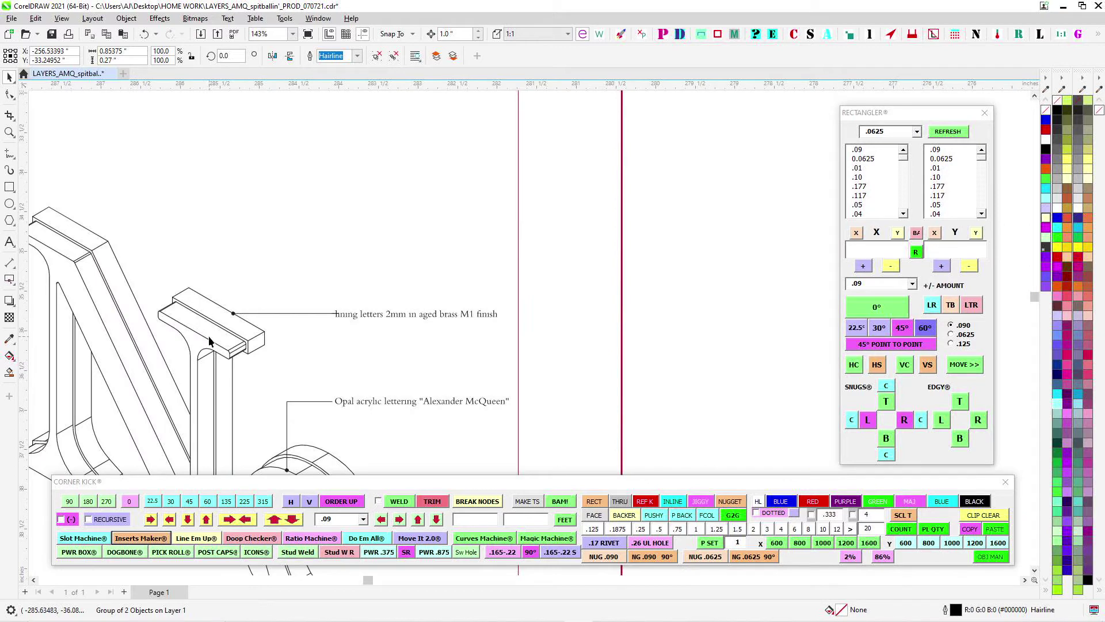
scroll(461, 316, left, 3)
scroll(436, 311, up, 2)
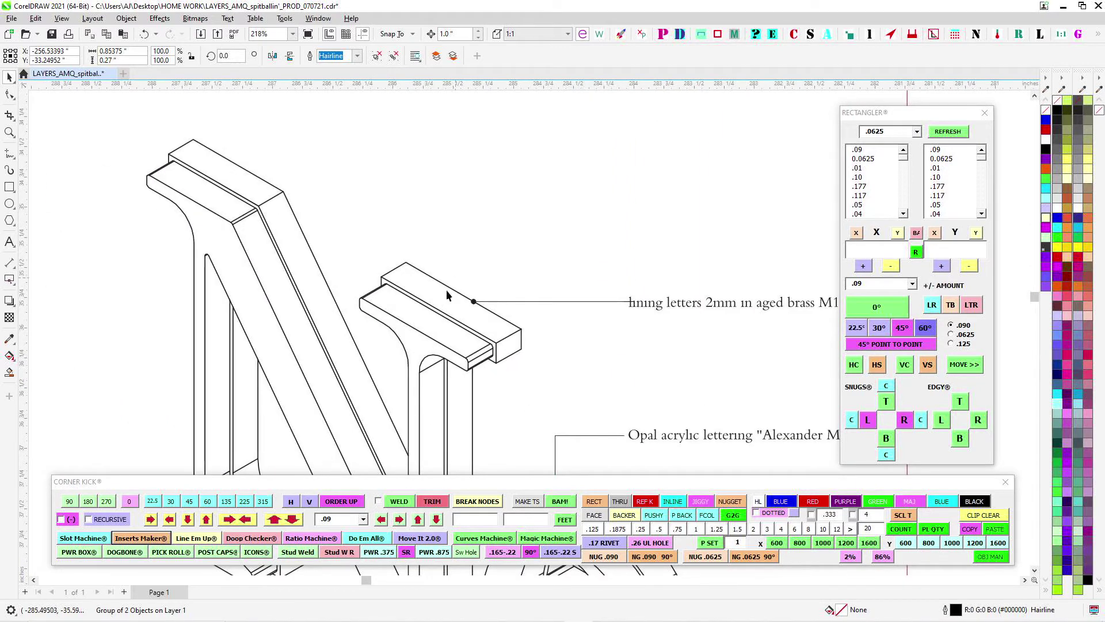
scroll(442, 299, up, 2)
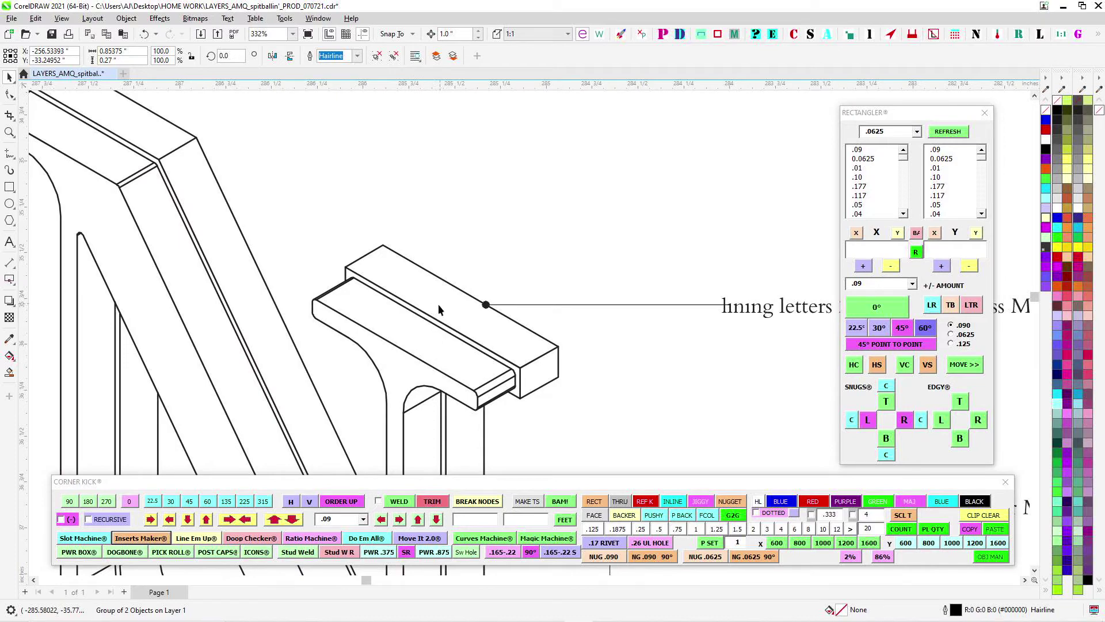
scroll(422, 347, down, 2)
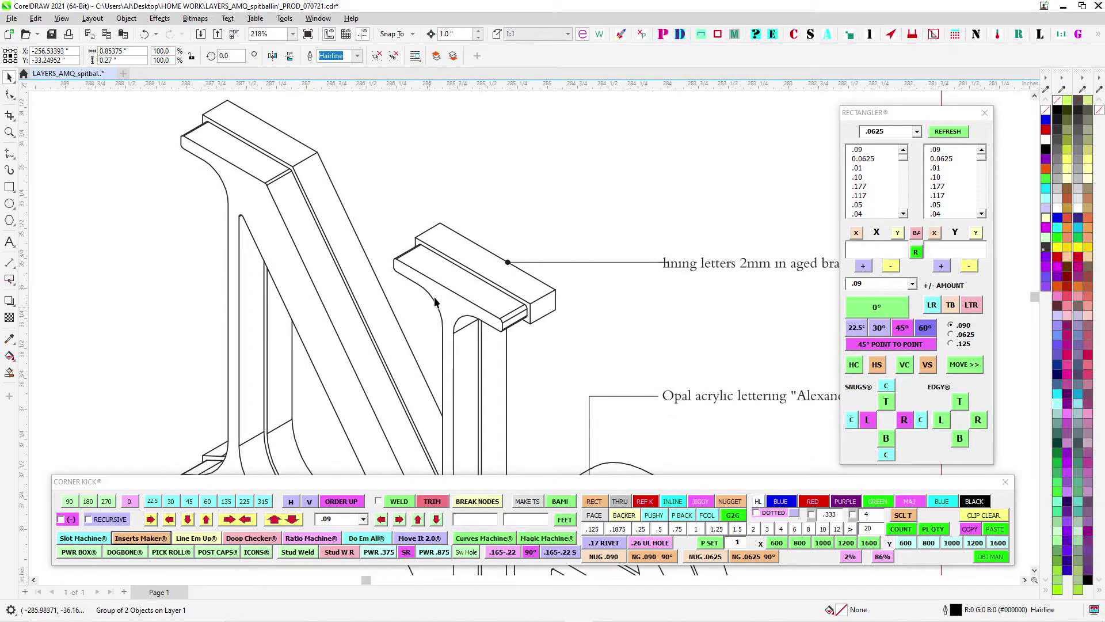
Inspect the upper screw and its green insert in the side section, selecting the screw group and deselecting it
scroll(425, 276, down, 6)
drag(606, 306, 354, 312)
scroll(354, 312, down, 4)
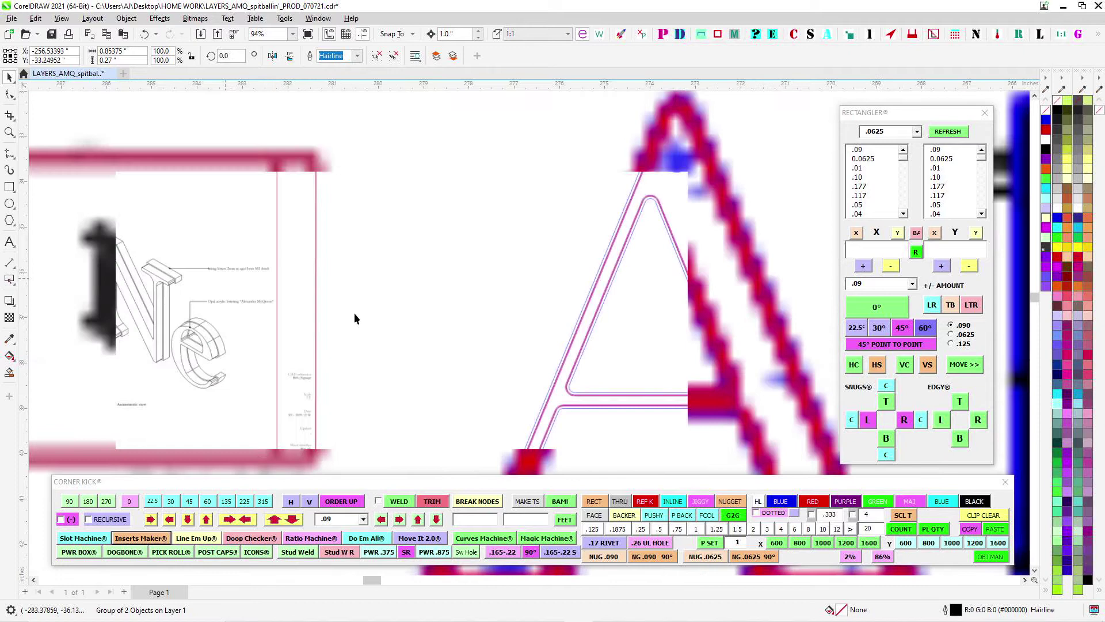
drag(543, 301, 200, 312)
drag(594, 265, 400, 312)
scroll(495, 291, up, 2)
click(439, 228)
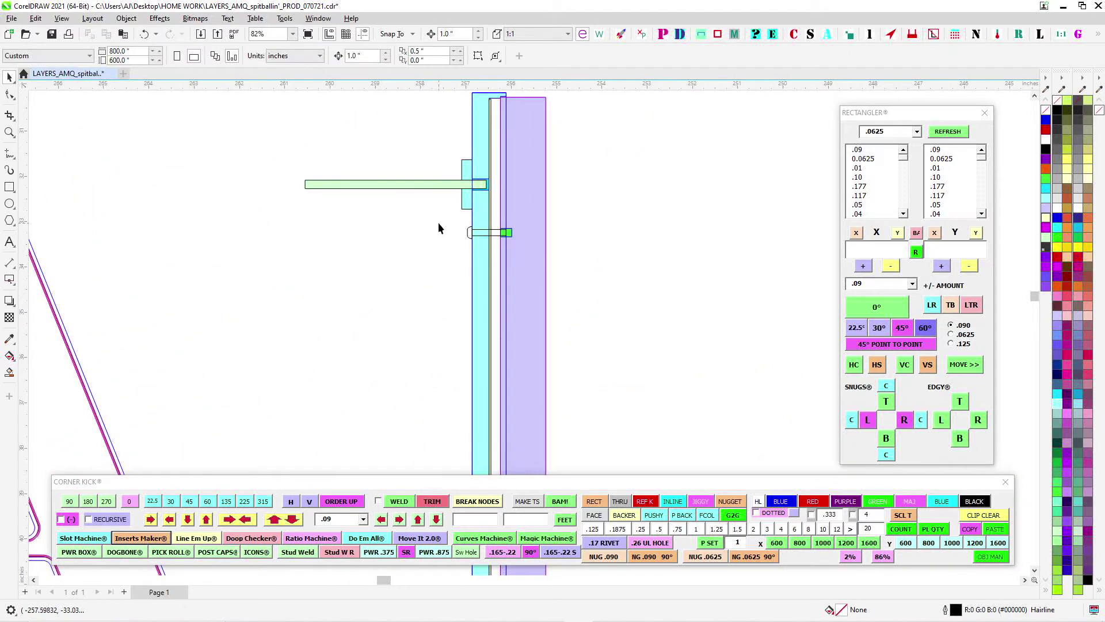
scroll(452, 231, up, 2)
scroll(543, 246, up, 1)
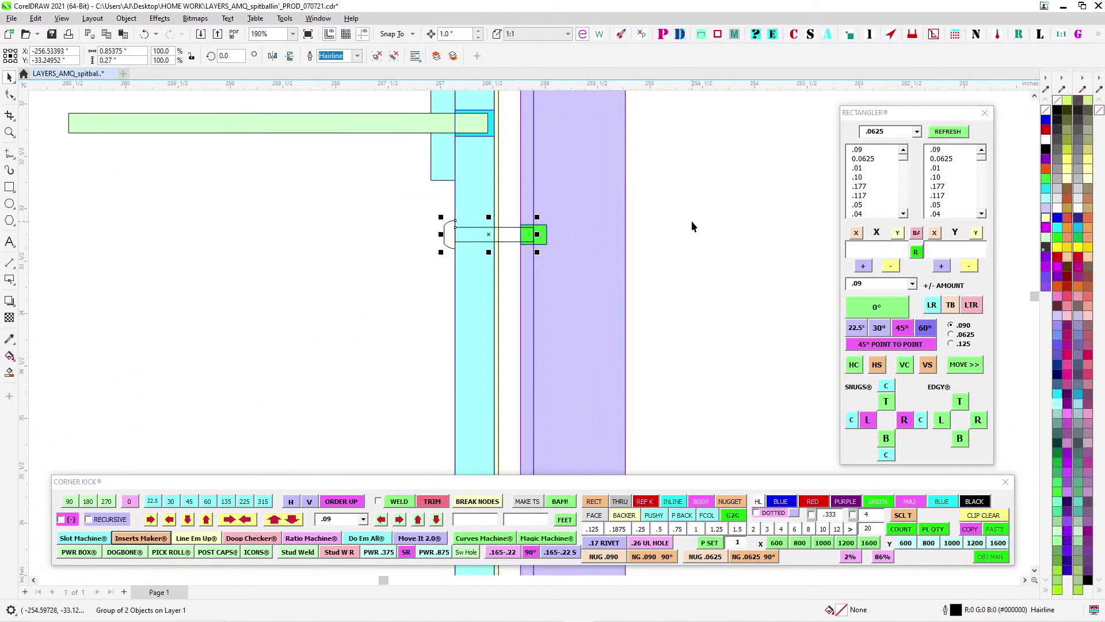
click(692, 221)
Select the upper screw group again and review the screws and mounting studs along the full height of the side section
scroll(692, 221, down, 1)
drag(597, 255, 597, 254)
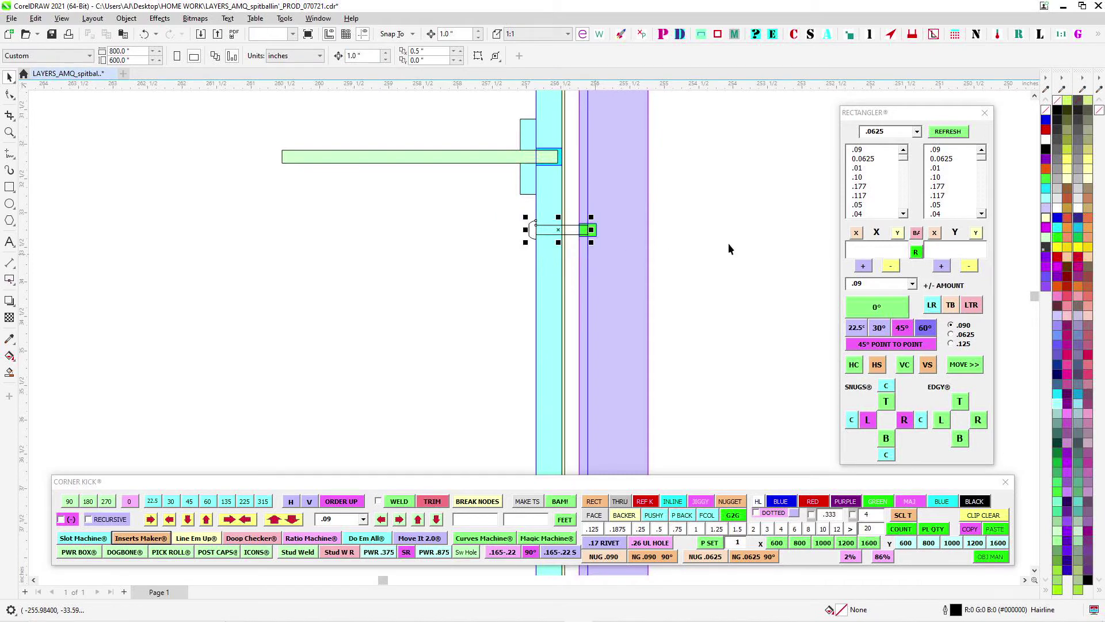
click(677, 250)
drag(512, 202, 589, 265)
scroll(592, 264, down, 1)
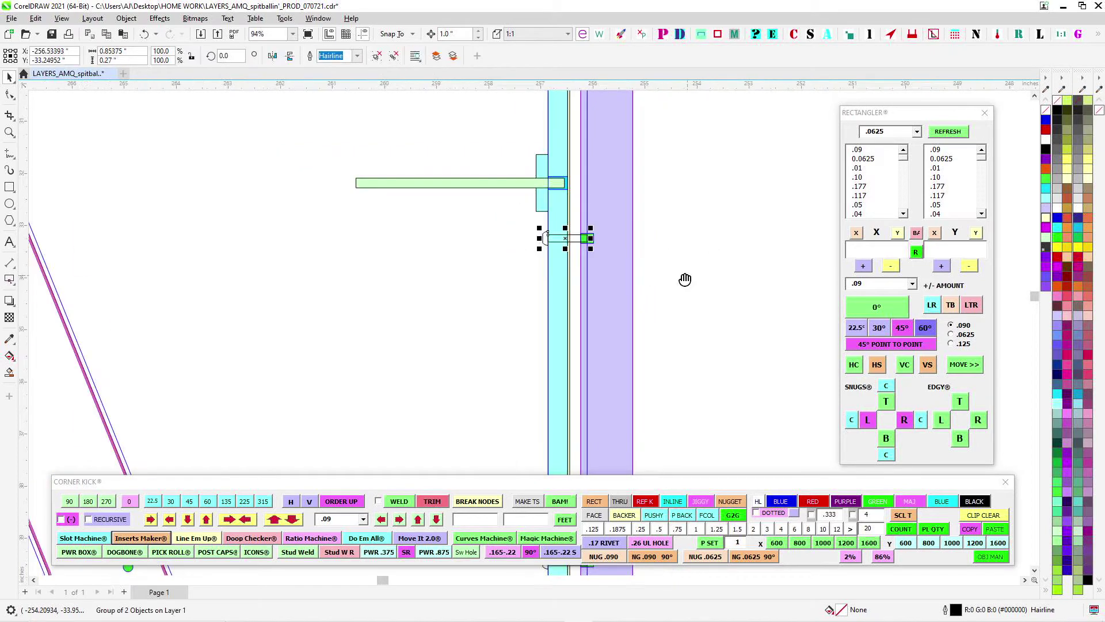
drag(684, 279, 525, 269)
scroll(536, 284, down, 1)
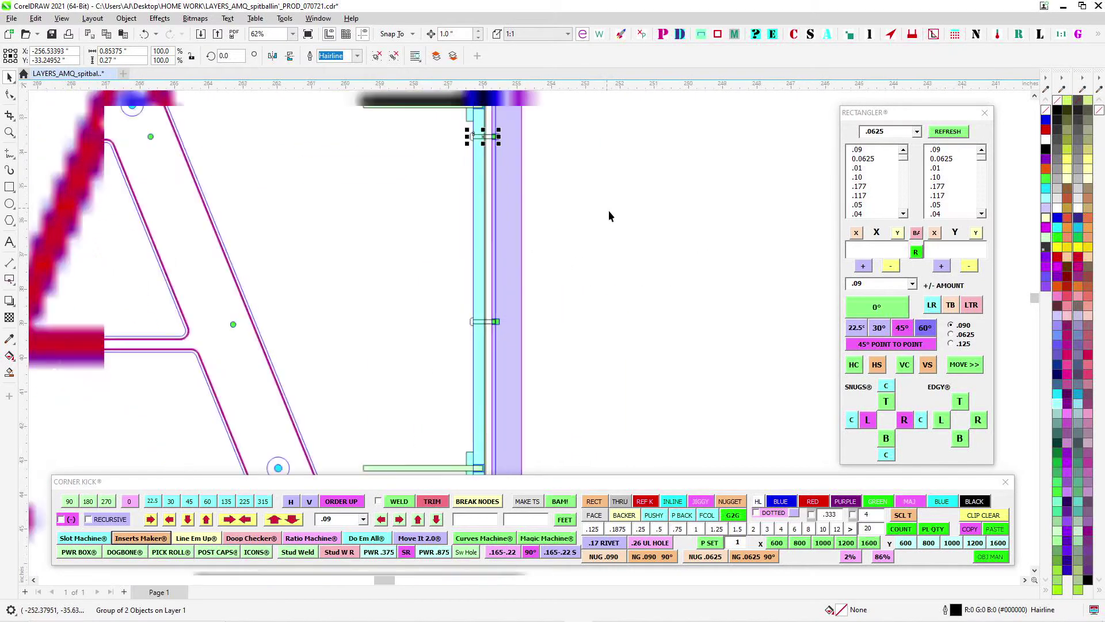
scroll(621, 244, down, 1)
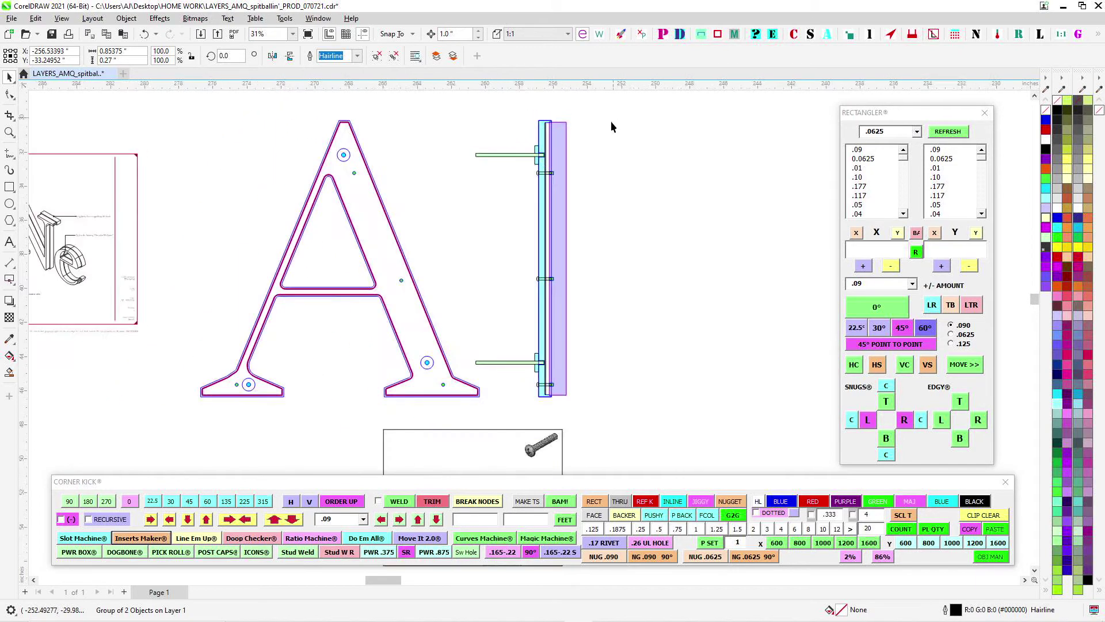
Select all objects of the side section to highlight the assembly, clear the selection and inspect its upper end
drag(613, 120, 467, 402)
scroll(603, 241, up, 1)
scroll(606, 241, down, 1)
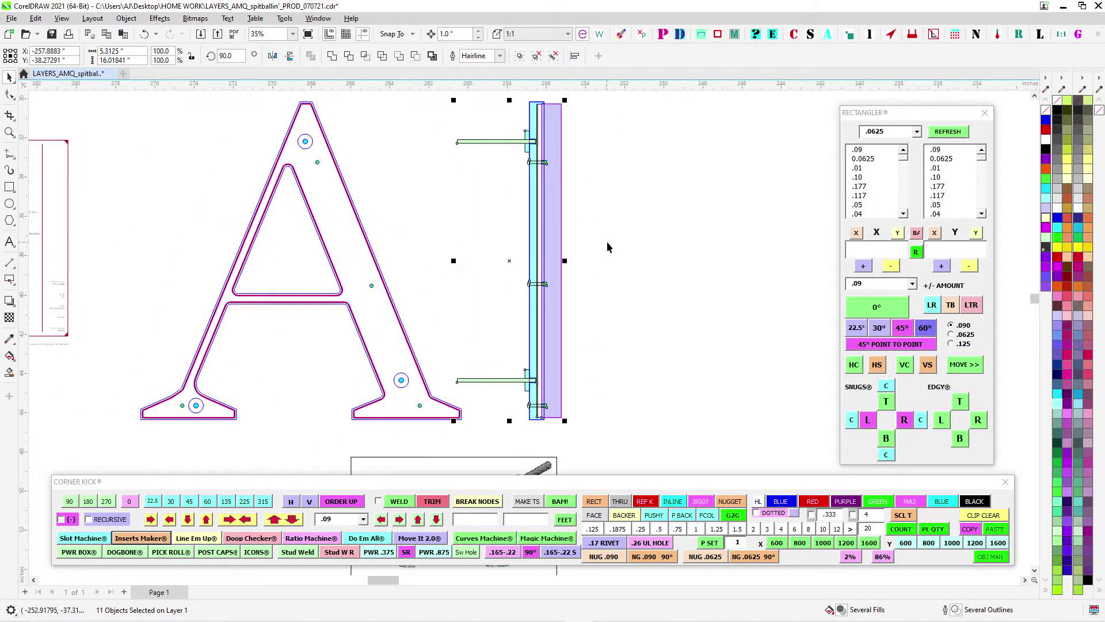
click(434, 99)
scroll(549, 121, up, 4)
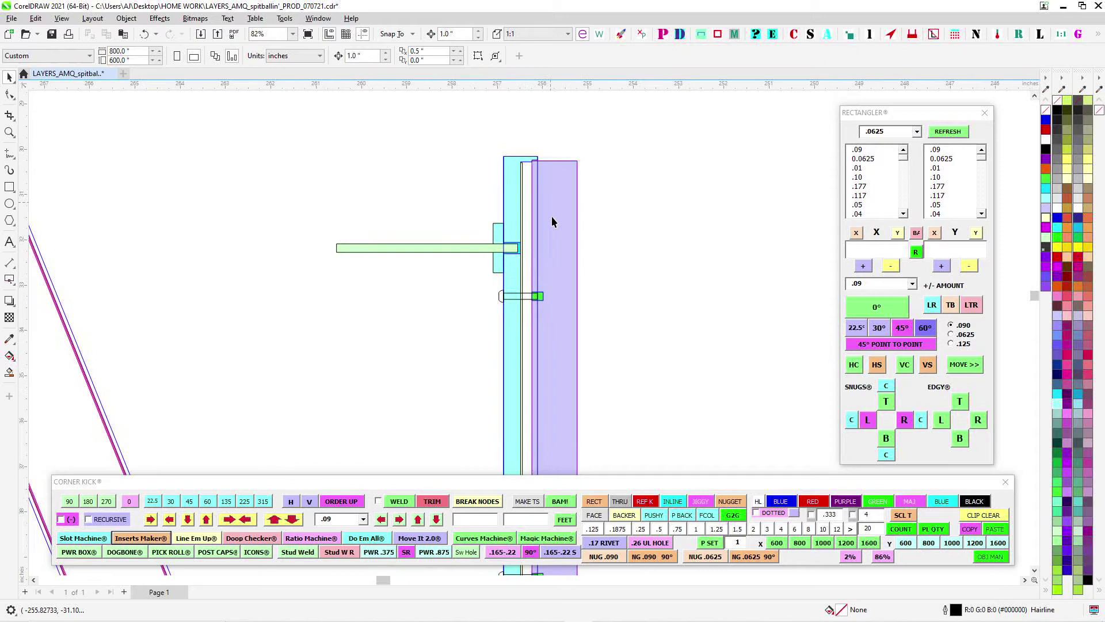
Inspect the upper screw, its green insert and the mounting stud in the side section, clearing any selection
click(556, 291)
click(658, 298)
scroll(518, 267, down, 2)
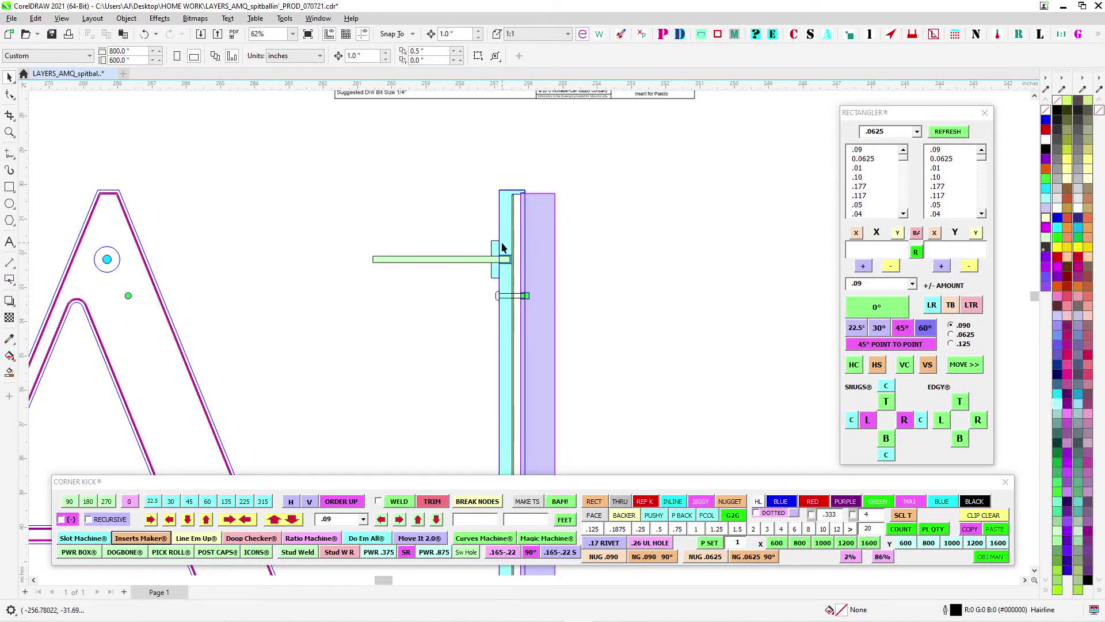
scroll(488, 192, down, 1)
scroll(494, 231, up, 2)
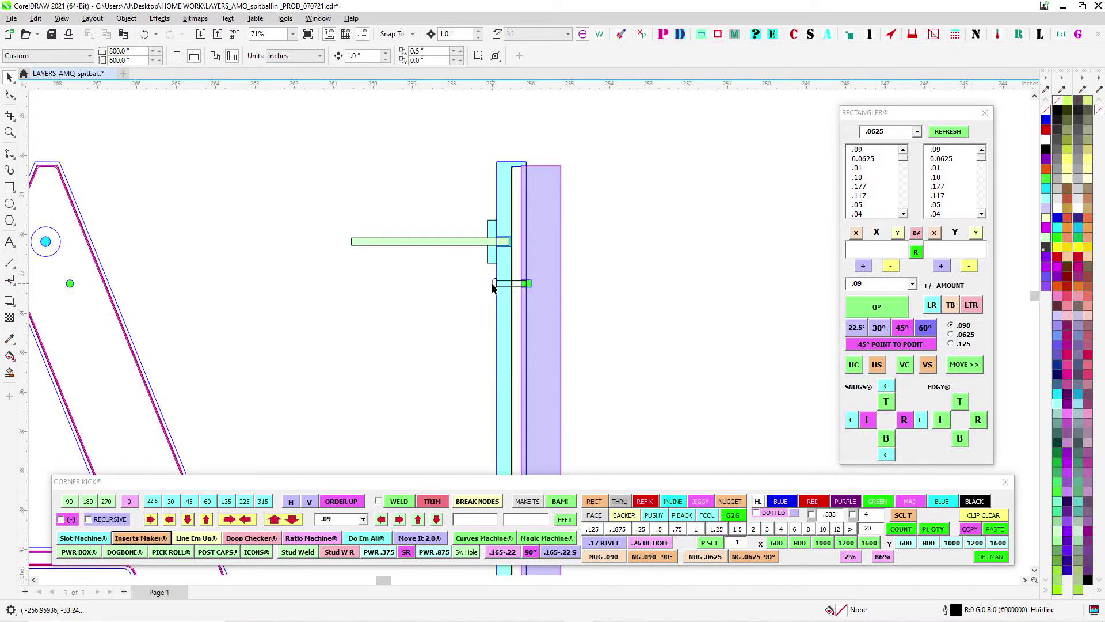
scroll(494, 287, up, 1)
scroll(486, 284, down, 1)
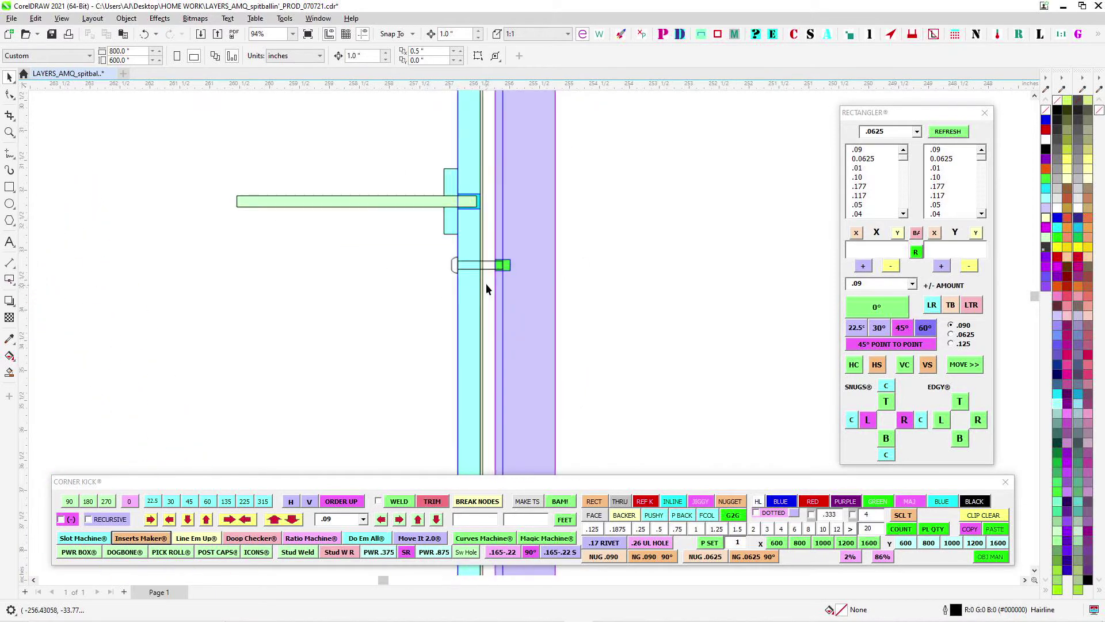
scroll(492, 317, down, 2)
scroll(549, 244, down, 2)
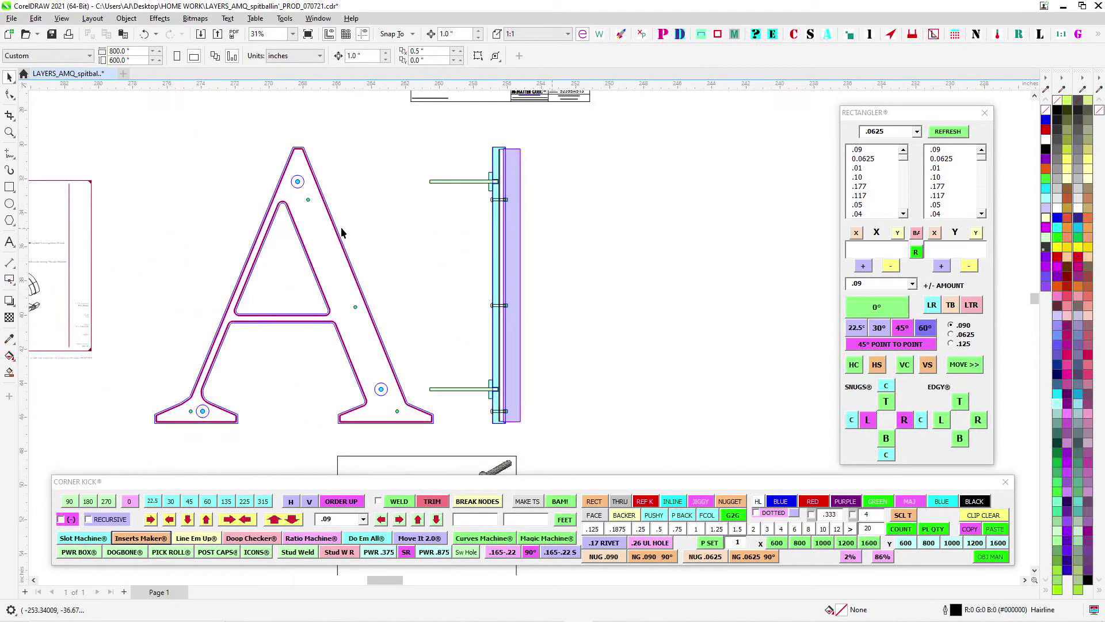
Examine the upper end of the side section where the cyan backer's lip overlaps the purple face
scroll(425, 244, up, 3)
scroll(425, 244, down, 3)
drag(509, 139, 483, 272)
scroll(482, 272, up, 4)
scroll(469, 293, up, 9)
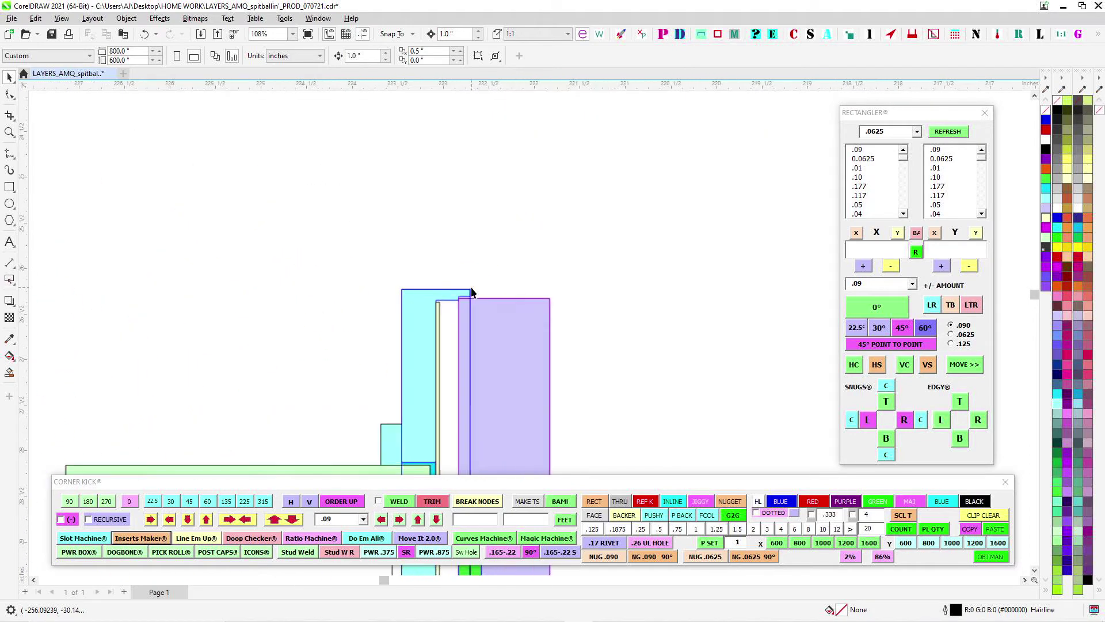
scroll(464, 297, down, 2)
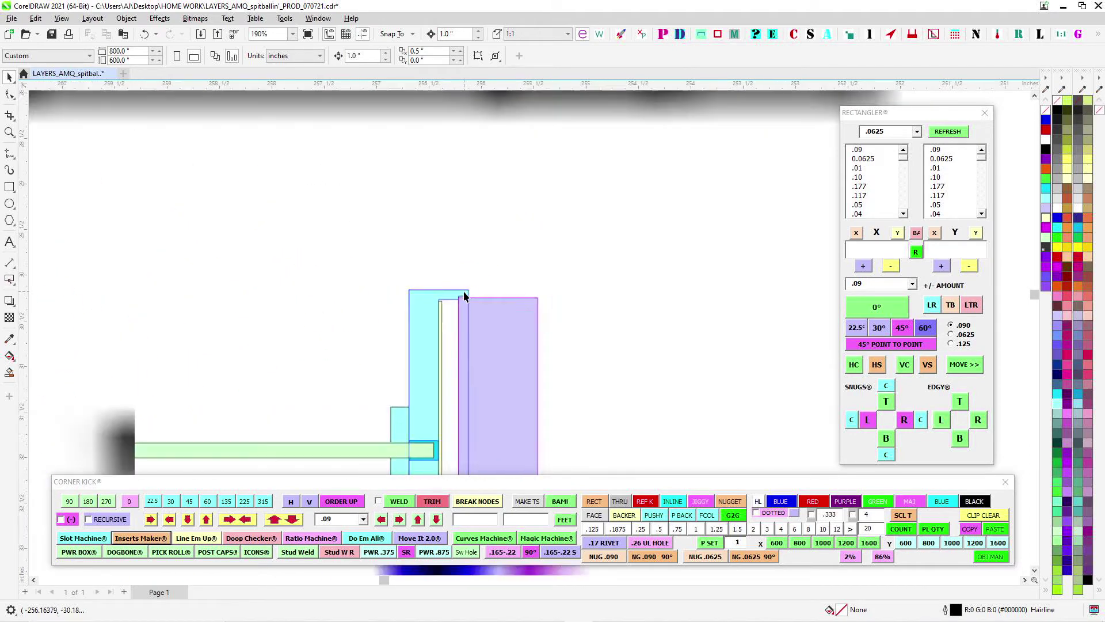
Select the upper screw group, clear the selection and review the screws along the section beside the letter A
drag(590, 397, 670, 256)
scroll(659, 298, up, 1)
drag(369, 311, 710, 404)
scroll(661, 347, down, 2)
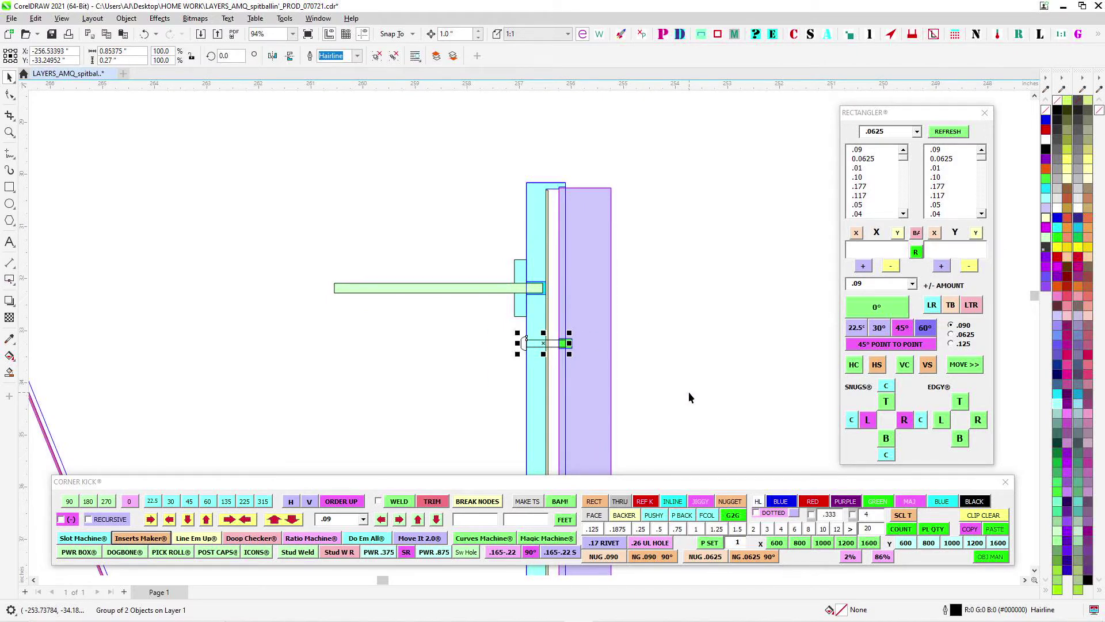
scroll(689, 391, down, 2)
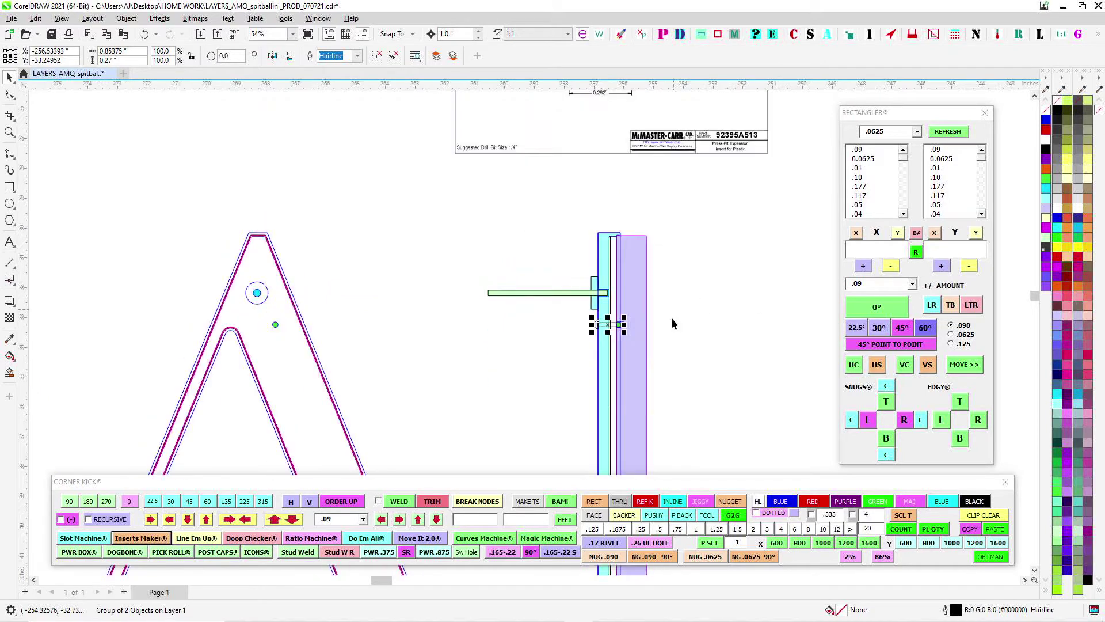
scroll(451, 254, down, 1)
click(602, 325)
drag(582, 340, 578, 254)
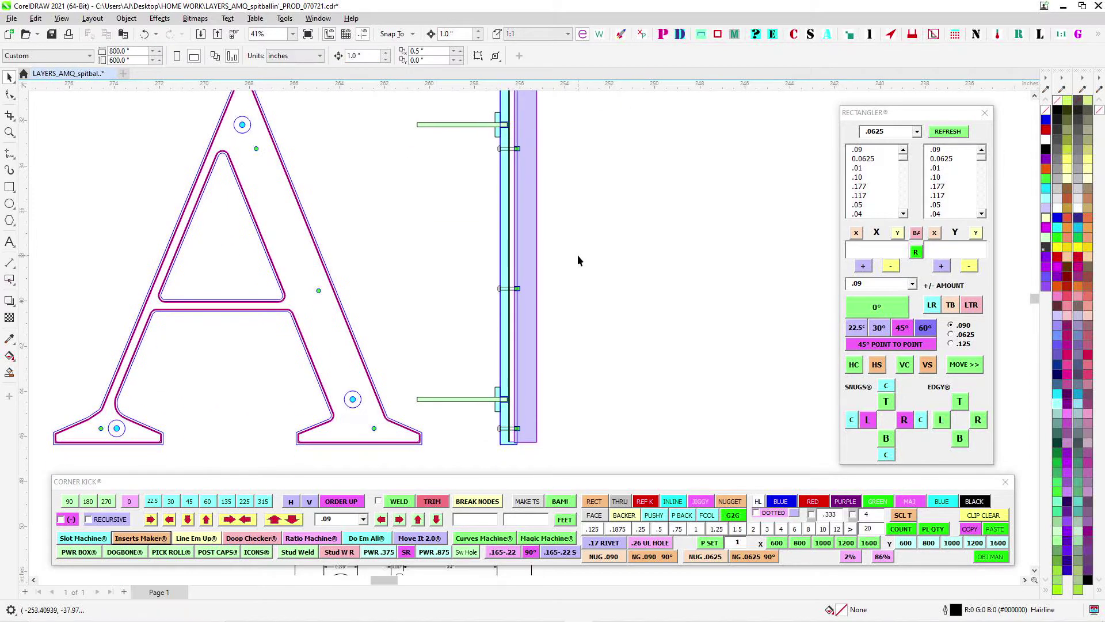
drag(562, 389, 598, 424)
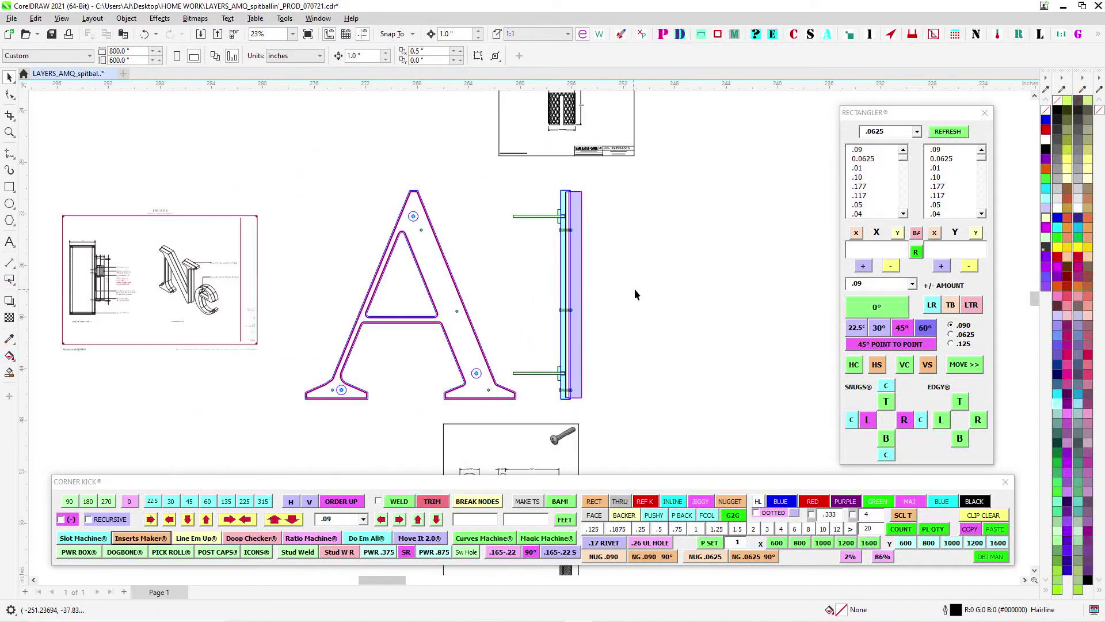
Check how the upper screw enters the purple face by selecting the screw group and the face group, and clear the selection
scroll(575, 228, up, 3)
scroll(535, 370, up, 2)
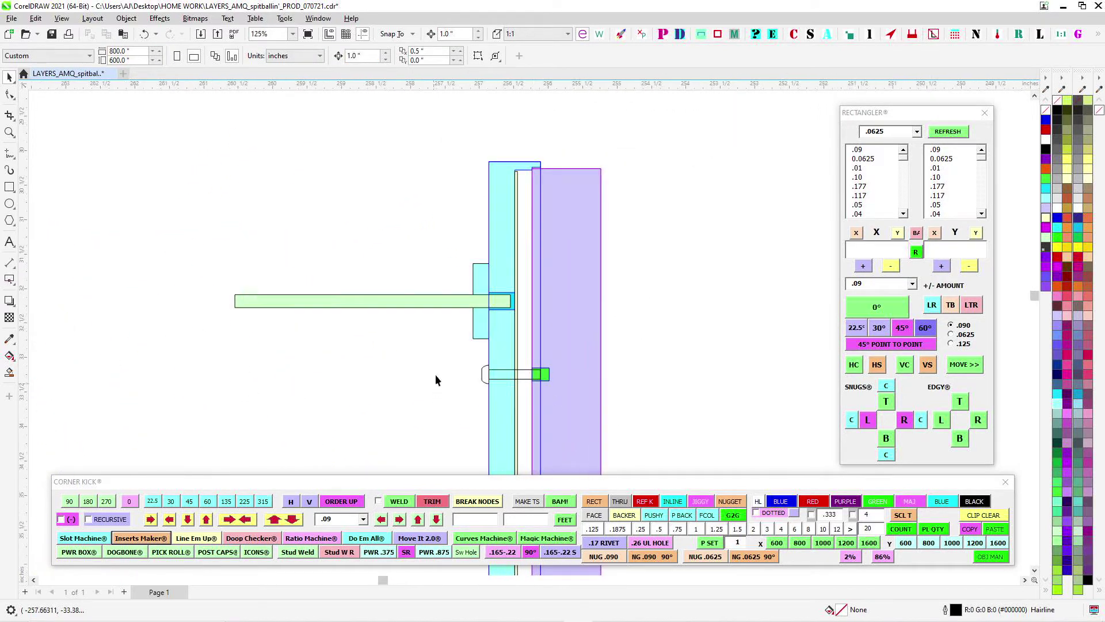
scroll(657, 431, down, 1)
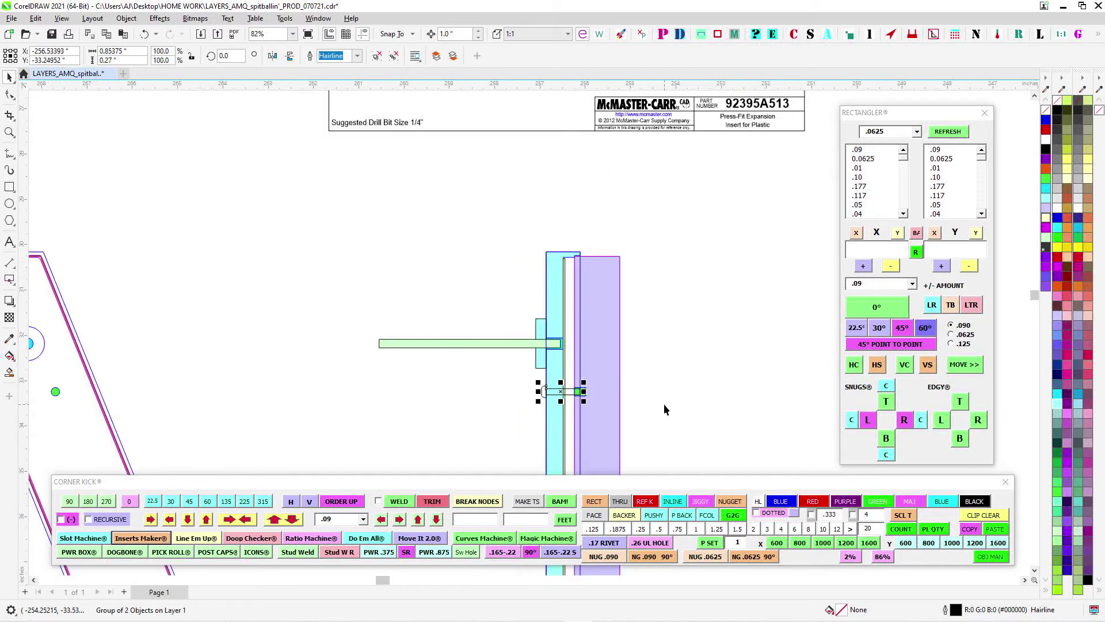
click(598, 289)
scroll(601, 282, up, 4)
scroll(599, 283, down, 2)
drag(615, 436, 518, 280)
scroll(518, 281, down, 1)
scroll(518, 280, up, 3)
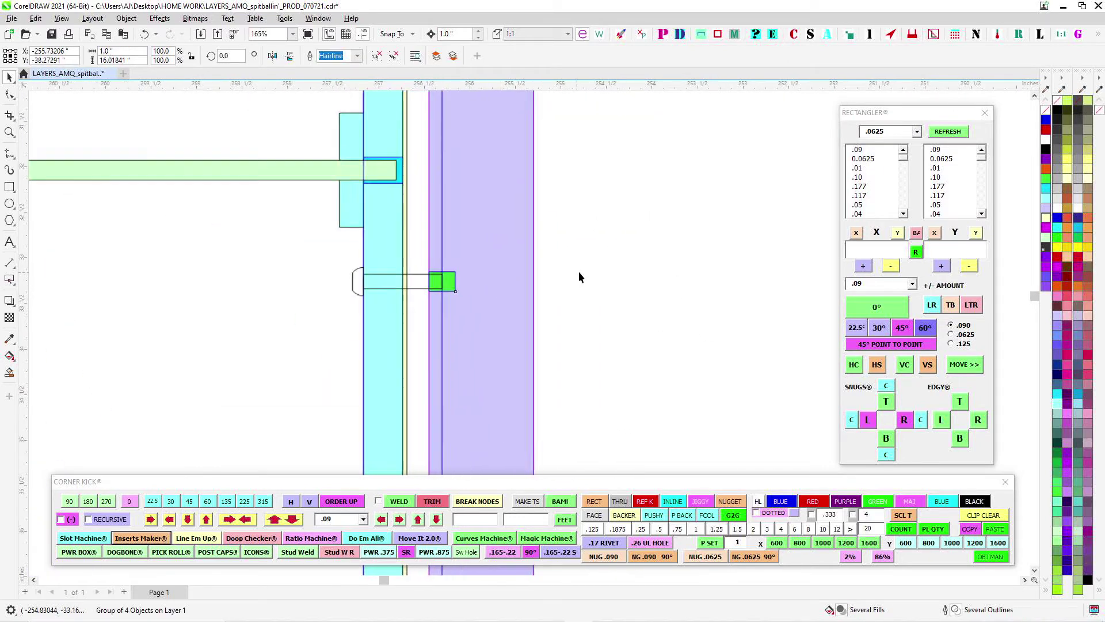
key(Escape)
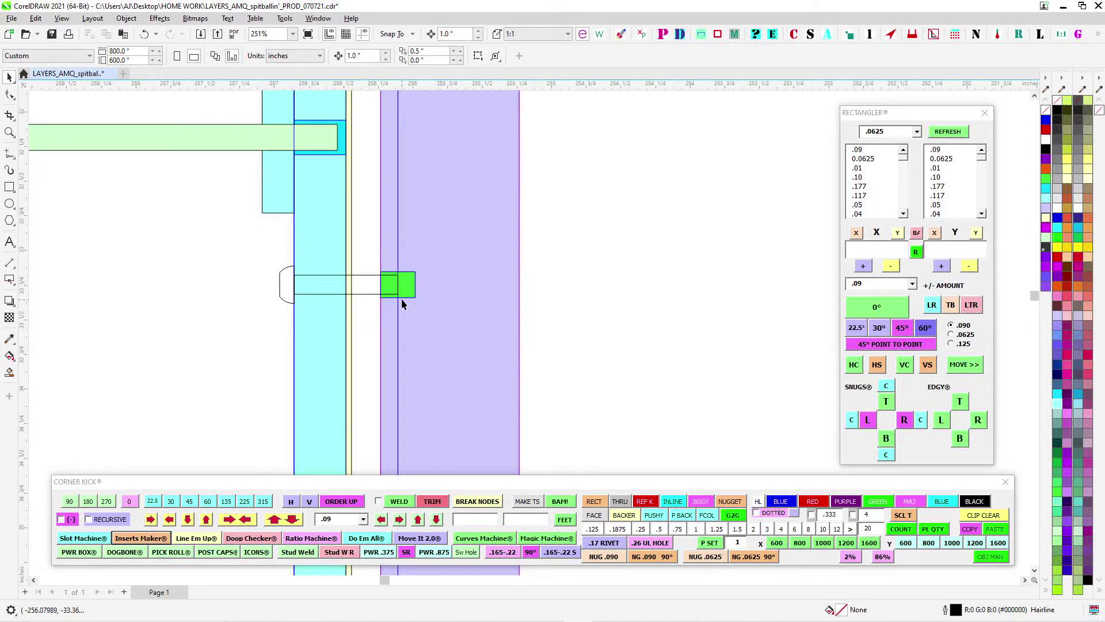
Select the green #6-32 brass insert circle near the apex of the letter A in the front view
scroll(434, 326, down, 3)
drag(276, 345, 841, 321)
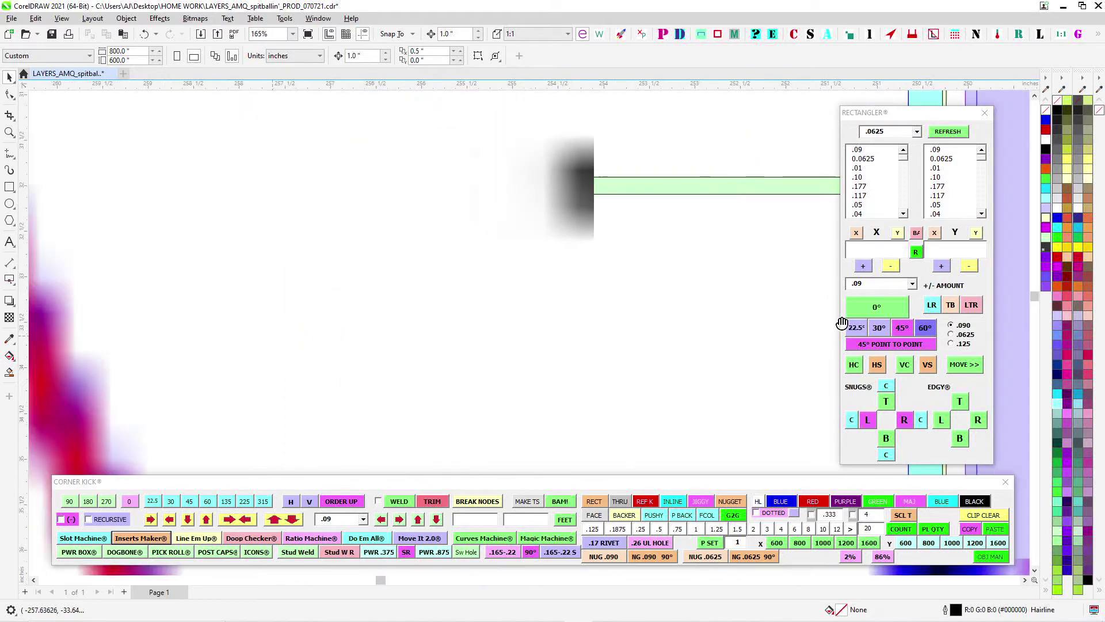
drag(374, 314, 899, 331)
scroll(535, 289, up, 4)
drag(368, 357, 365, 359)
scroll(412, 293, down, 6)
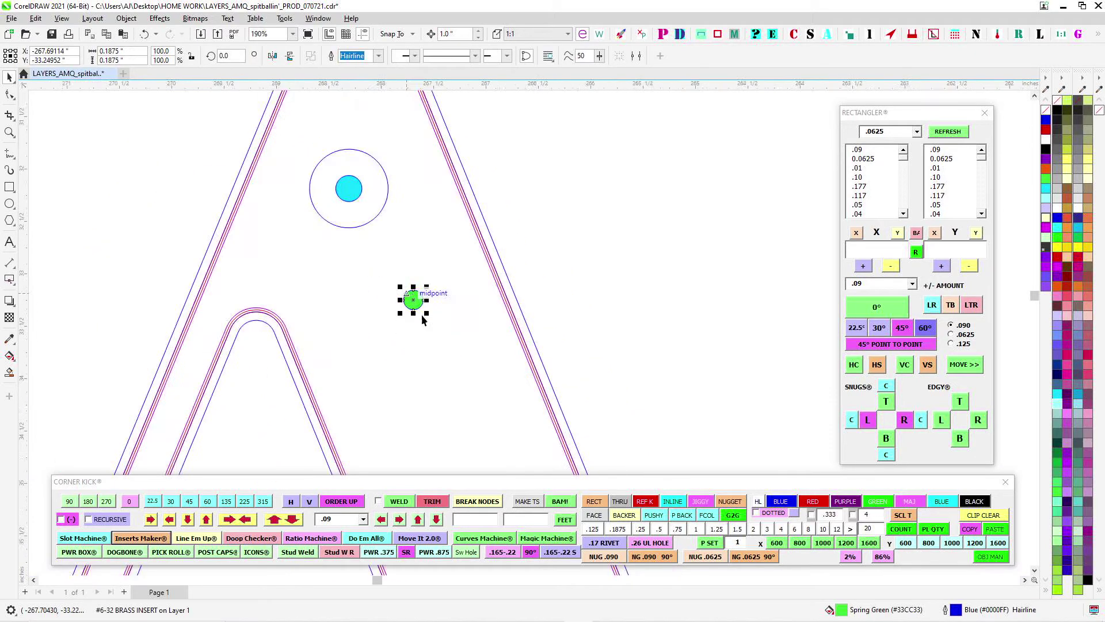
Match the front view's insert to the green insert in the side section and clear the selection
drag(638, 328, 265, 311)
scroll(265, 311, down, 3)
scroll(749, 261, up, 6)
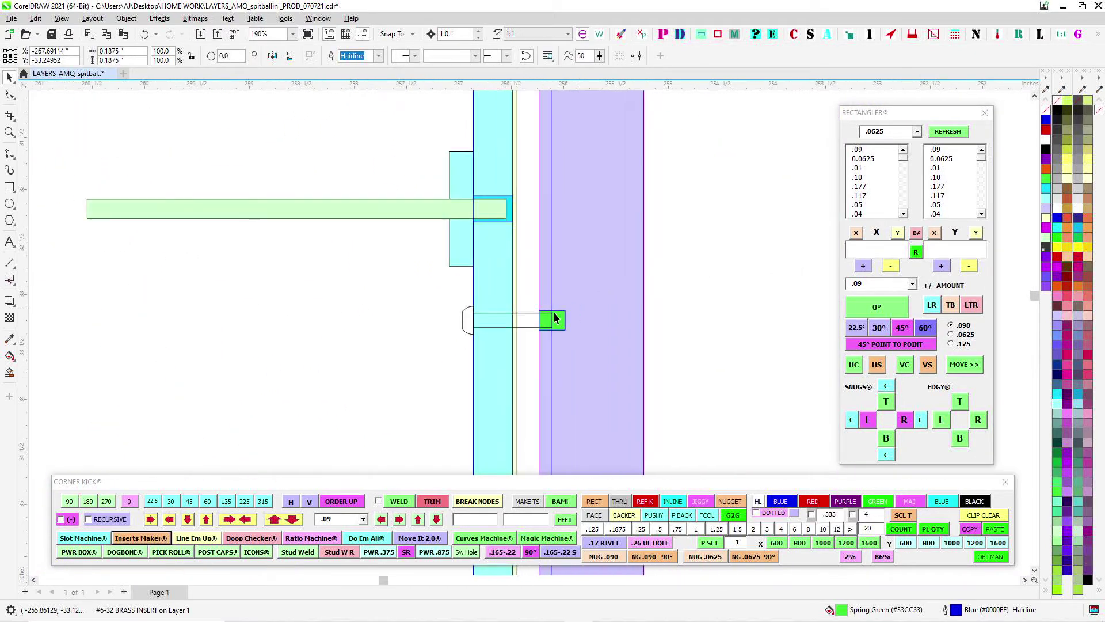
scroll(617, 313, up, 2)
click(731, 317)
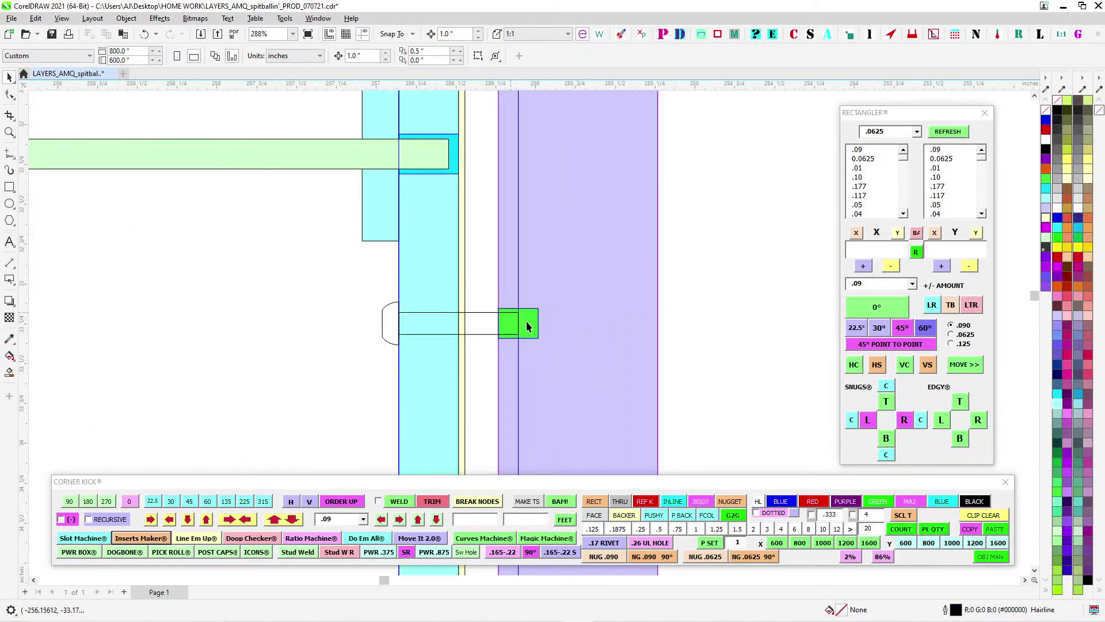
scroll(593, 334, down, 1)
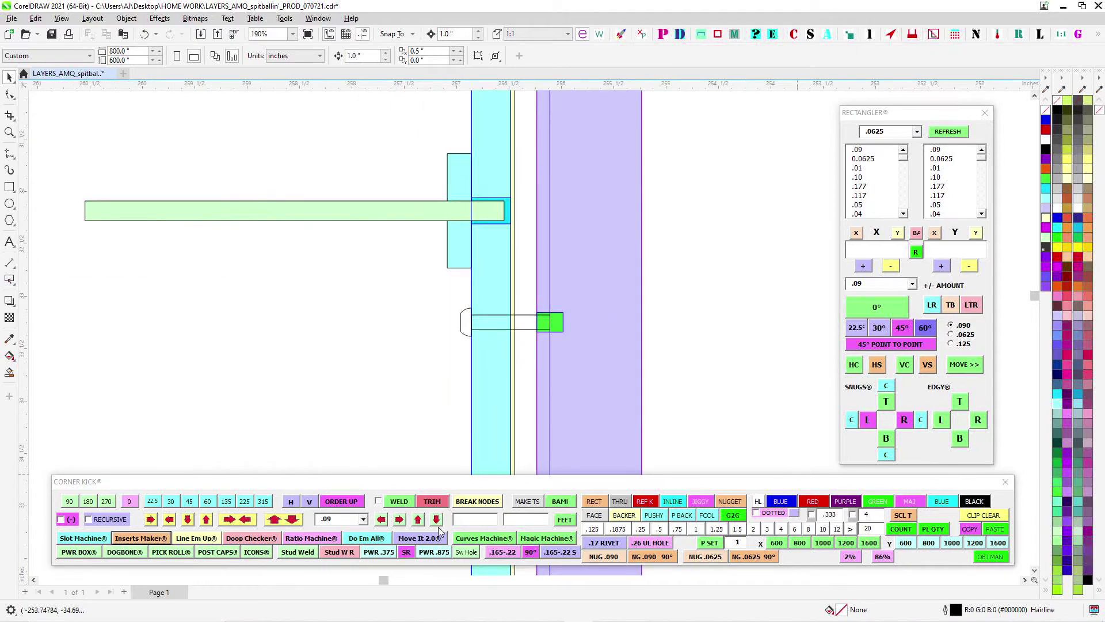
Create a 10-24 brass insert depth shape, rotate it 90° and place it at the face's back edge above the green insert
click(149, 540)
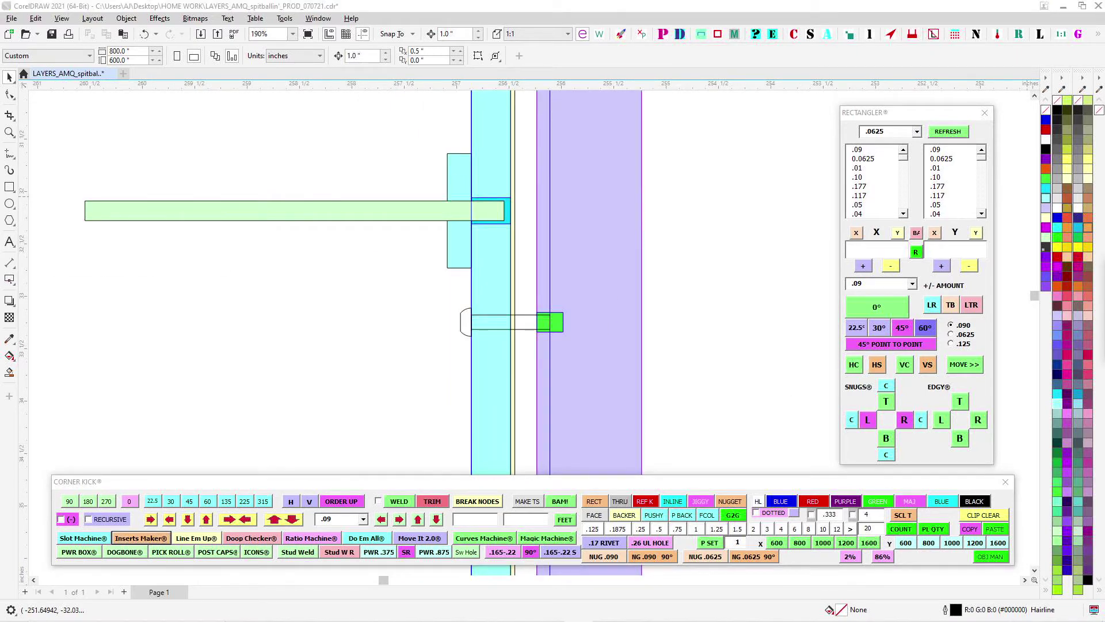
click(745, 228)
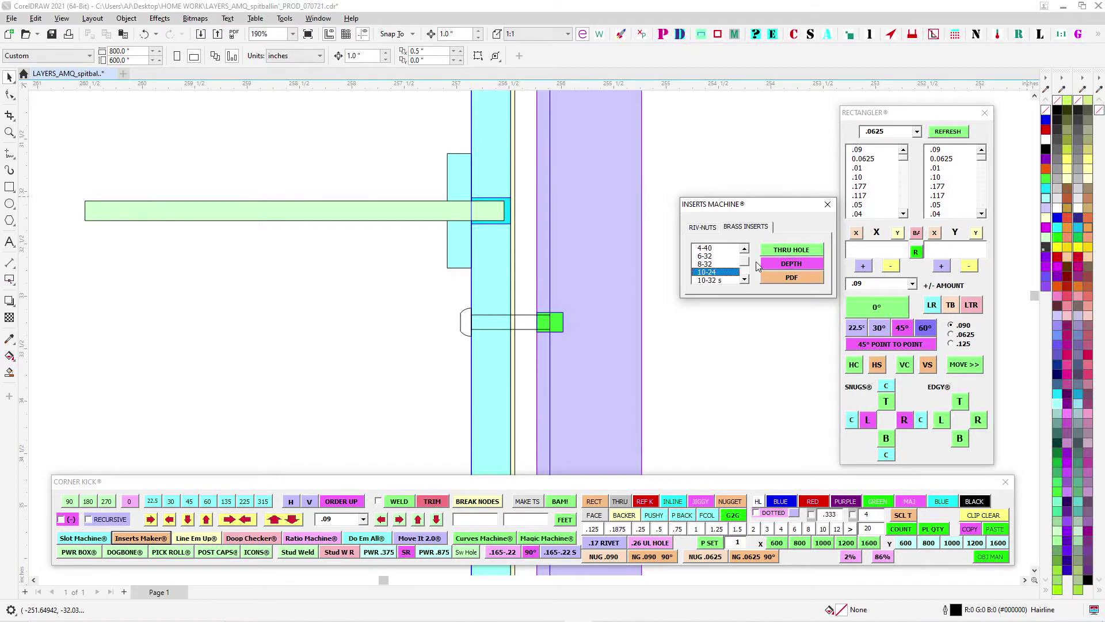
click(783, 264)
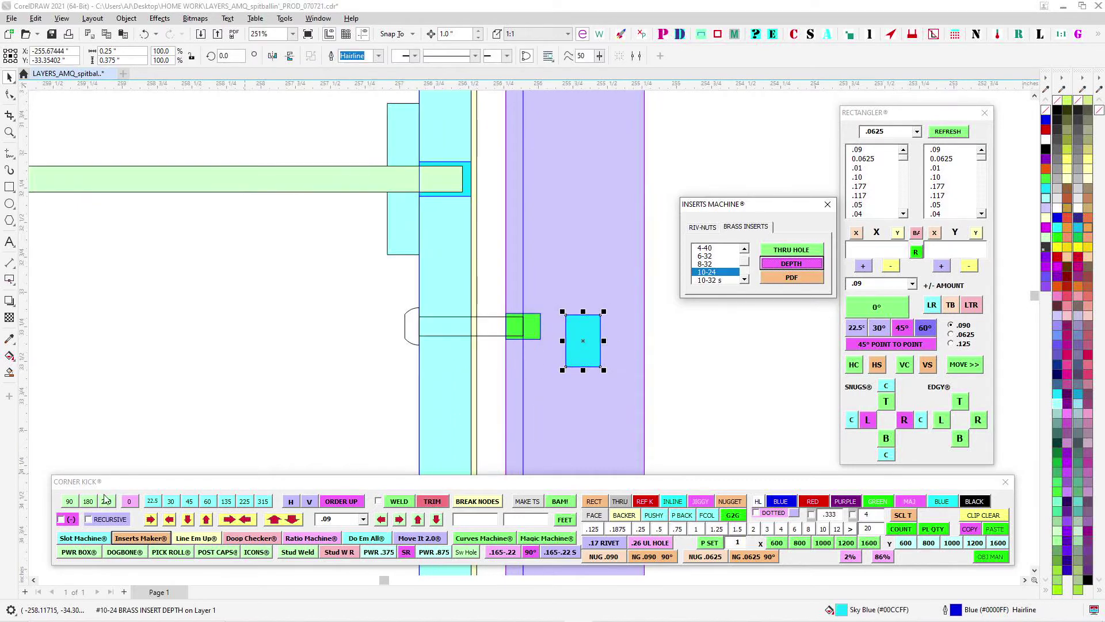
click(69, 502)
drag(559, 328, 505, 263)
scroll(536, 262, up, 1)
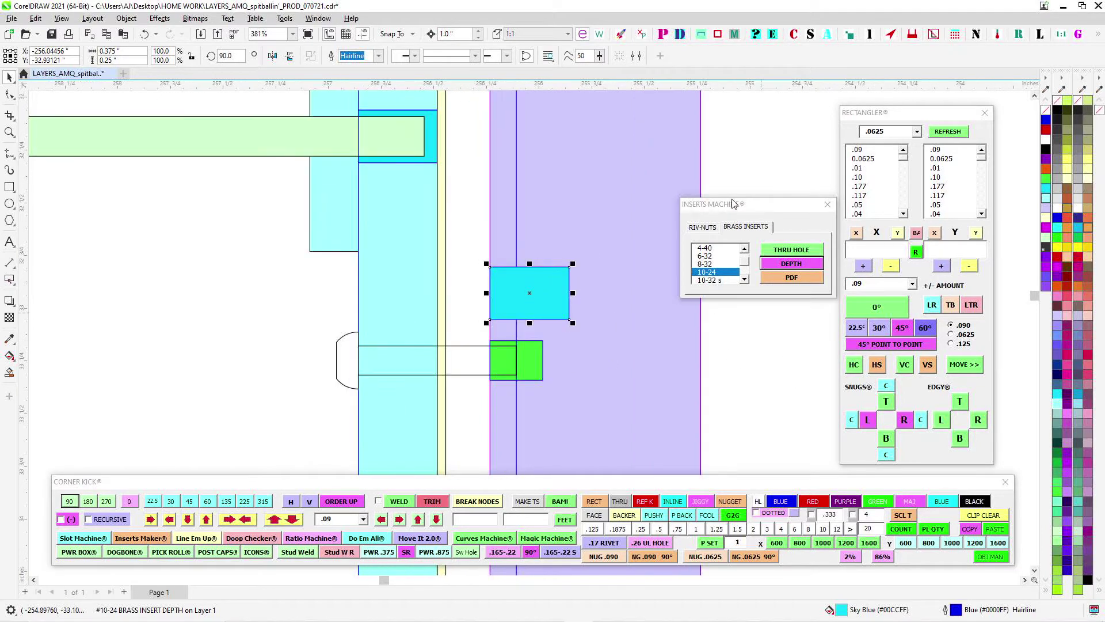
Compare the 10-24 insert shape with the green insert below it and delete the 10-24 shape
drag(734, 204, 850, 113)
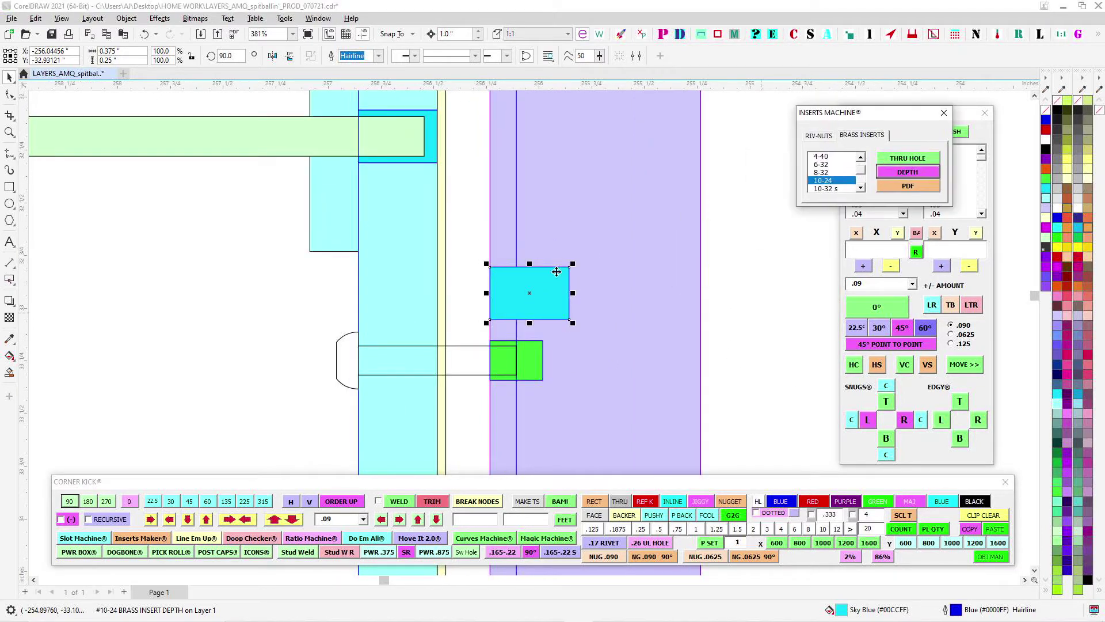
click(533, 364)
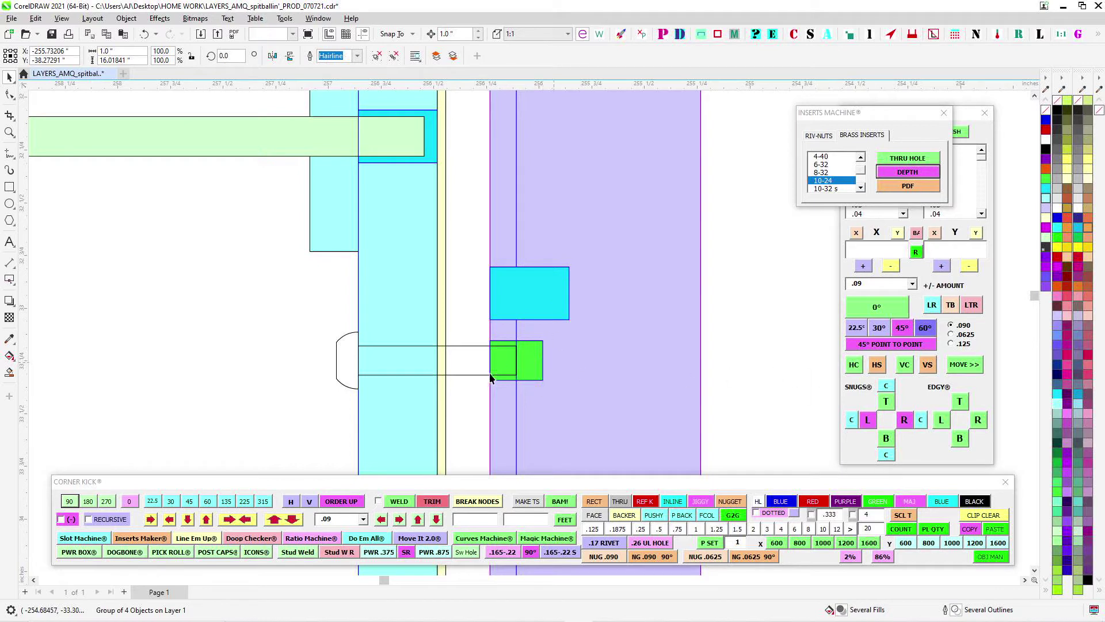
key(Escape)
click(542, 307)
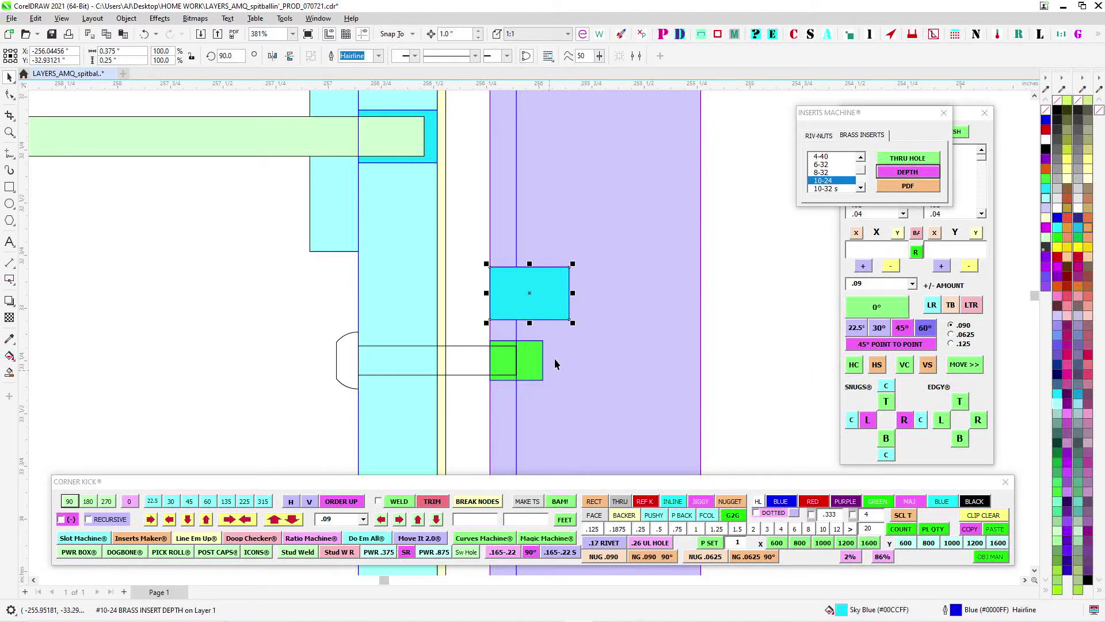
key(Delete)
Review the positions of the green inserts and blue mounting points across the front view of the letter A
scroll(472, 317, down, 1)
scroll(539, 371, down, 7)
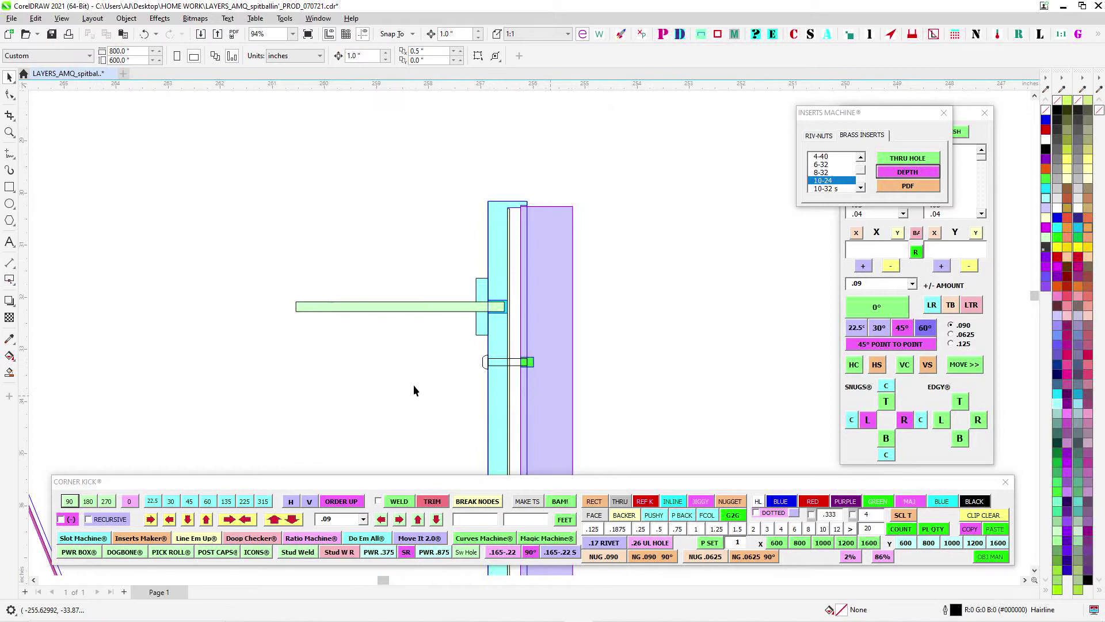
drag(259, 403, 631, 295)
scroll(631, 295, down, 3)
drag(508, 307, 497, 218)
scroll(410, 204, down, 1)
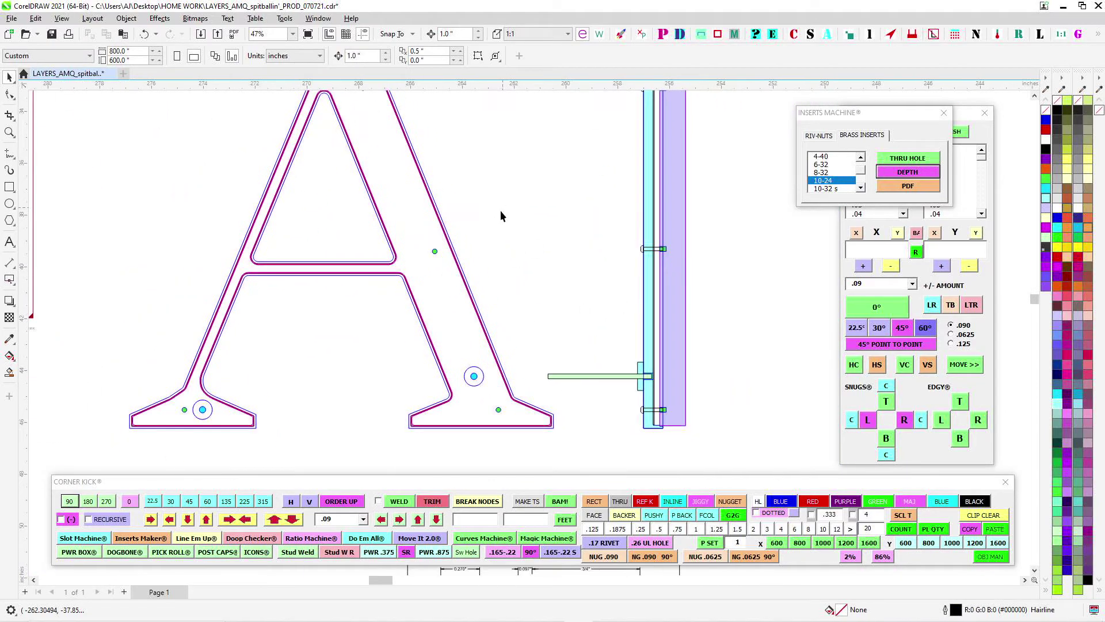
scroll(187, 418, up, 1)
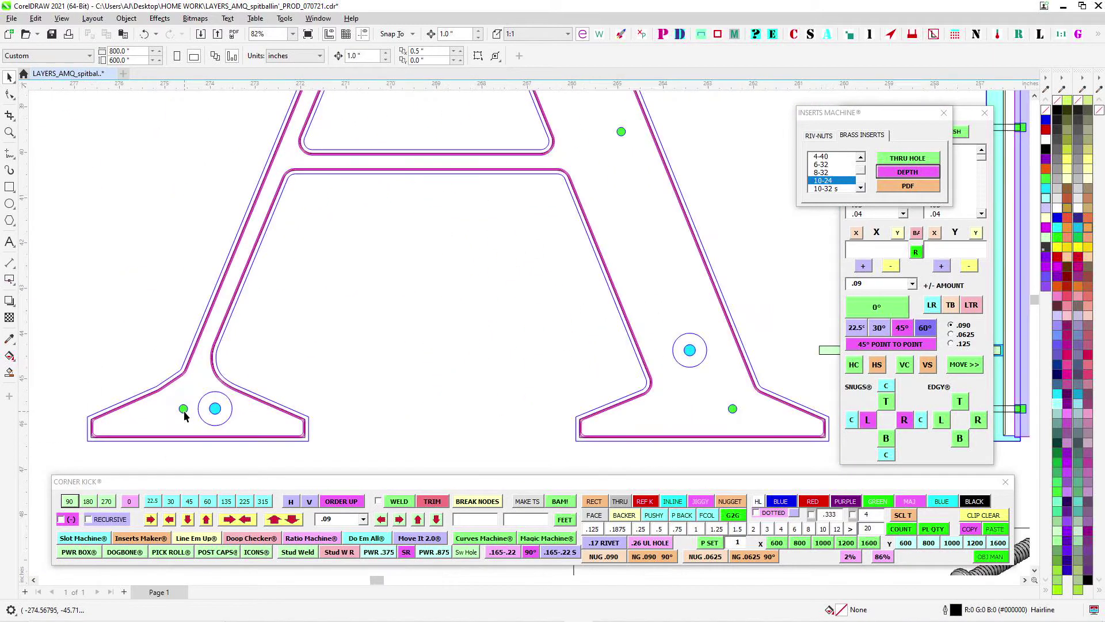
Inspect the middle screw and its green insert in the side section, selecting the screw group
scroll(449, 394, down, 3)
drag(630, 333, 402, 377)
scroll(599, 251, up, 6)
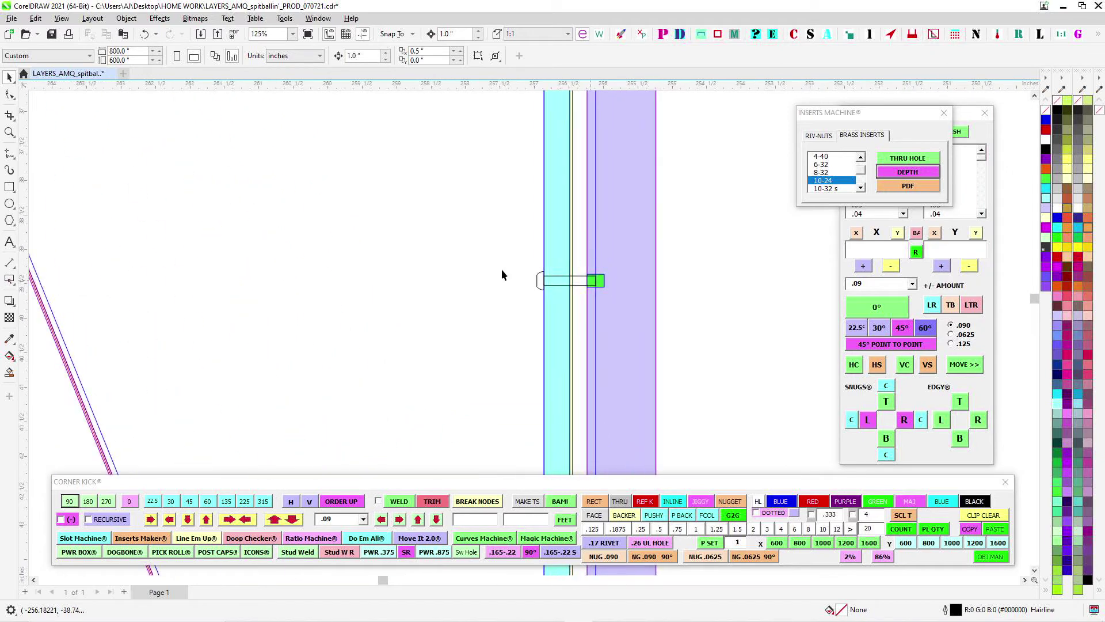
key(Left)
key(Right)
scroll(648, 283, down, 1)
click(669, 225)
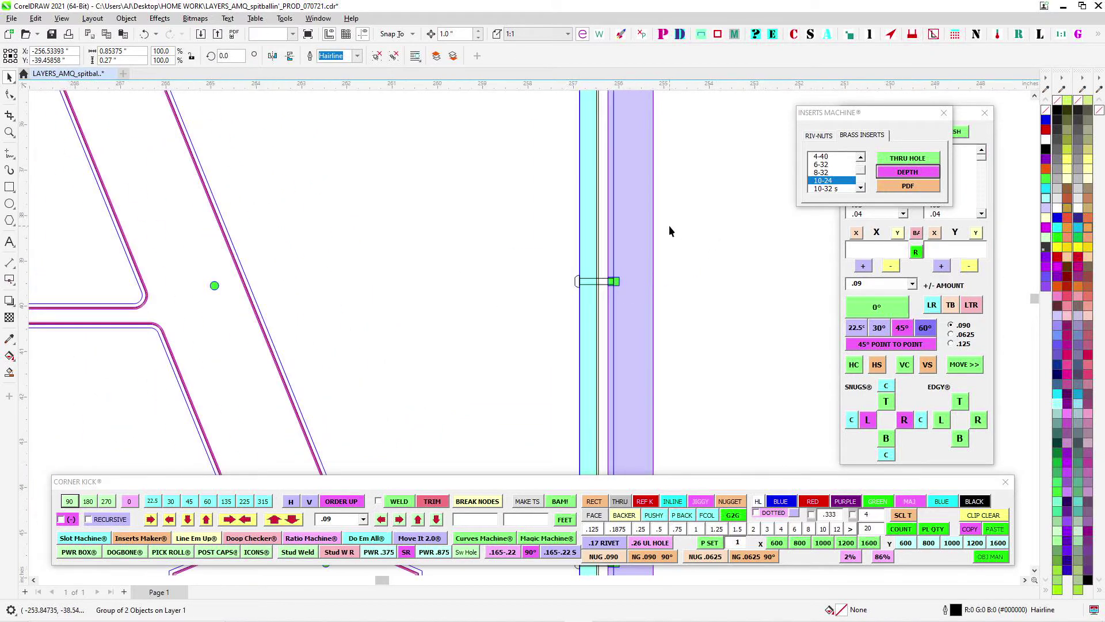
Select the purple face group to highlight its full height in the side section, and clear the selection
click(653, 232)
key(Right)
scroll(703, 270, down, 2)
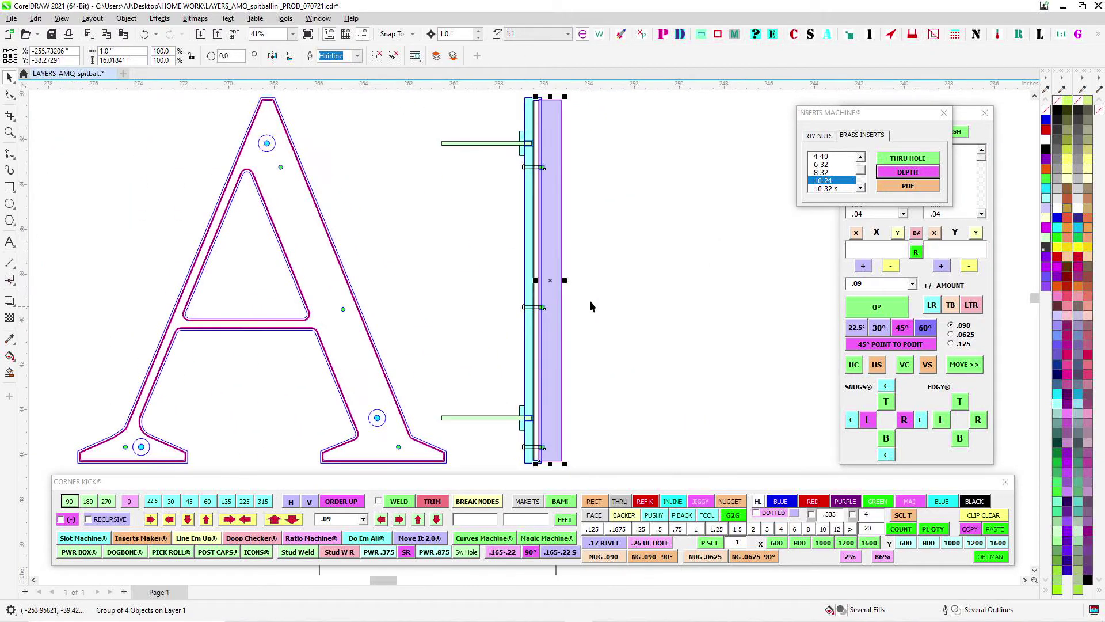
scroll(481, 176, up, 1)
click(479, 166)
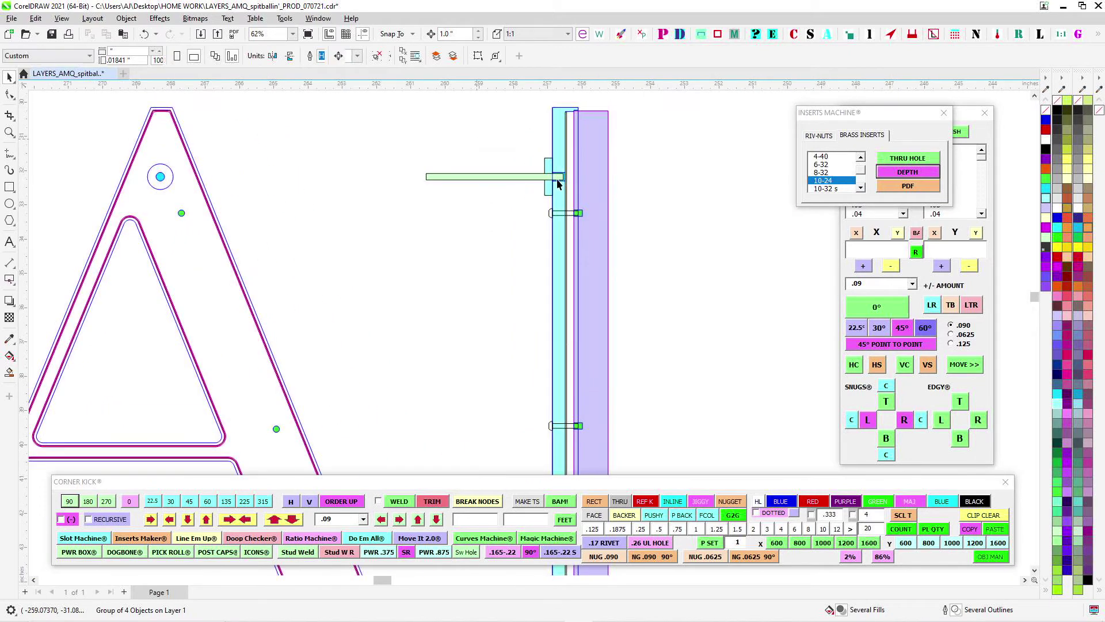
Select the blue 10-24 brass insert around the upper mounting stud and inspect its depth in the cyan backer
scroll(558, 176, up, 2)
click(558, 179)
scroll(558, 179, up, 4)
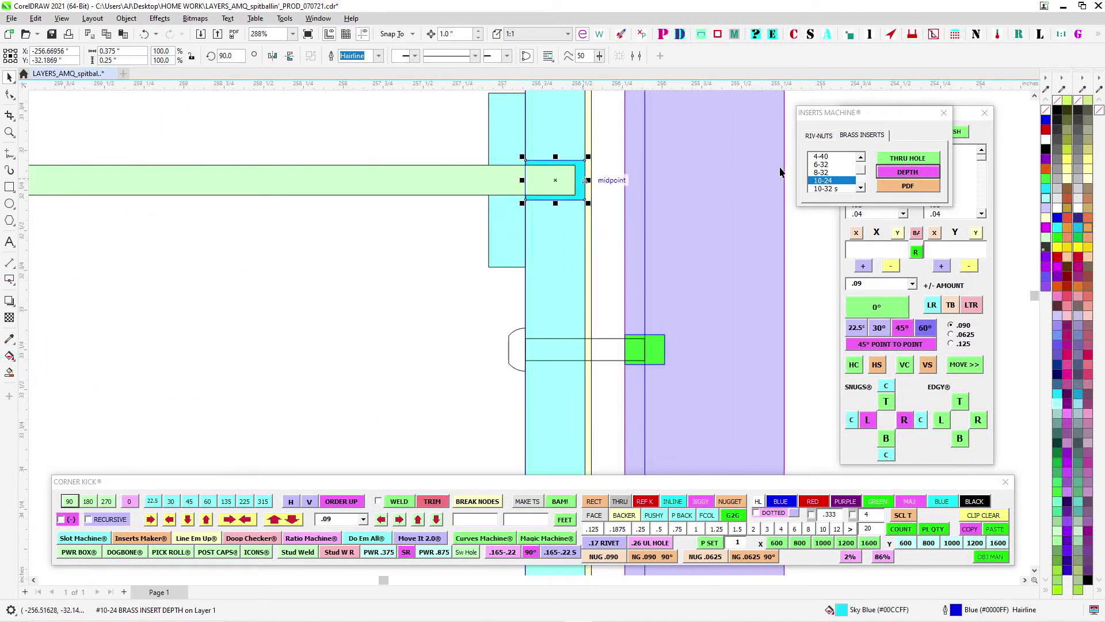
scroll(502, 147, up, 2)
scroll(647, 240, down, 2)
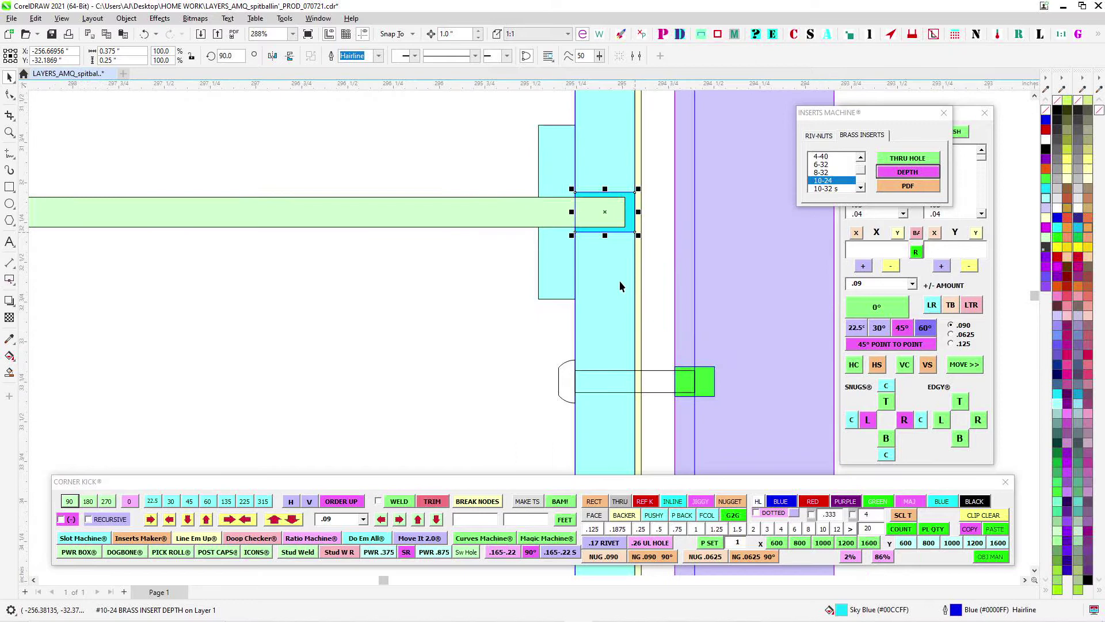
Slide the blue 10-24 brass insert 1 inch out of the cyan backer along the upper stud and return it
key(Left)
key(Right)
click(602, 234)
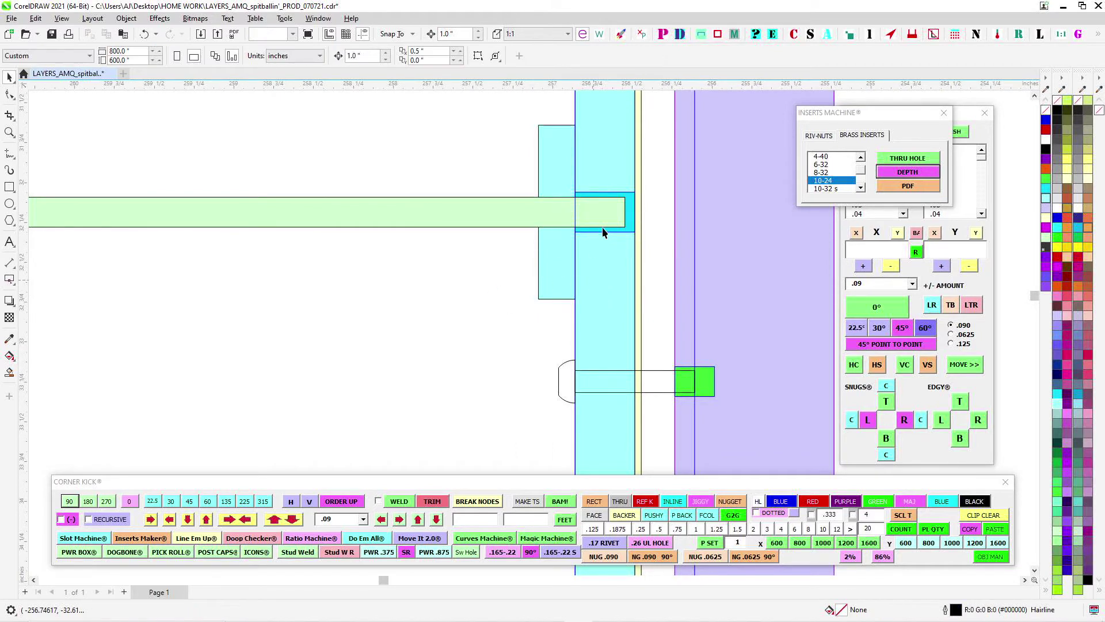
drag(482, 171, 697, 273)
key(Left)
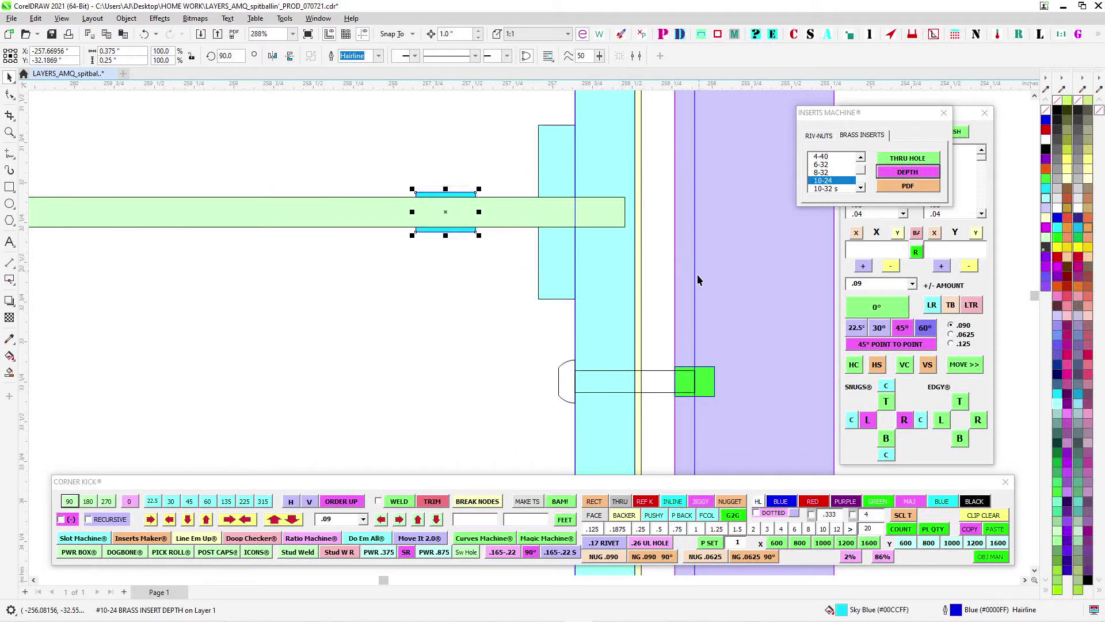
key(Right)
scroll(450, 161, down, 1)
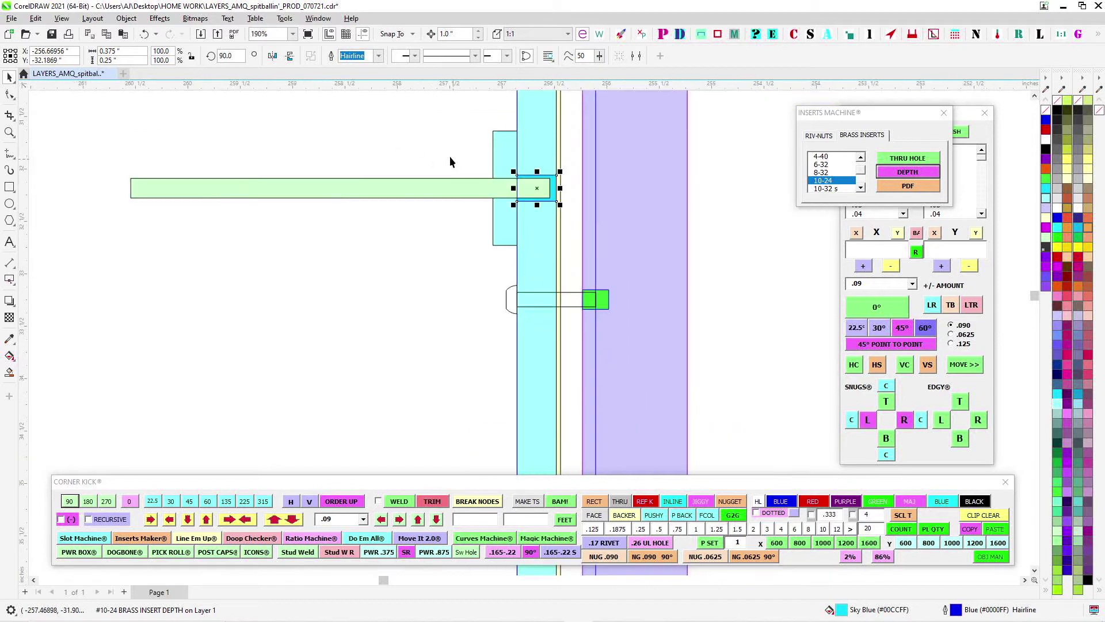
Select the pale green upper mounting stud and examine its full length through the spacer into the backer
click(438, 194)
scroll(457, 245, down, 3)
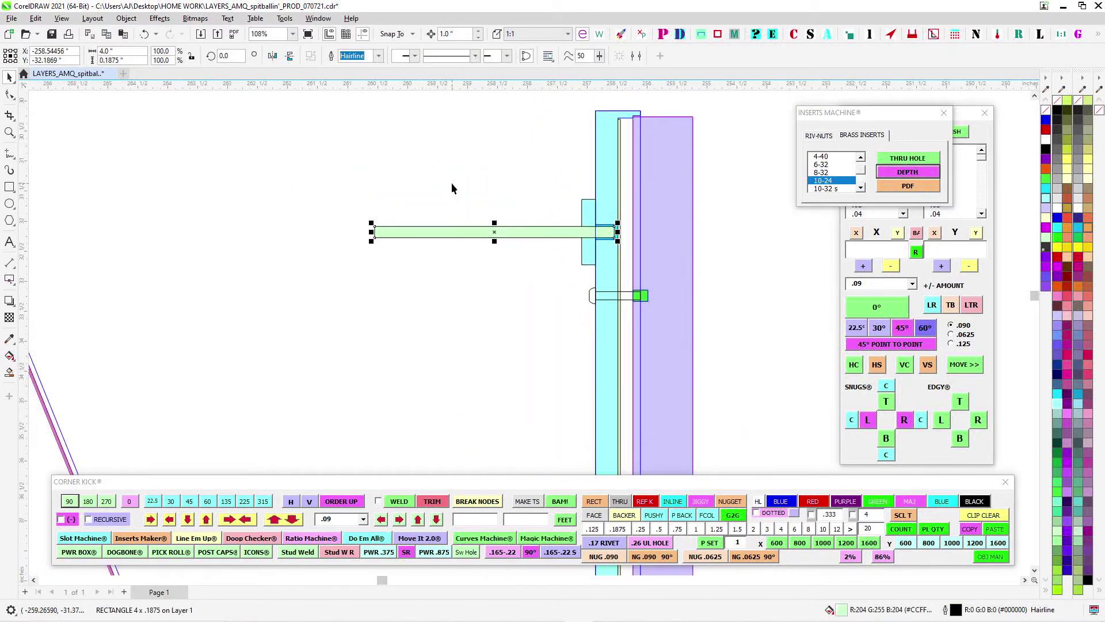
key(Right)
scroll(133, 231, down, 2)
scroll(144, 225, up, 3)
scroll(463, 162, down, 3)
scroll(463, 163, up, 3)
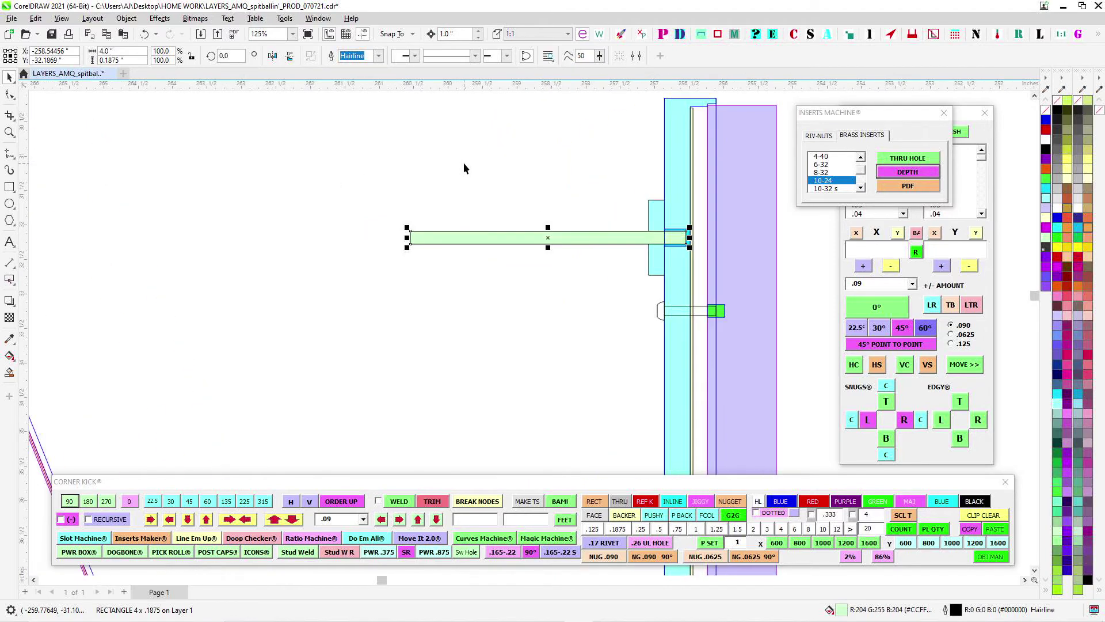
scroll(463, 164, down, 3)
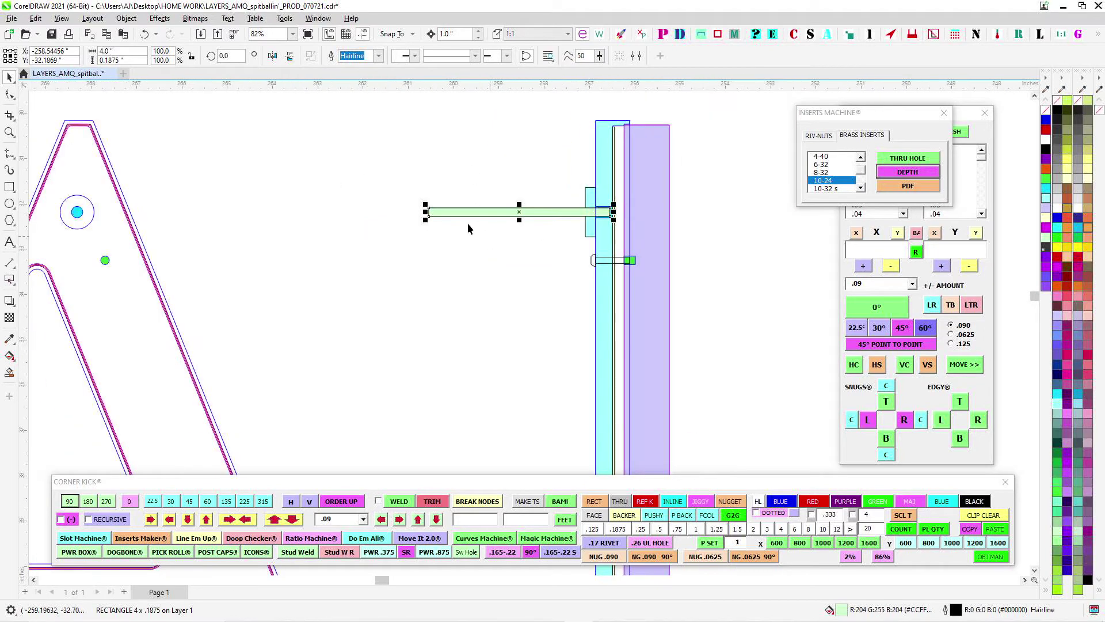
Clear the selection and examine how the upper stud's end sits inside the blue brass insert
click(223, 166)
drag(509, 206, 298, 227)
scroll(299, 227, down, 1)
scroll(352, 212, up, 8)
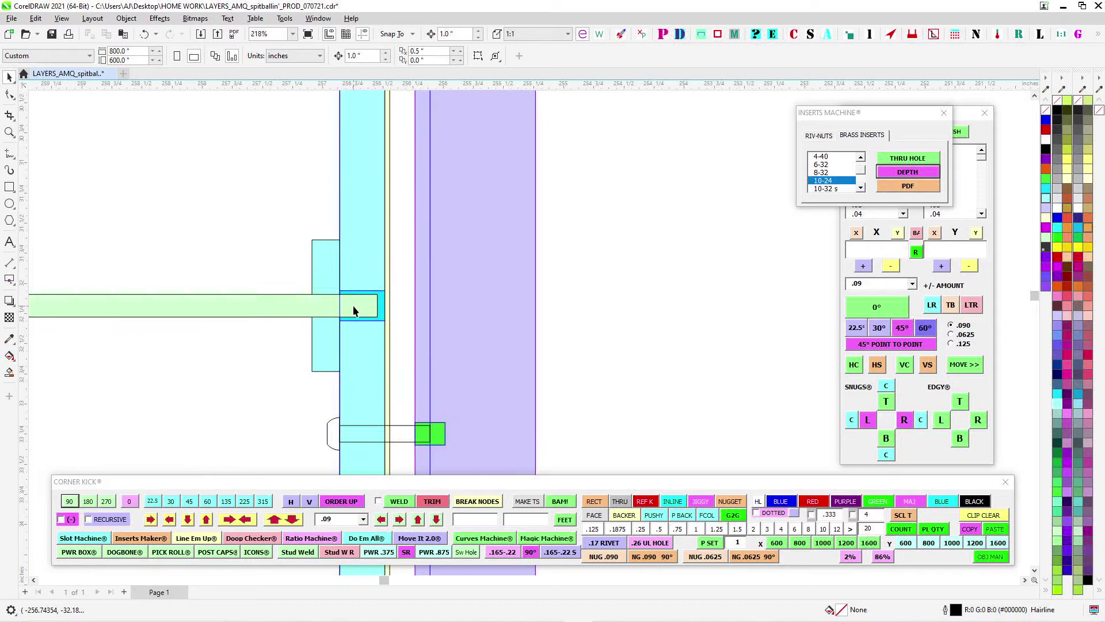
scroll(354, 308, down, 5)
click(358, 305)
scroll(364, 305, down, 3)
click(519, 311)
scroll(506, 331, down, 1)
Examine the FACADE signage drawing's wall section, including the spacer and mounting screw detail behind the opal acrylic lettering
mouse_move(496, 348)
mouse_down()
mouse_move(508, 244)
mouse_move(624, 239)
mouse_up()
scroll(505, 240, down, 1)
scroll(461, 285, down, 2)
drag(198, 274, 541, 296)
scroll(301, 303, up, 1)
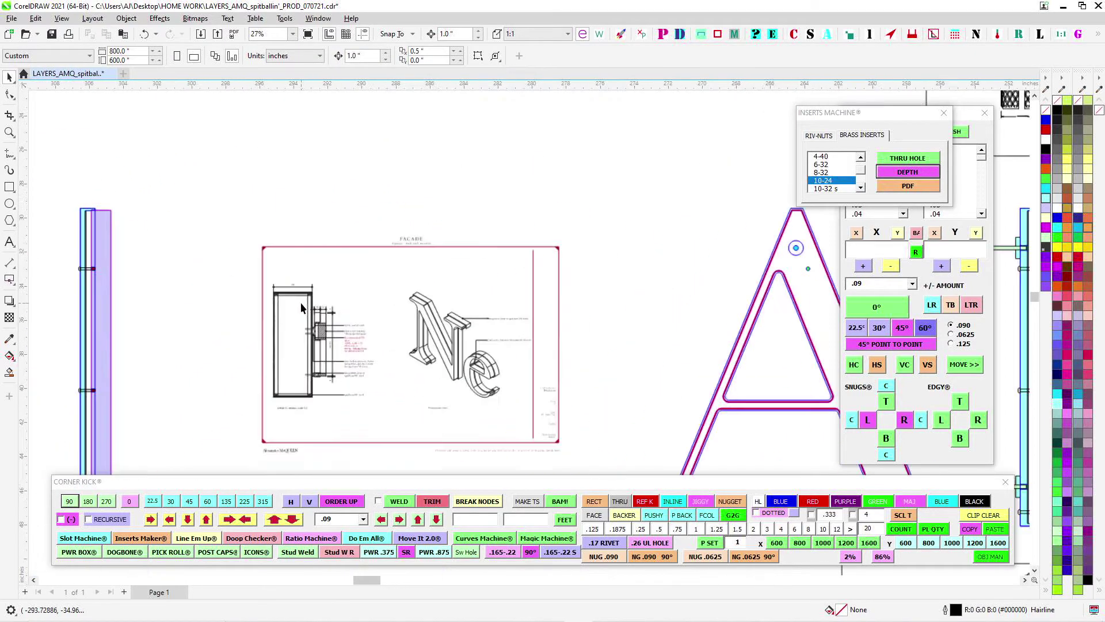
scroll(301, 307, up, 10)
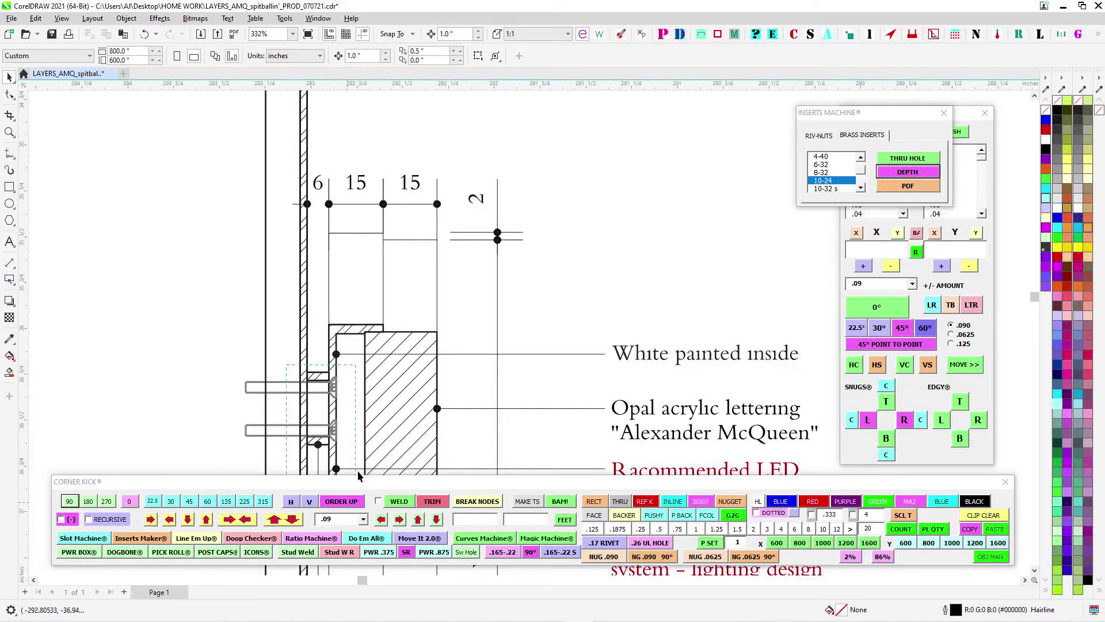
drag(357, 471, 355, 452)
scroll(344, 433, down, 7)
drag(659, 331, 264, 309)
scroll(263, 309, down, 3)
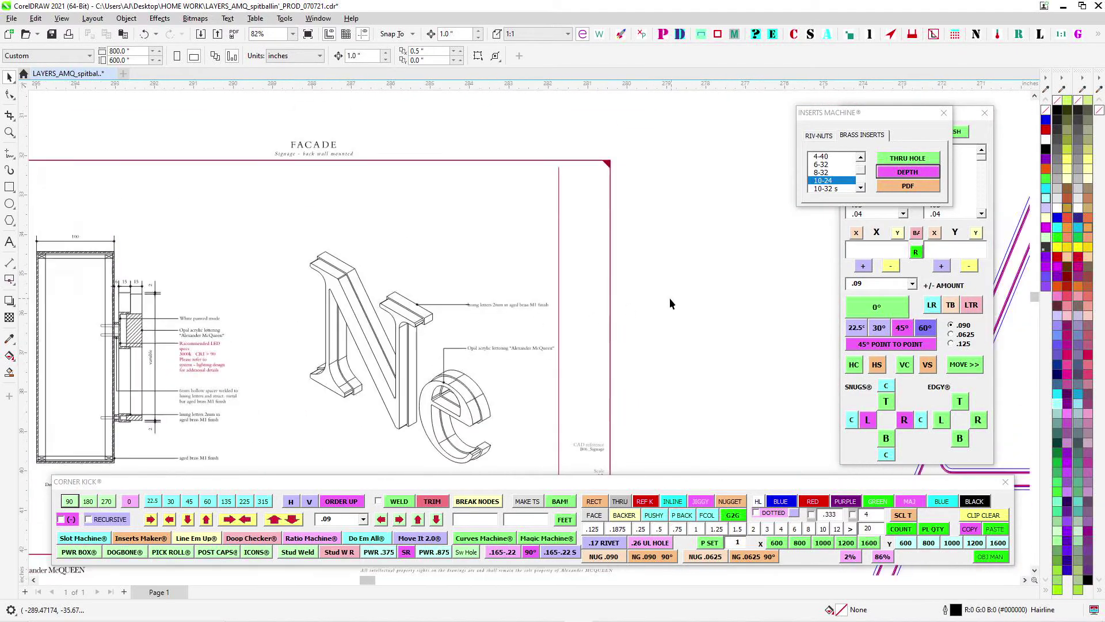
Select the upper cyan spacer in the side section, slide it 1 inch away from the backer, and return it
drag(668, 298, 227, 292)
drag(742, 237, 271, 265)
scroll(603, 153, up, 2)
drag(605, 153, 656, 238)
key(Left)
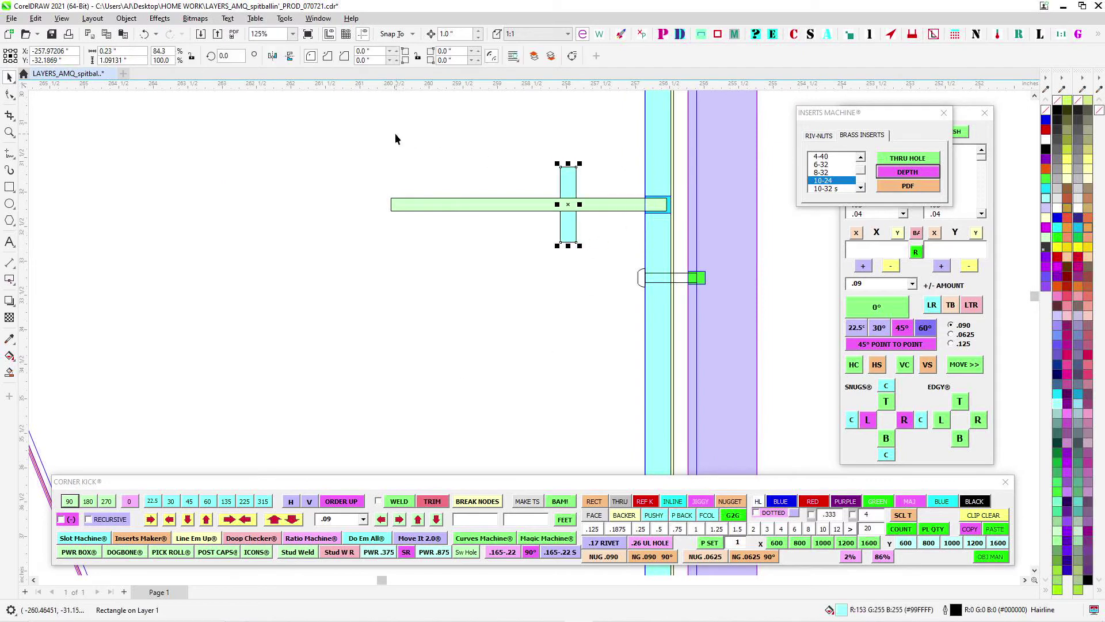
scroll(572, 118, up, 2)
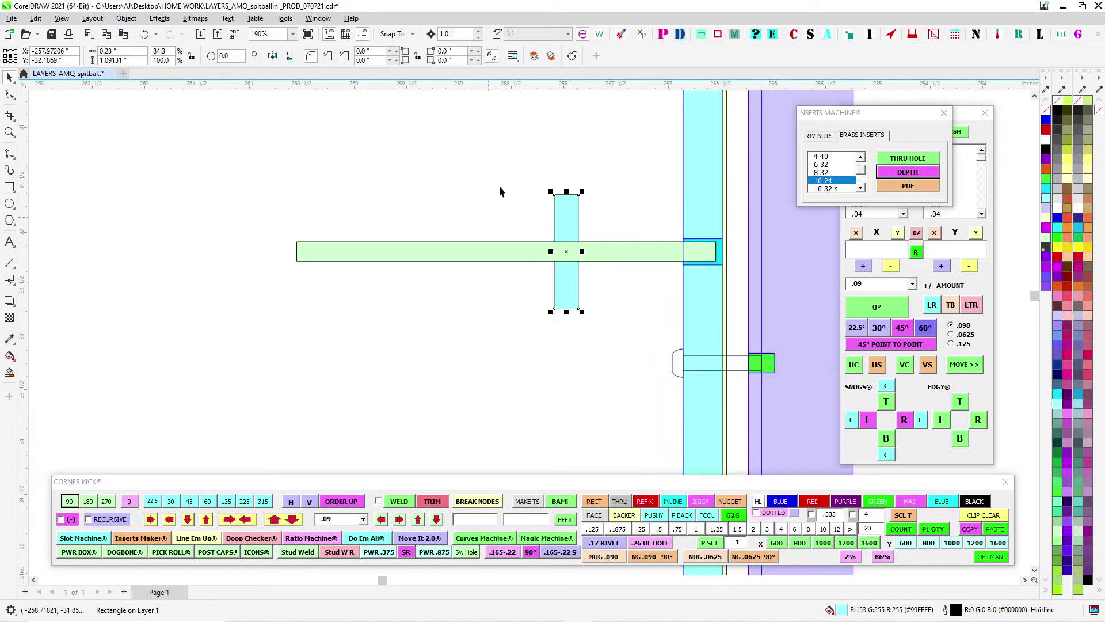
scroll(599, 290, down, 2)
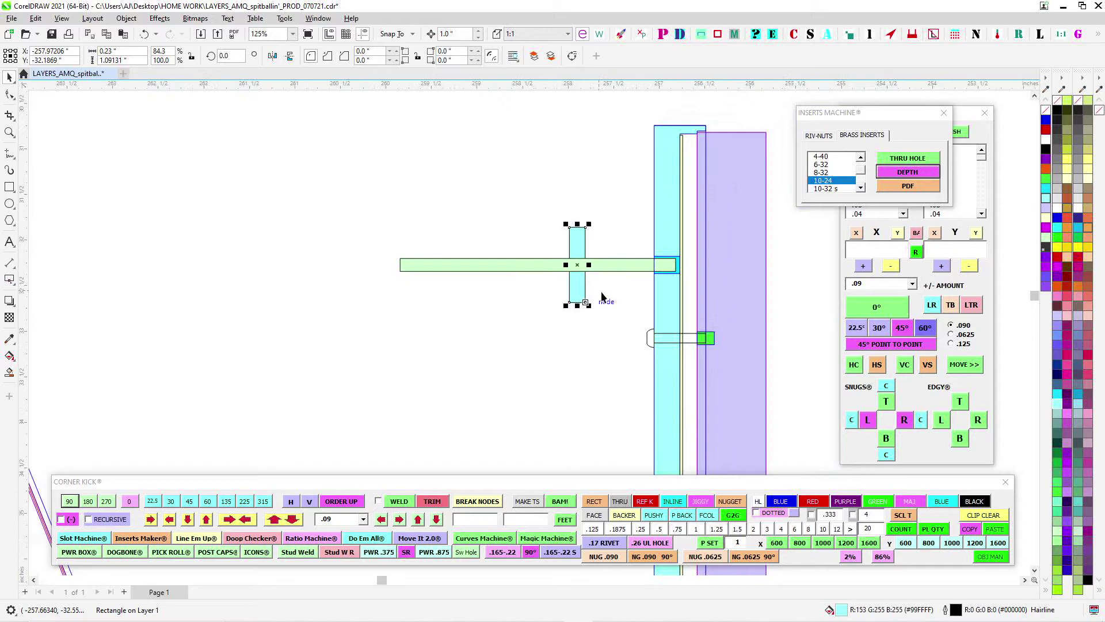
scroll(661, 201, up, 3)
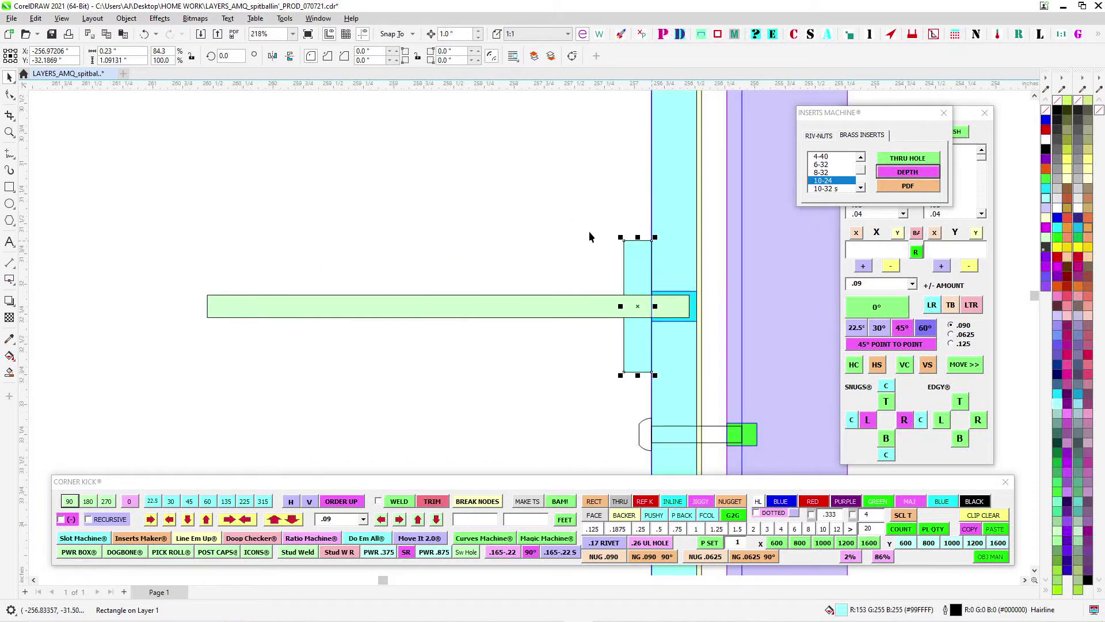
key(Right)
scroll(648, 192, down, 4)
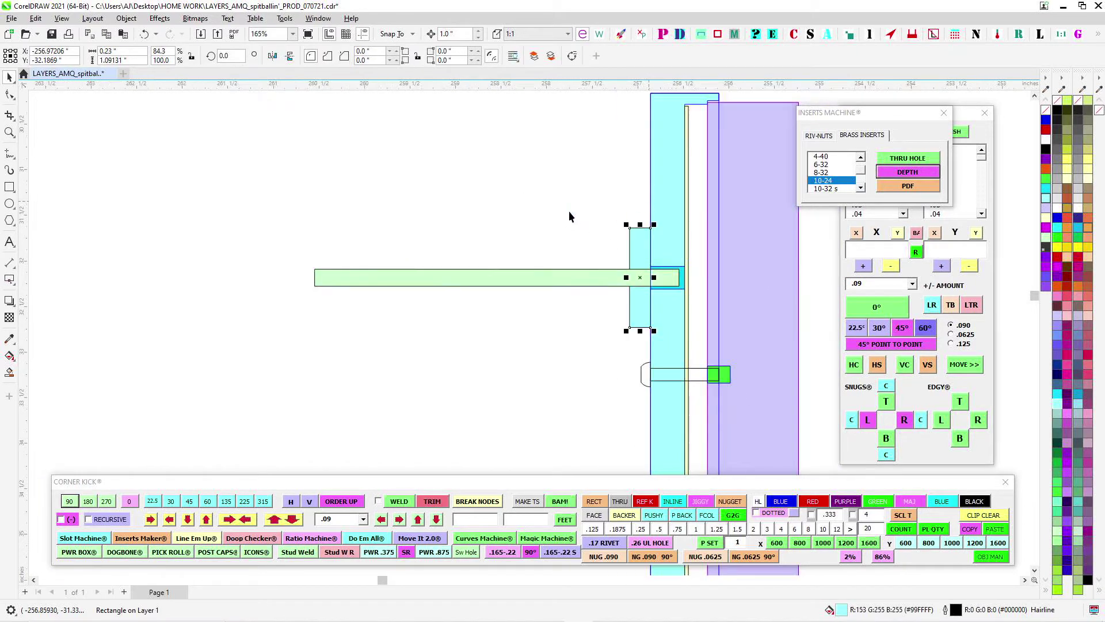
Clear the selection, offset the upper spacer from the backer by 1 inch again, and put it back against the backer
drag(541, 221, 353, 248)
scroll(428, 250, up, 3)
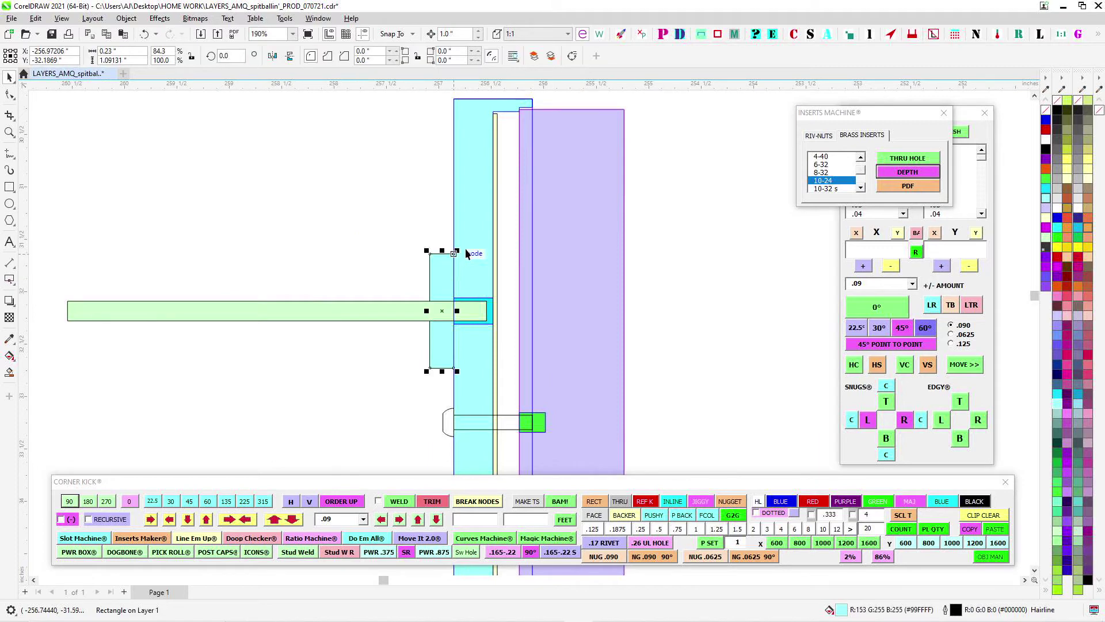
click(420, 203)
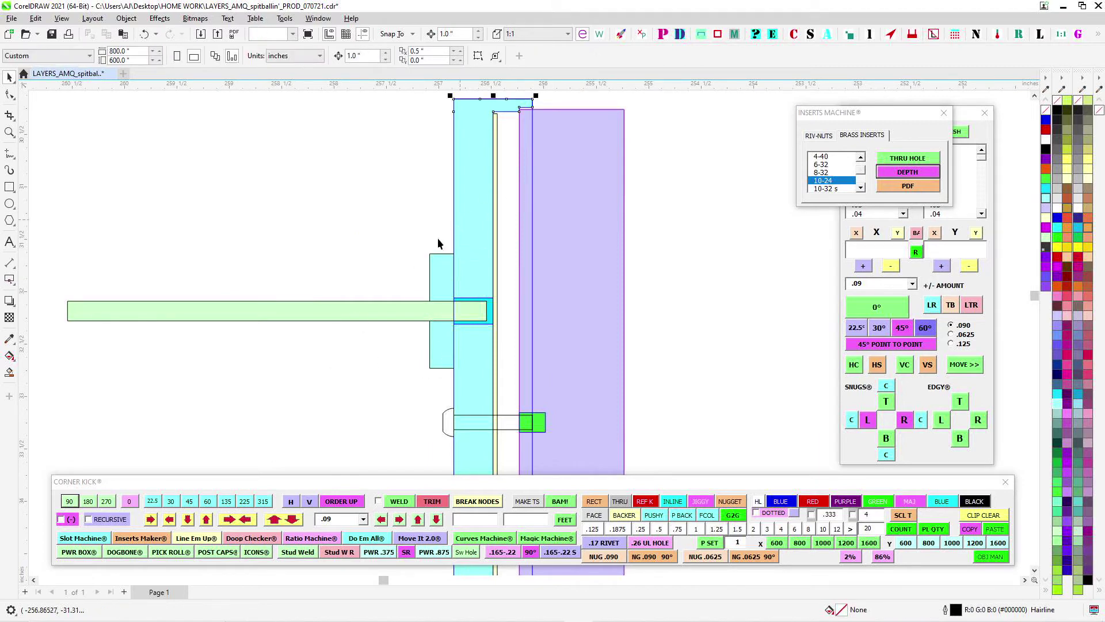
scroll(350, 229, down, 3)
click(394, 248)
key(Left)
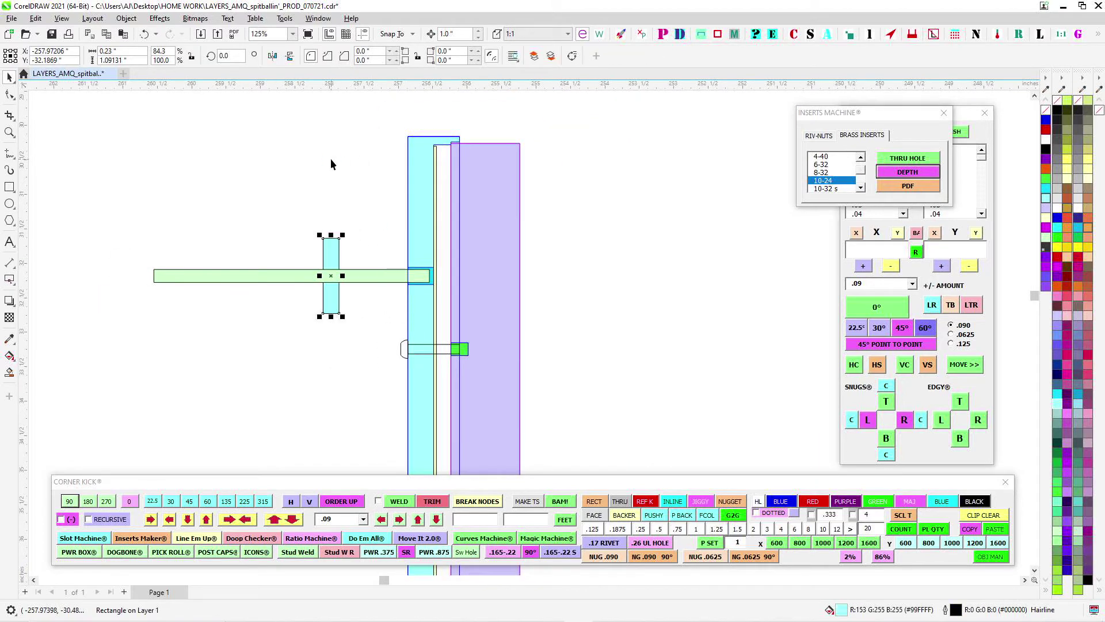
key(Right)
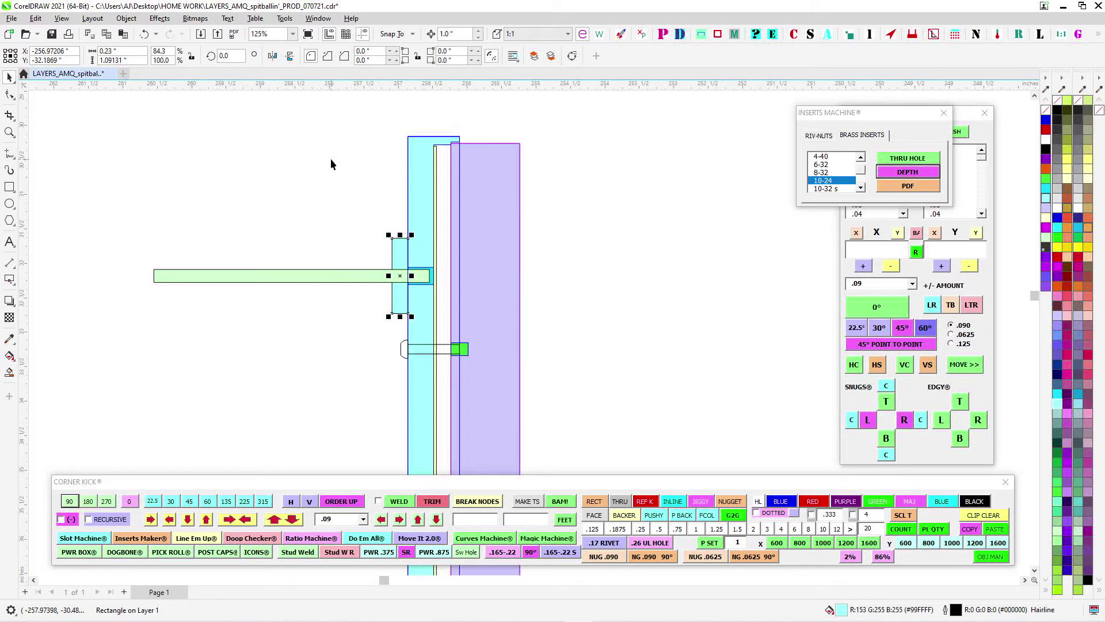
Select the 0.75-inch circle around the top blue mounting point in the front view, and shift it aside and back
scroll(463, 202, down, 4)
scroll(222, 218, up, 4)
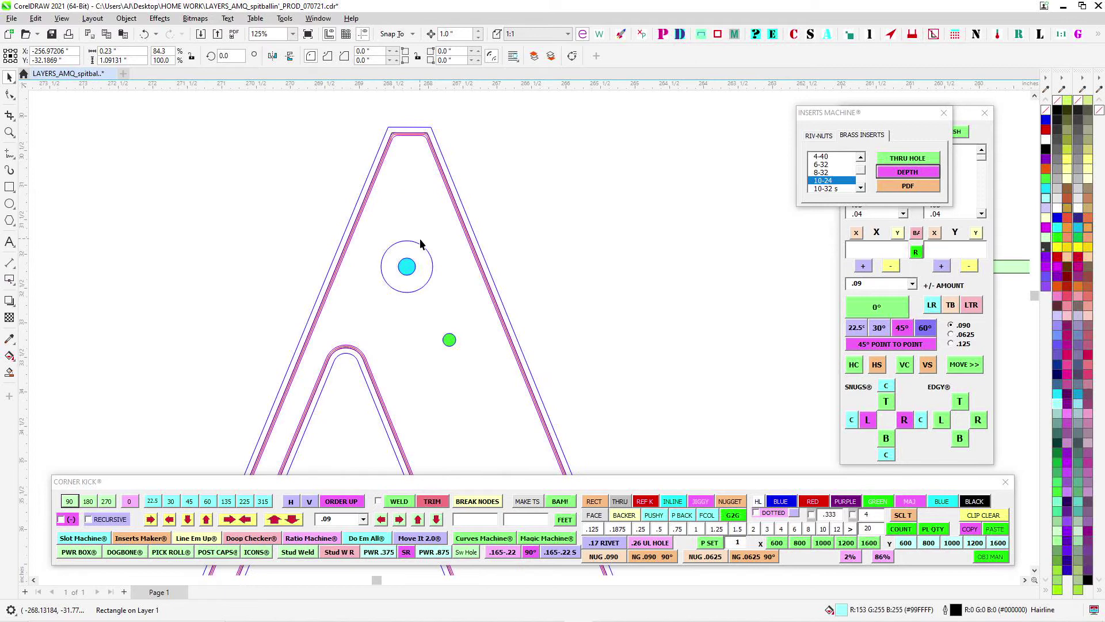
key(Tab)
scroll(478, 229, up, 3)
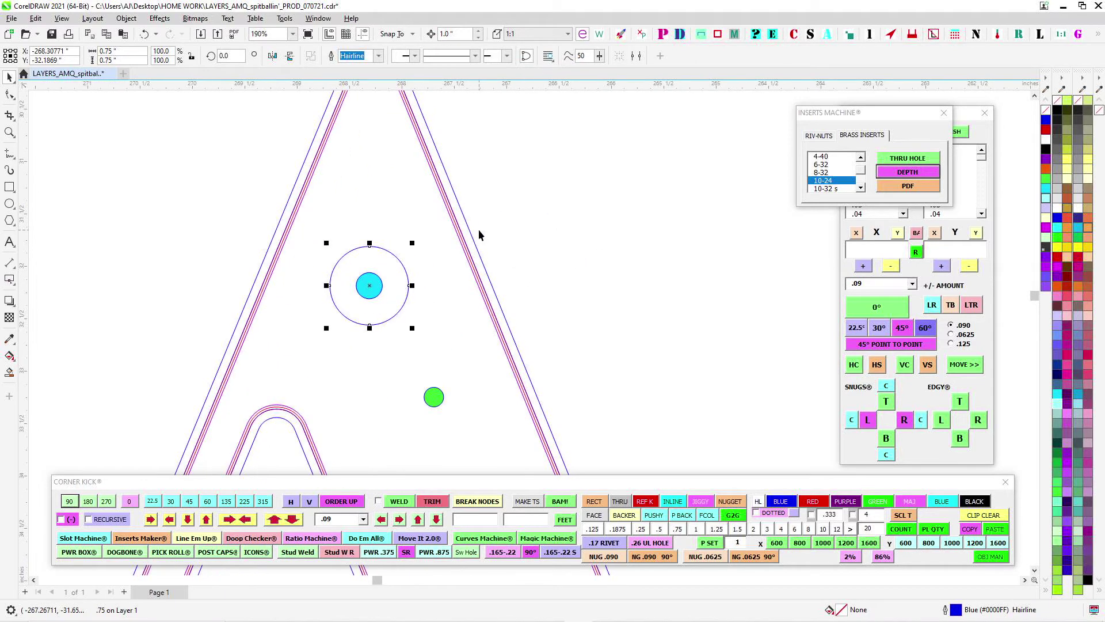
key(Left)
key(Right)
Examine the mounting point on the letter's right leg, selecting its outer circle and comparing it with the side section
scroll(495, 283, down, 3)
drag(615, 350, 481, 178)
scroll(509, 329, down, 1)
drag(510, 333, 527, 149)
scroll(552, 343, up, 2)
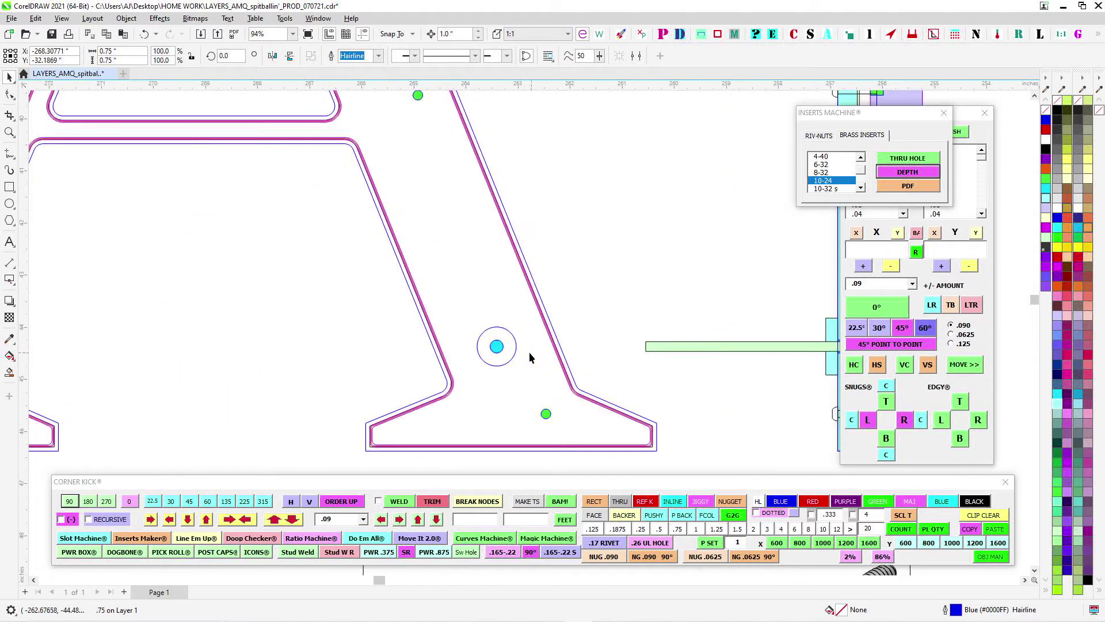
scroll(577, 249, down, 3)
drag(578, 250, 481, 244)
scroll(674, 248, up, 4)
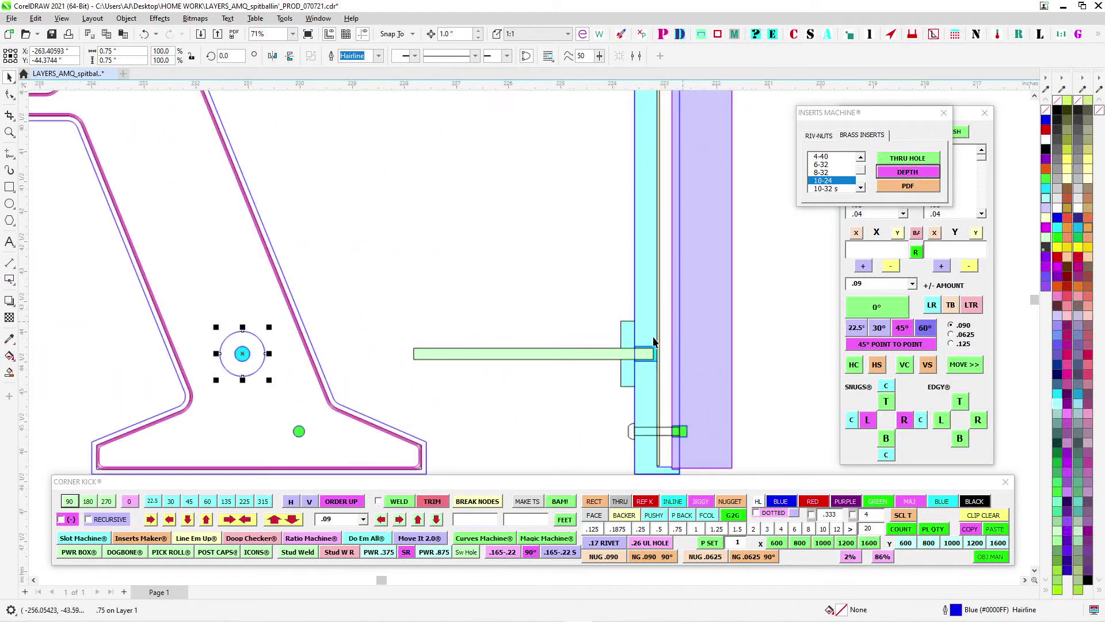
Inspect the lower cyan spacer and then the lower pale green stud in the side section, selecting each
click(623, 341)
scroll(451, 285, up, 2)
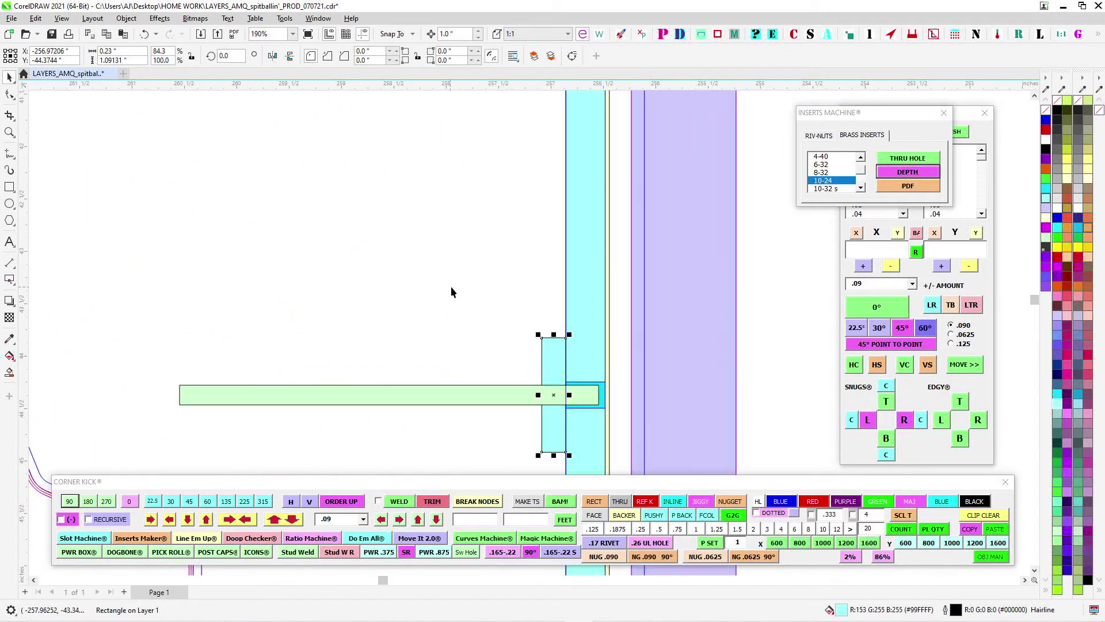
scroll(499, 289, down, 2)
scroll(391, 292, up, 1)
scroll(391, 287, down, 3)
click(589, 322)
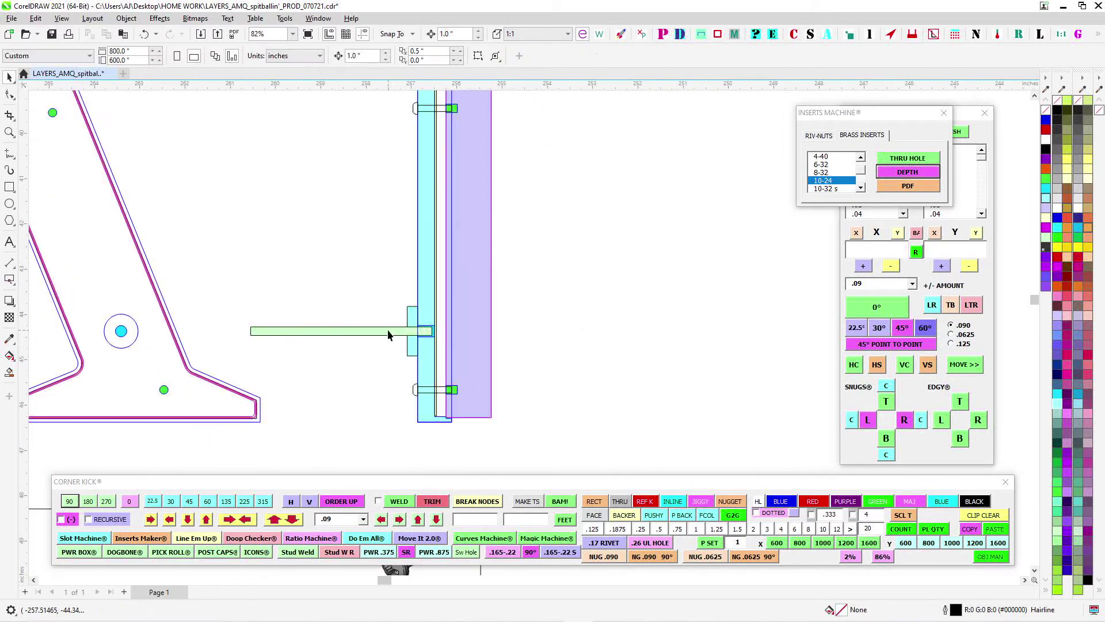
click(388, 332)
drag(549, 331, 596, 291)
Select the thin yellow 0.04-inch layer between the backer and the purple face to inspect it in the side section
scroll(595, 230, up, 5)
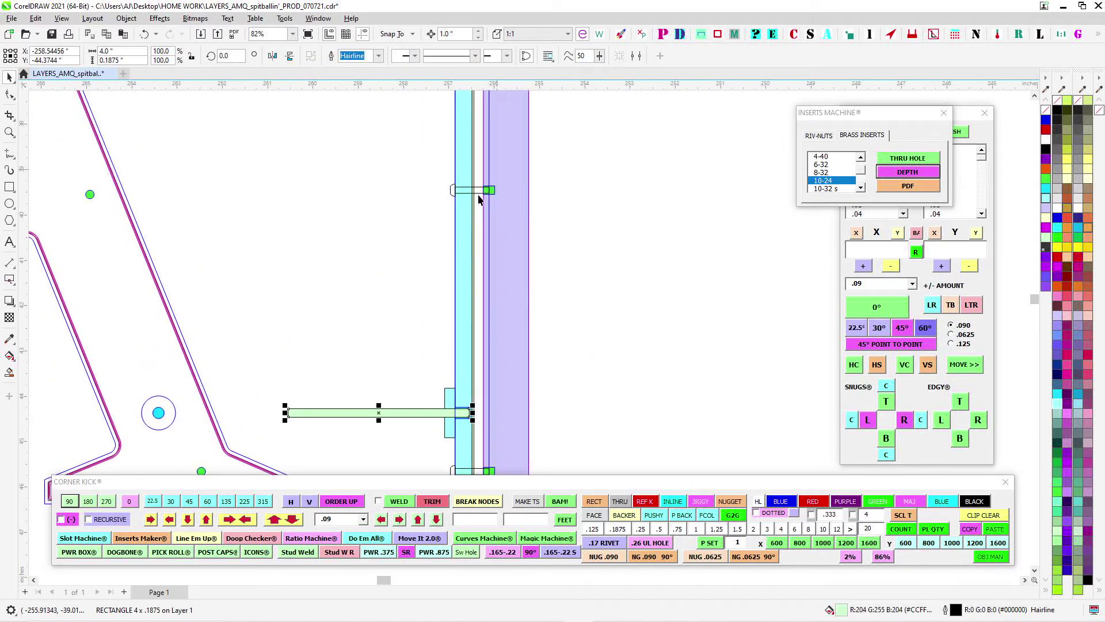
scroll(449, 213, down, 3)
scroll(422, 220, up, 3)
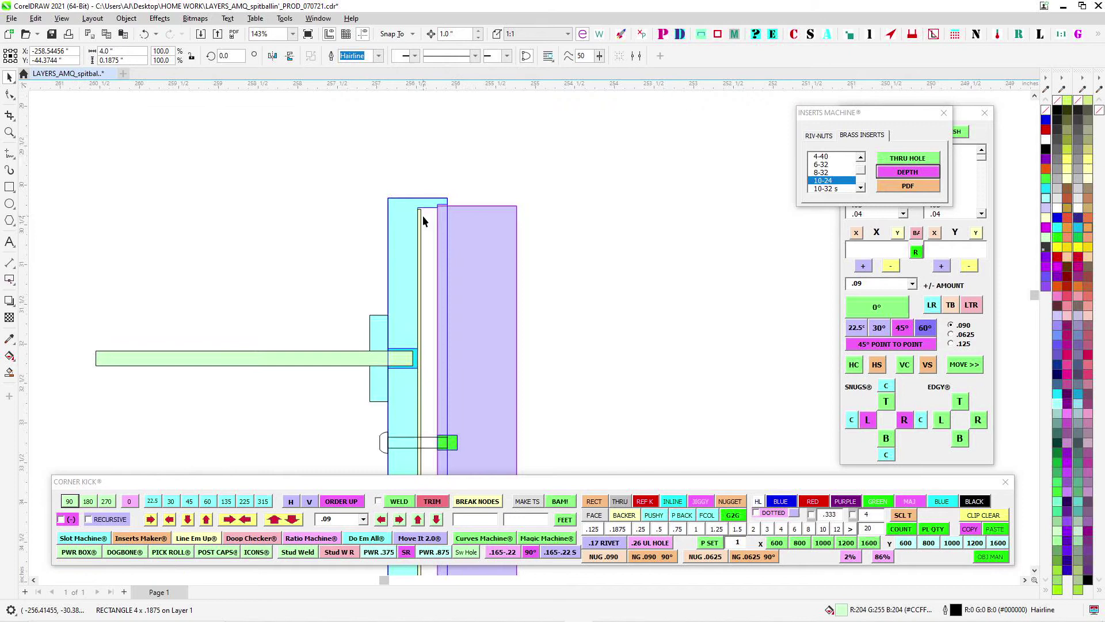
scroll(474, 107, down, 3)
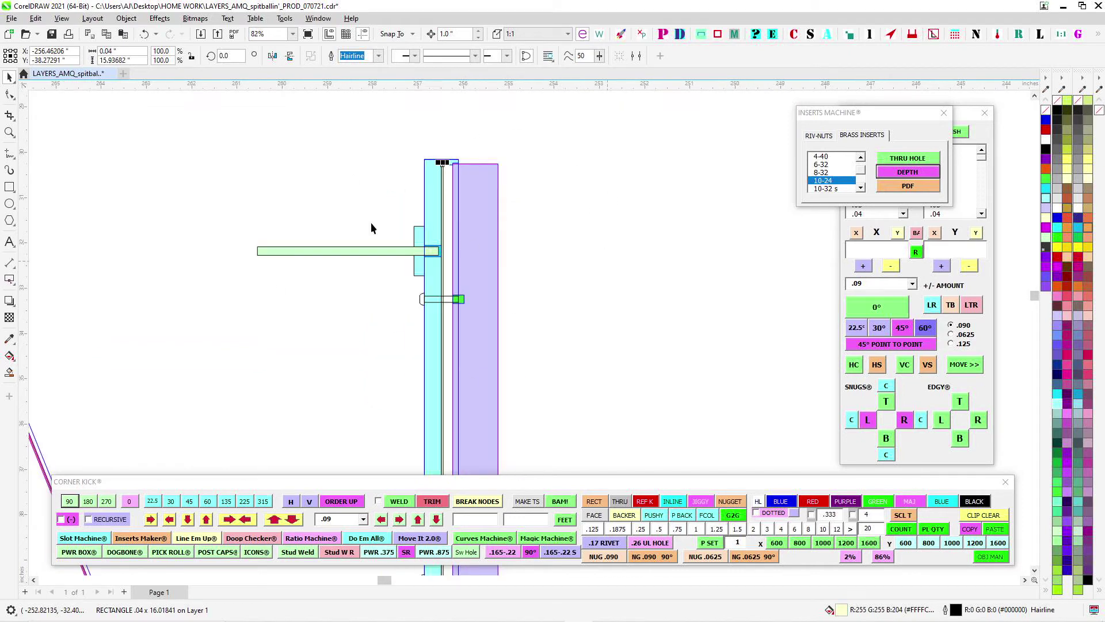
Select the upper blue 10-24 brass insert, move it out of the backer, and return it to its pocket
scroll(371, 228, up, 3)
scroll(490, 286, up, 2)
drag(387, 239, 528, 312)
key(Left)
key(Right)
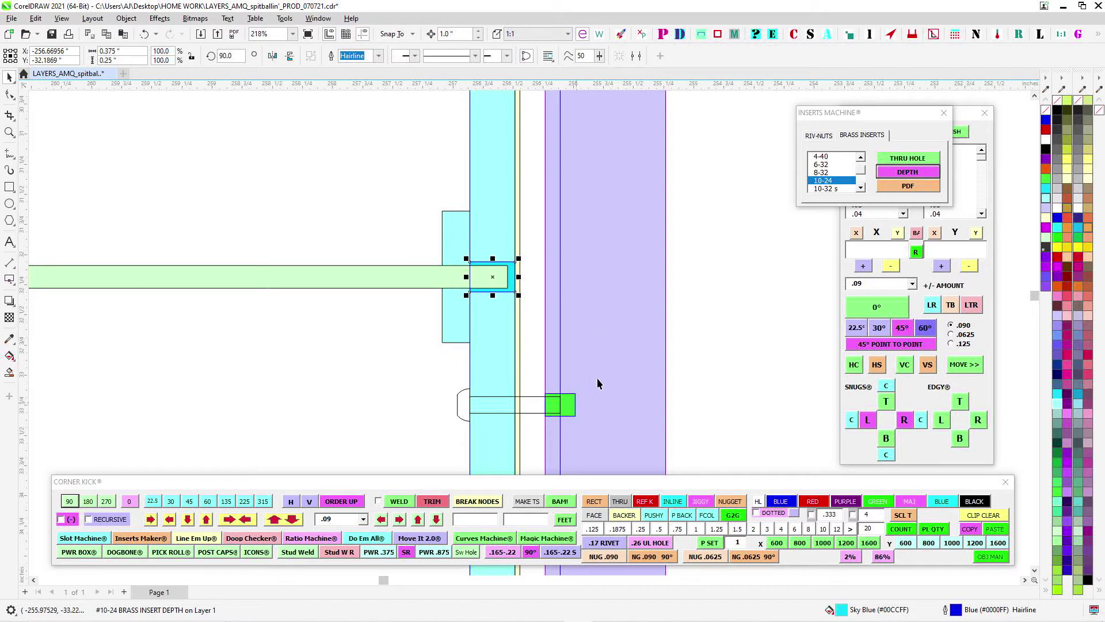
Slide the purple face group away from the backer, return it to the assembly, and clear the selection
click(595, 403)
key(Right)
key(Left)
scroll(523, 285, down, 2)
drag(709, 302, 582, 265)
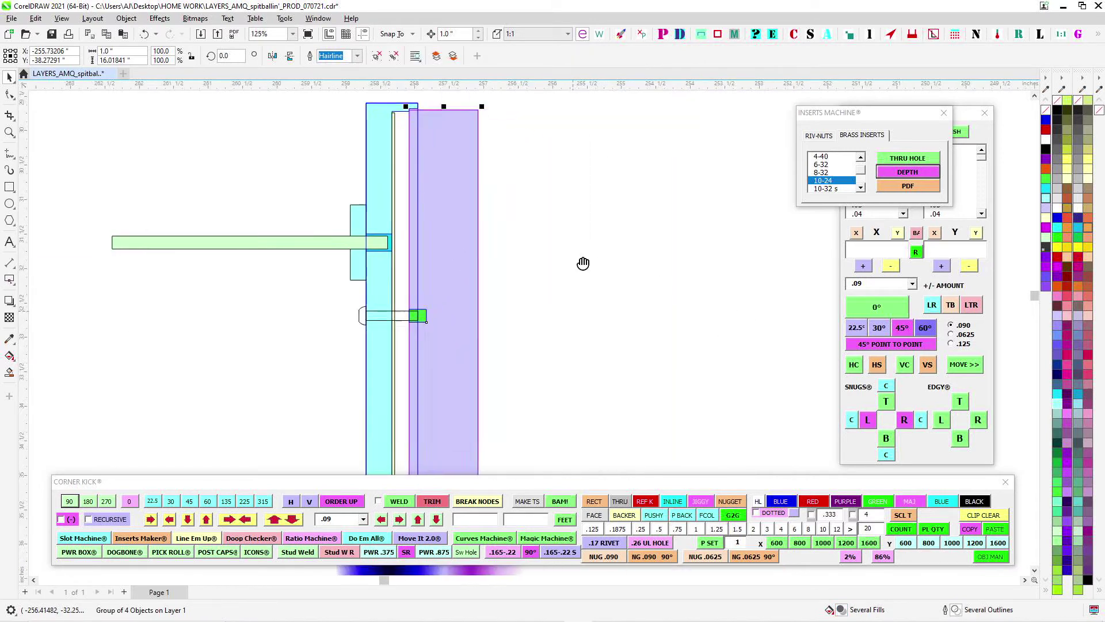
scroll(481, 272, down, 5)
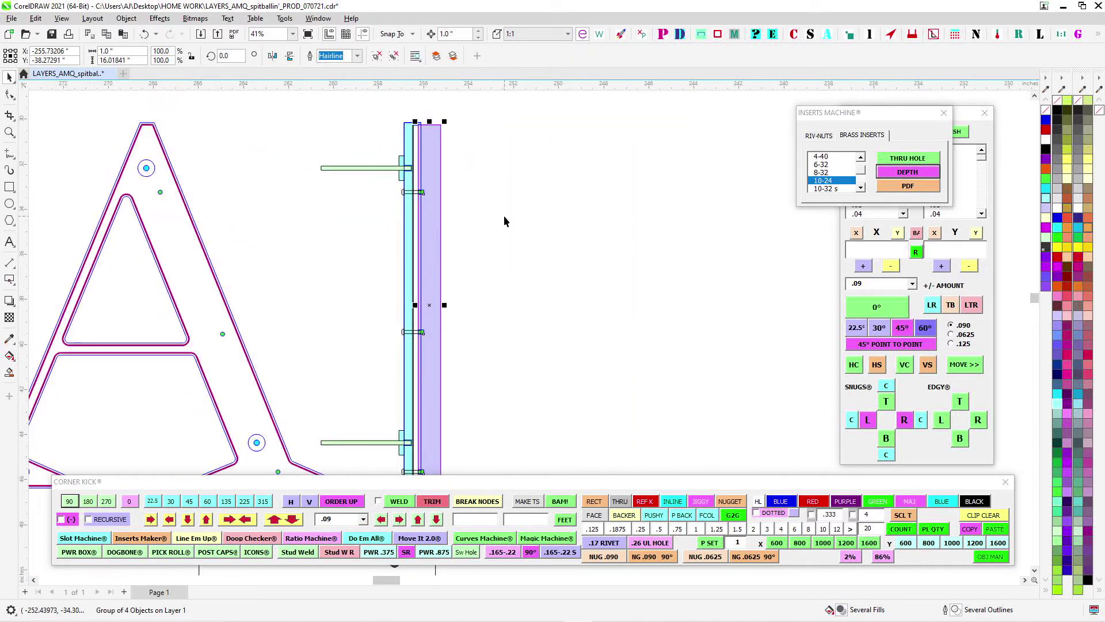
click(558, 218)
Examine the green insert and blue mounting point positions down the front view against the side section
scroll(430, 158, up, 2)
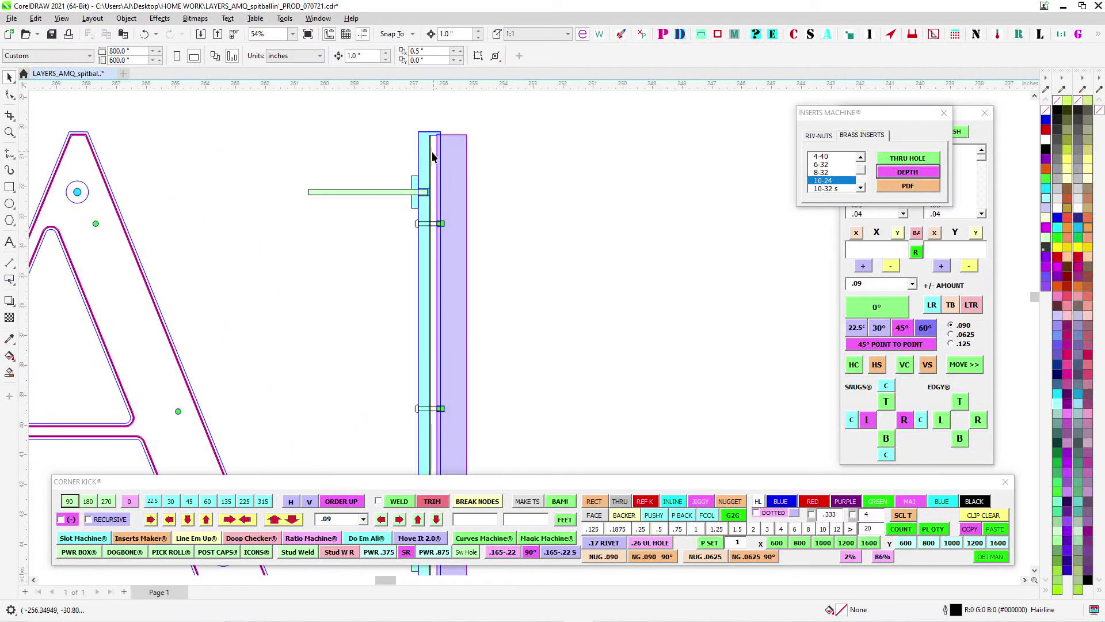
drag(422, 156, 641, 152)
scroll(349, 214, up, 2)
drag(312, 217, 401, 166)
scroll(398, 173, down, 1)
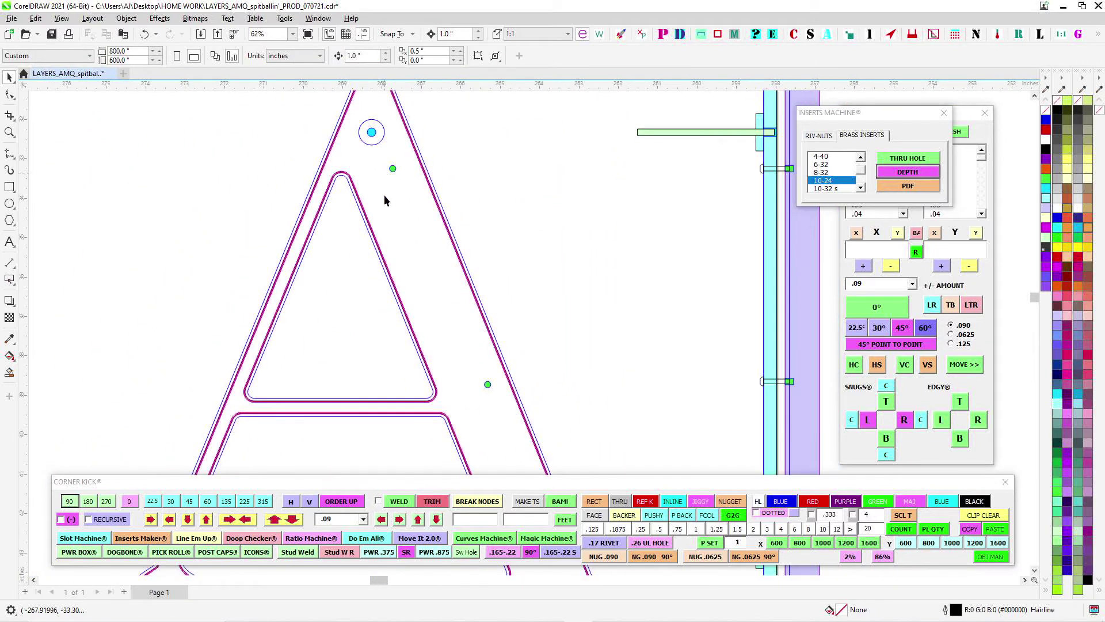
drag(394, 272, 395, 207)
scroll(403, 209, down, 1)
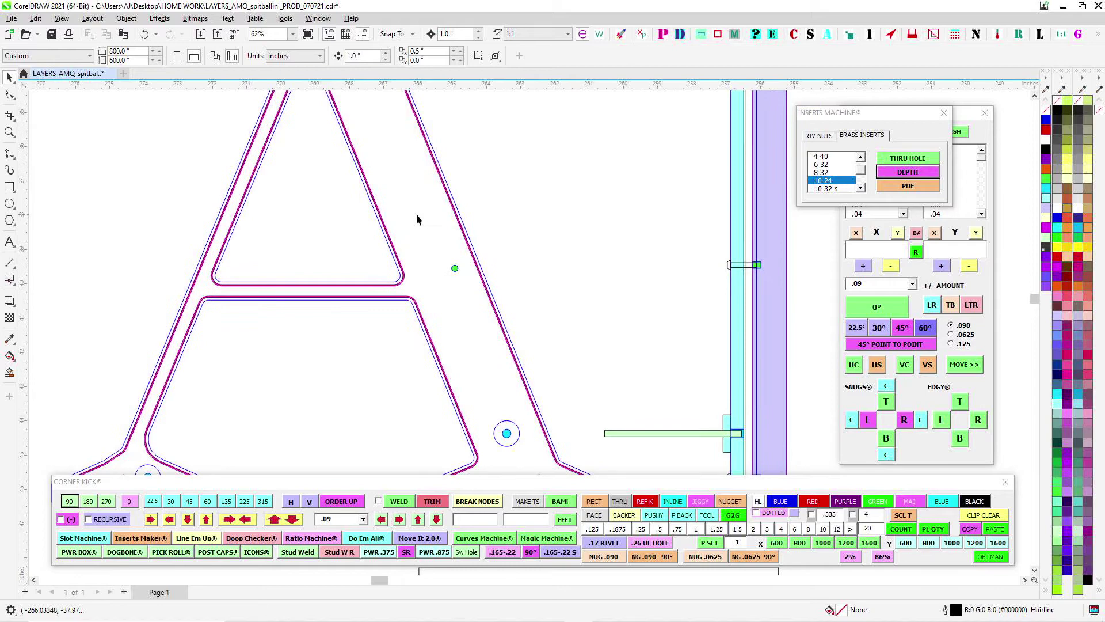
View the complete letter A front view and side section together with the separate pale yellow letter A
scroll(487, 297, down, 1)
scroll(487, 297, down, 1)
drag(551, 269, 365, 272)
scroll(365, 272, down, 1)
drag(465, 303, 370, 315)
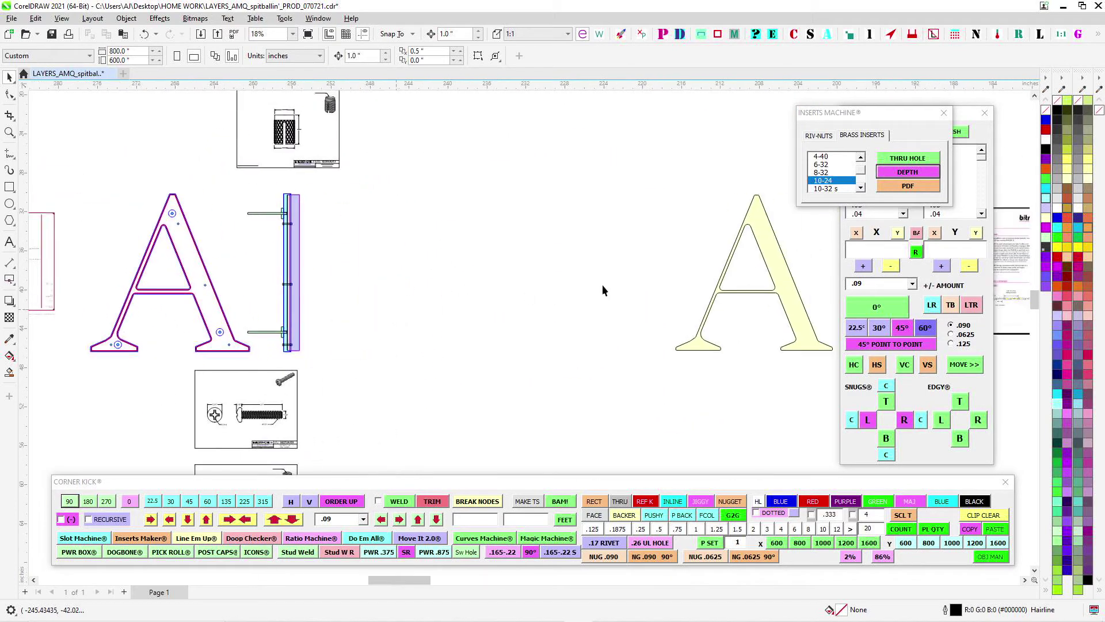
Examine the features and the models and dimension drawing on the Bitro TRACER FT2314X LED spec sheet
scroll(333, 263, up, 3)
scroll(310, 195, down, 2)
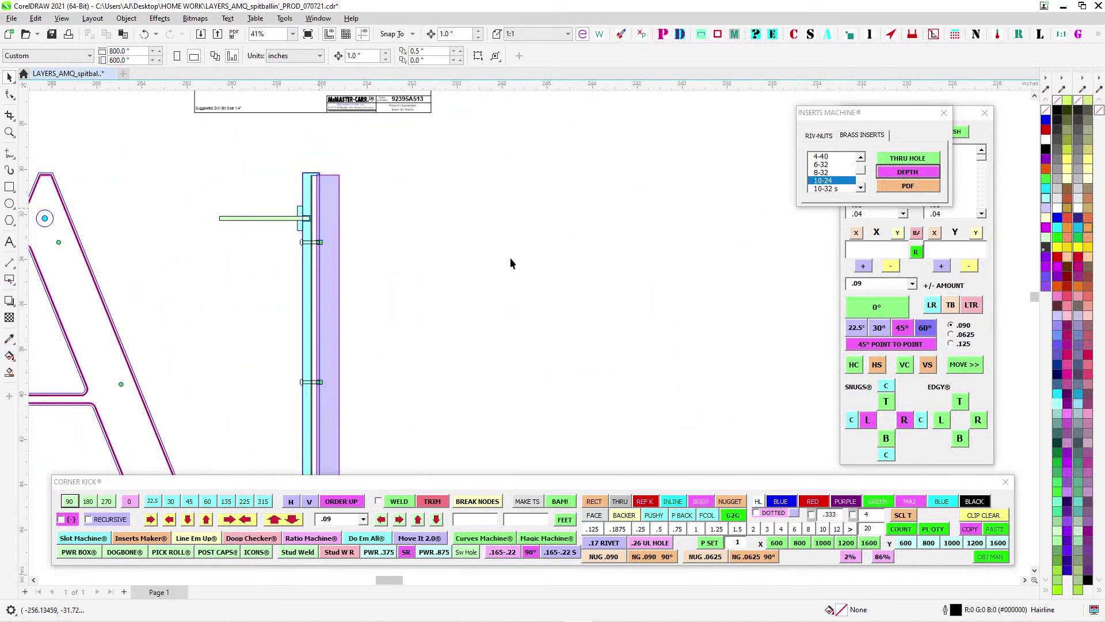
scroll(410, 266, right, 3)
scroll(410, 260, down, 1)
drag(697, 240, 451, 243)
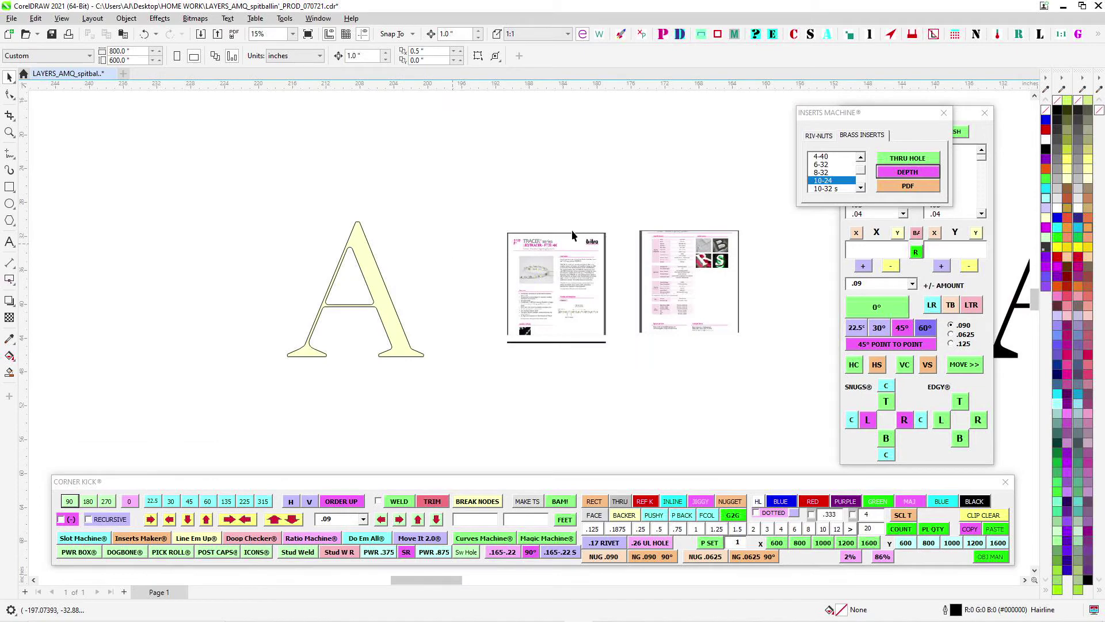
scroll(537, 225, up, 1)
scroll(541, 212, up, 4)
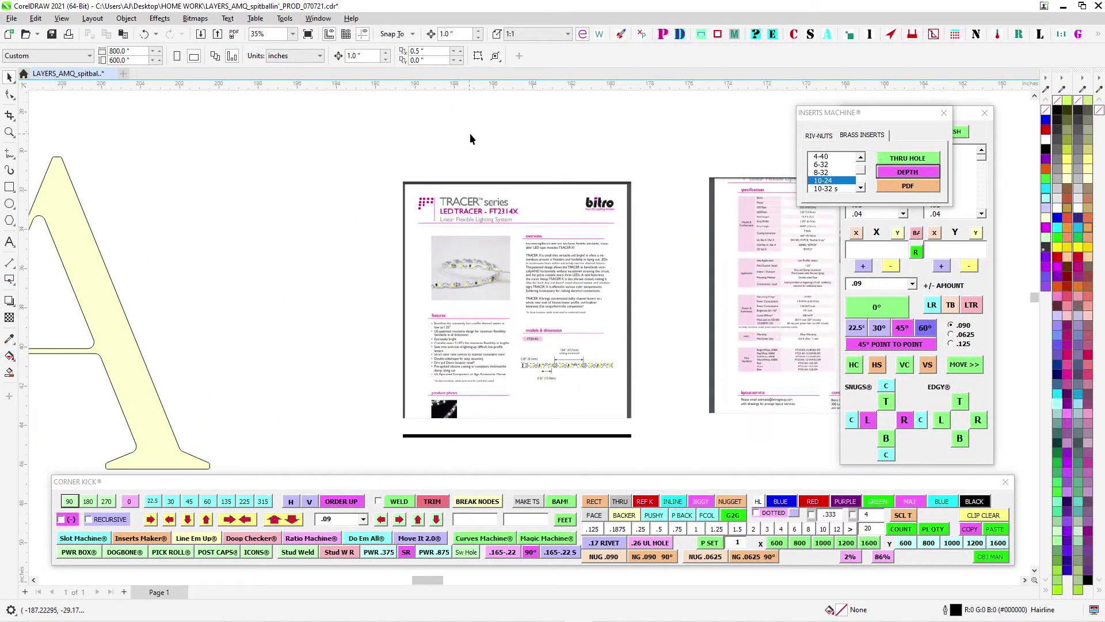
drag(488, 344, 364, 271)
scroll(365, 271, up, 1)
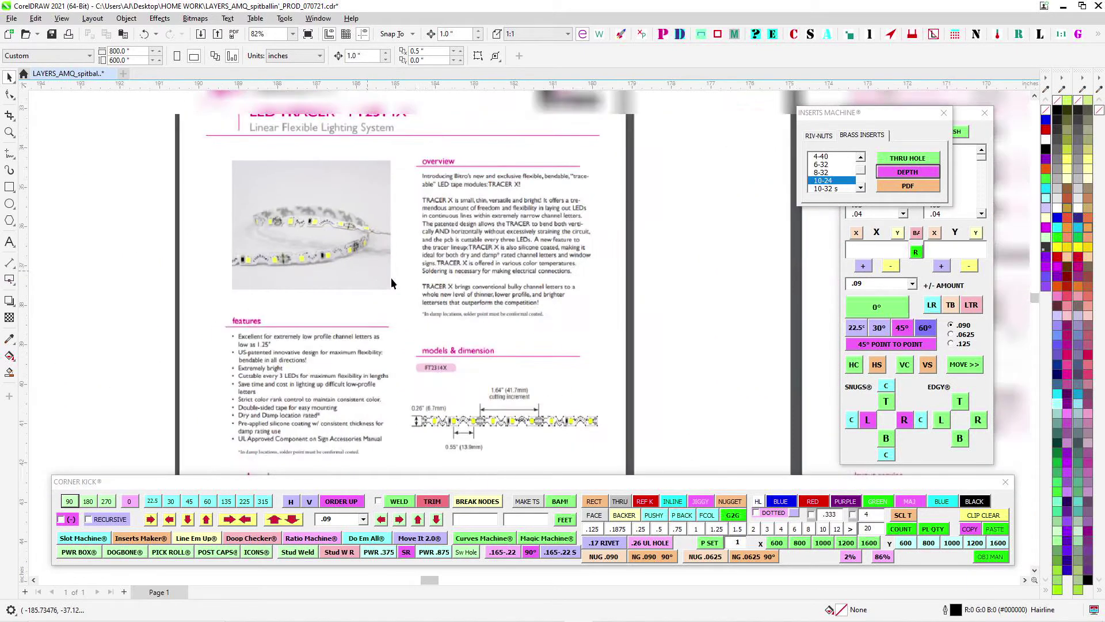
scroll(383, 285, down, 2)
scroll(371, 352, up, 3)
scroll(469, 369, down, 4)
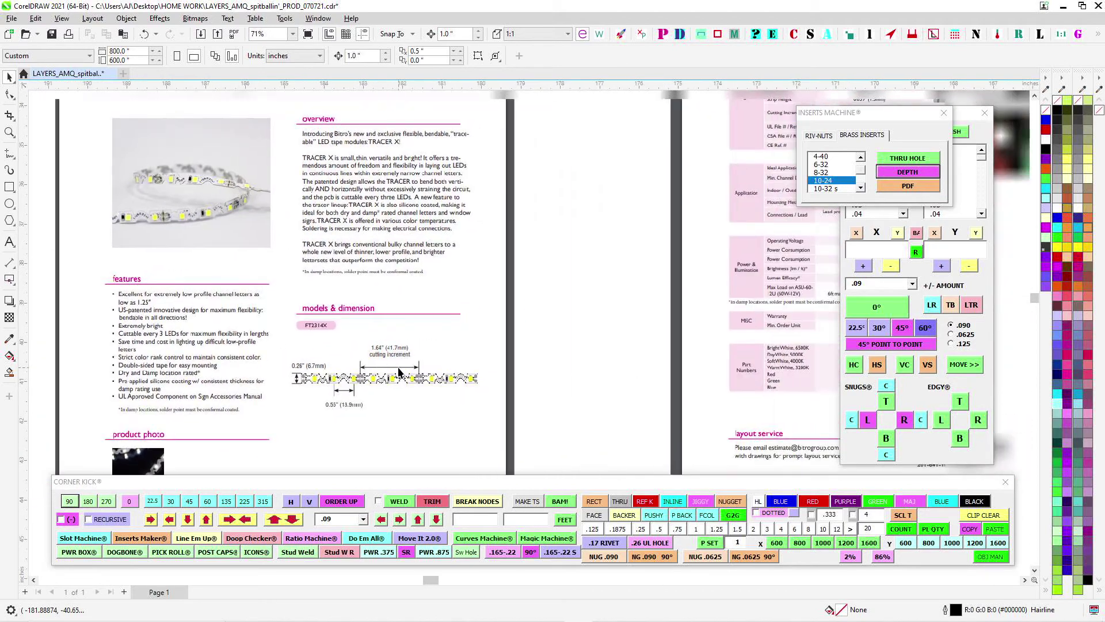
Select the separate pale yellow letter A and move it 60 inches left so it sits inside the letter A's front view
scroll(466, 365, left, 6)
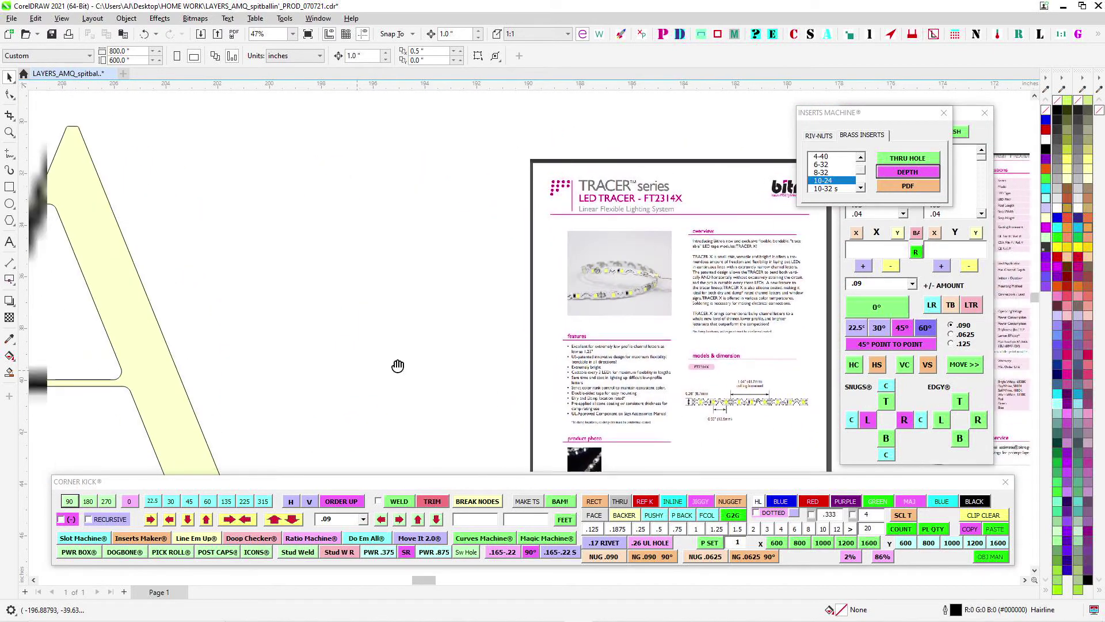
scroll(581, 270, down, 3)
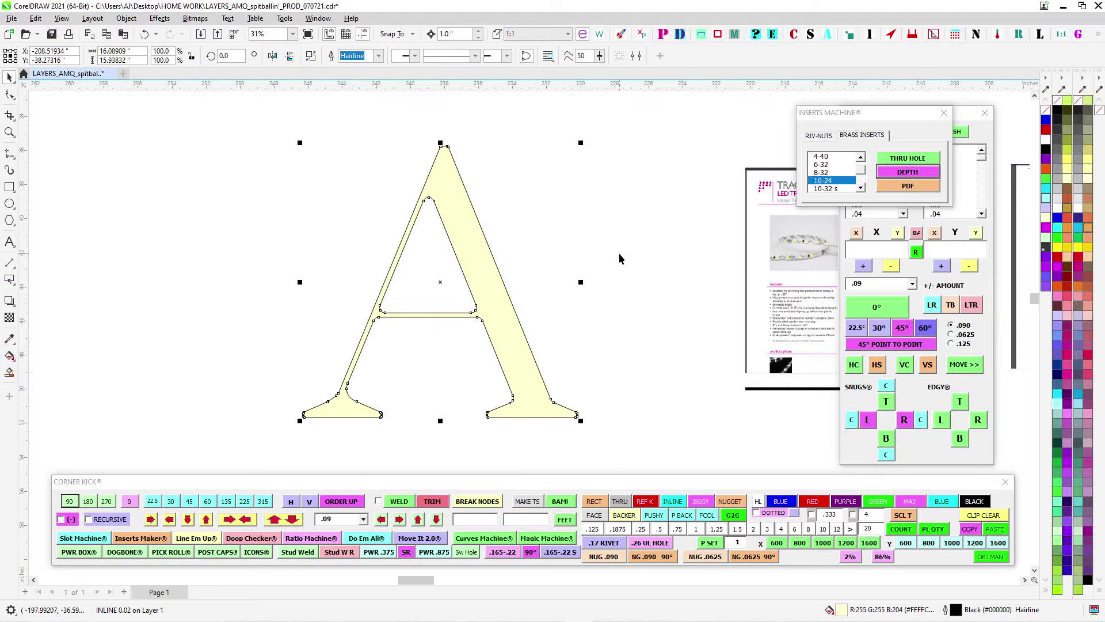
scroll(522, 297, up, 2)
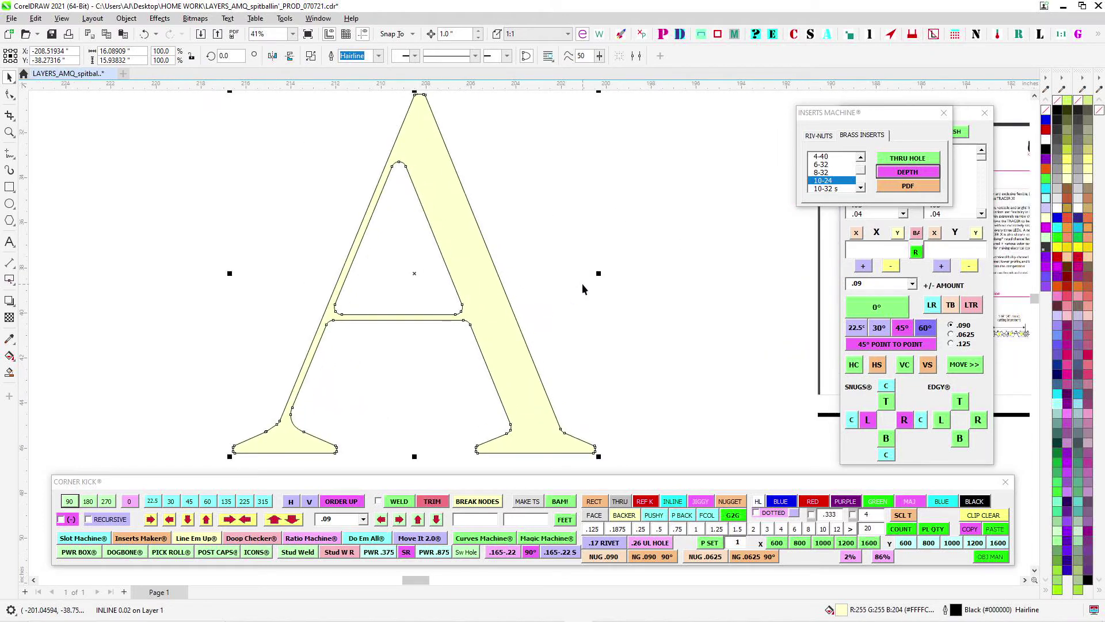
click(583, 284)
click(494, 298)
scroll(496, 298, down, 3)
scroll(547, 324, down, 1)
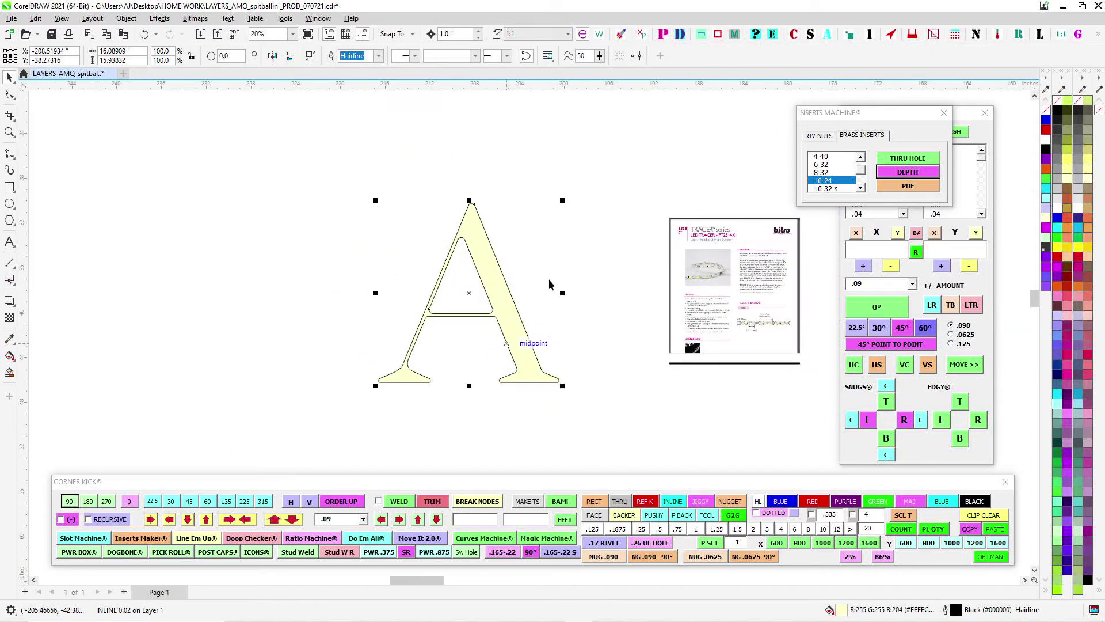
drag(550, 278, 741, 282)
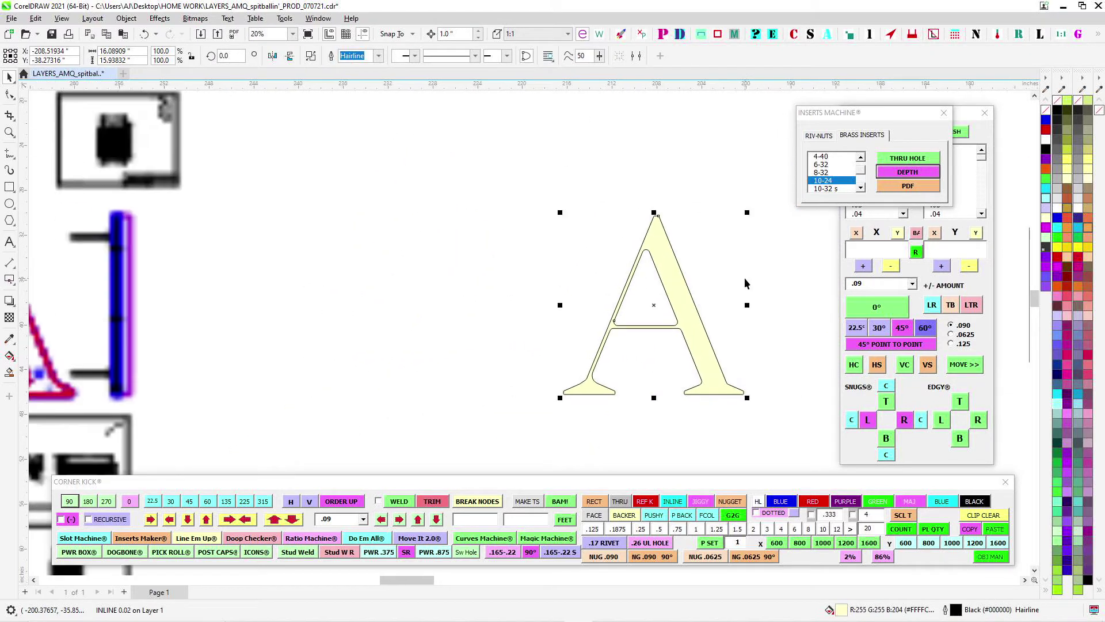
click(671, 268)
scroll(749, 236, down, 2)
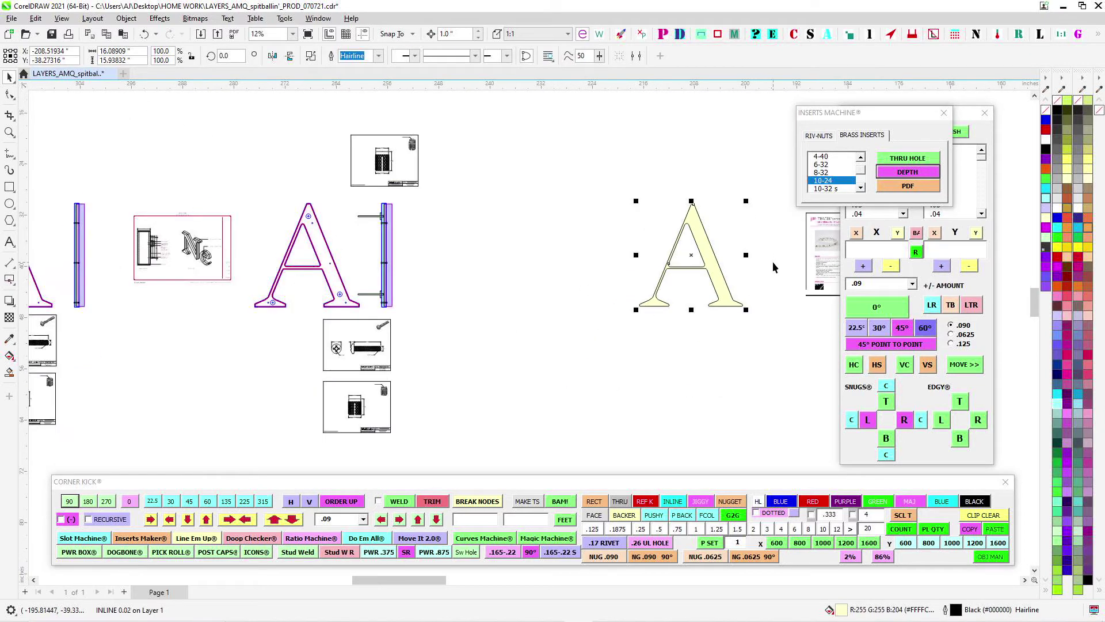
key(Left)
key(Left)
key(Left)
key(Left)
key(Left)
key(Left)
key(Left)
key(Left)
key(Left)
key(Left)
key(Left)
key(Left)
key(Left)
key(Left)
key(Left)
key(Left)
key(Left)
key(Left)
key(Left)
key(Left)
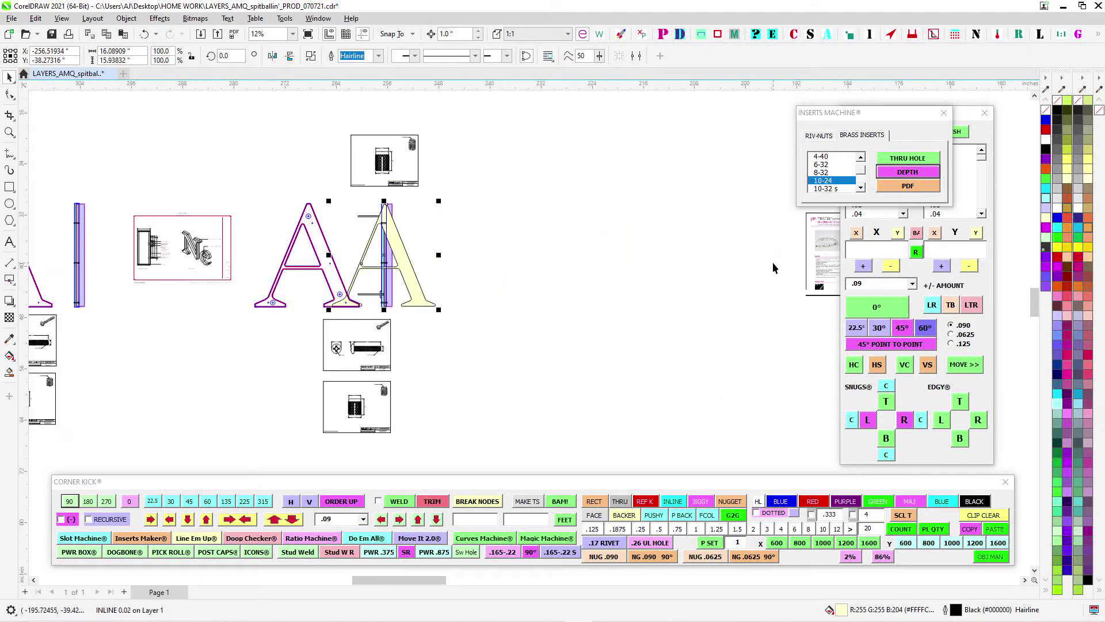
click(774, 268)
Examine the pale yellow layer around the front view's insert and mounting points and its edge at the lower end of the side section
scroll(320, 216, up, 6)
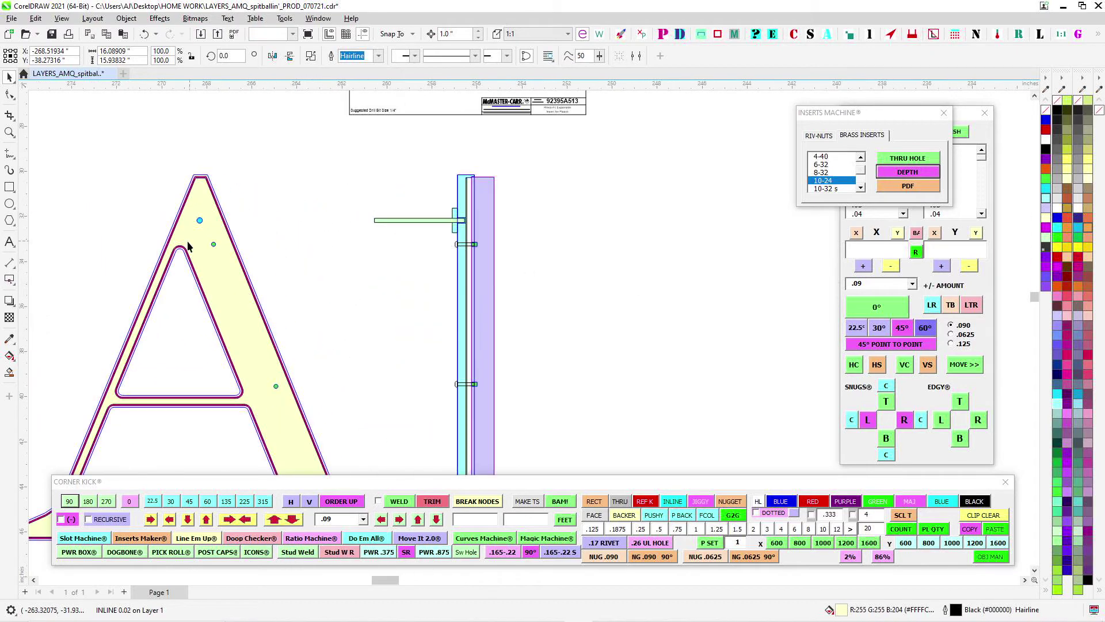
click(205, 214)
scroll(214, 126, up, 1)
drag(216, 128, 332, 160)
scroll(366, 180, down, 1)
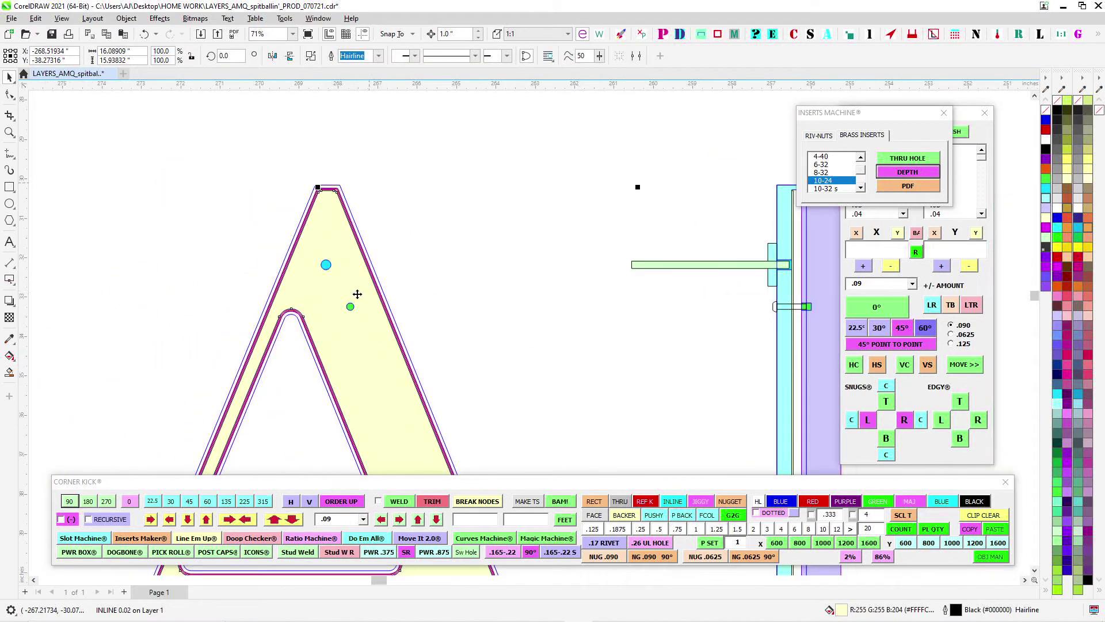
drag(379, 403, 406, 235)
drag(597, 288, 330, 140)
drag(572, 452, 513, 215)
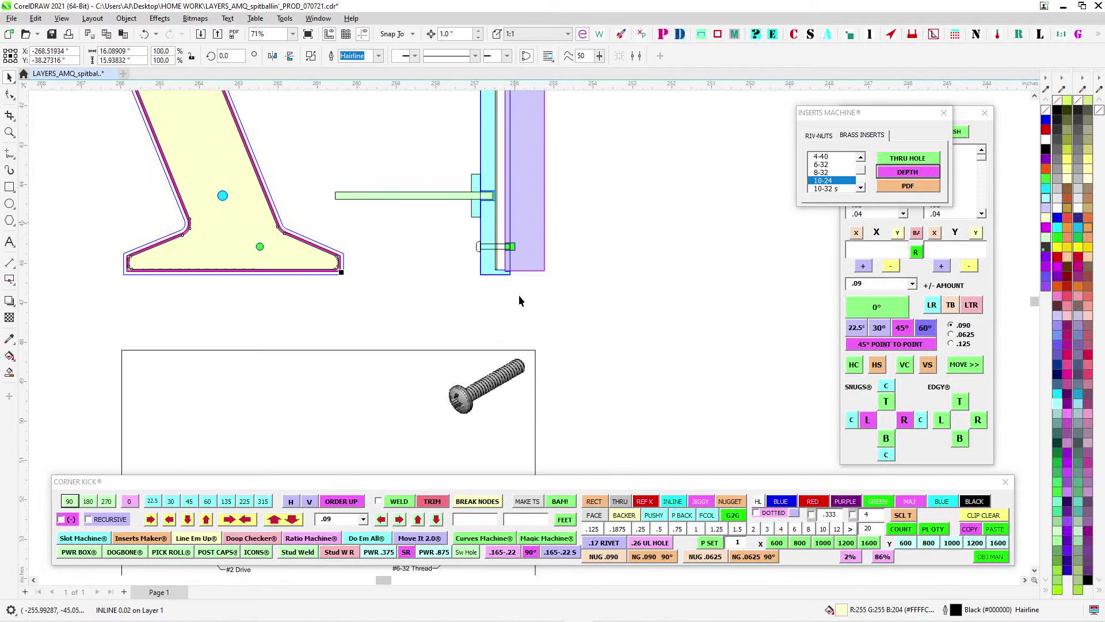
scroll(510, 280, up, 3)
scroll(465, 245, up, 2)
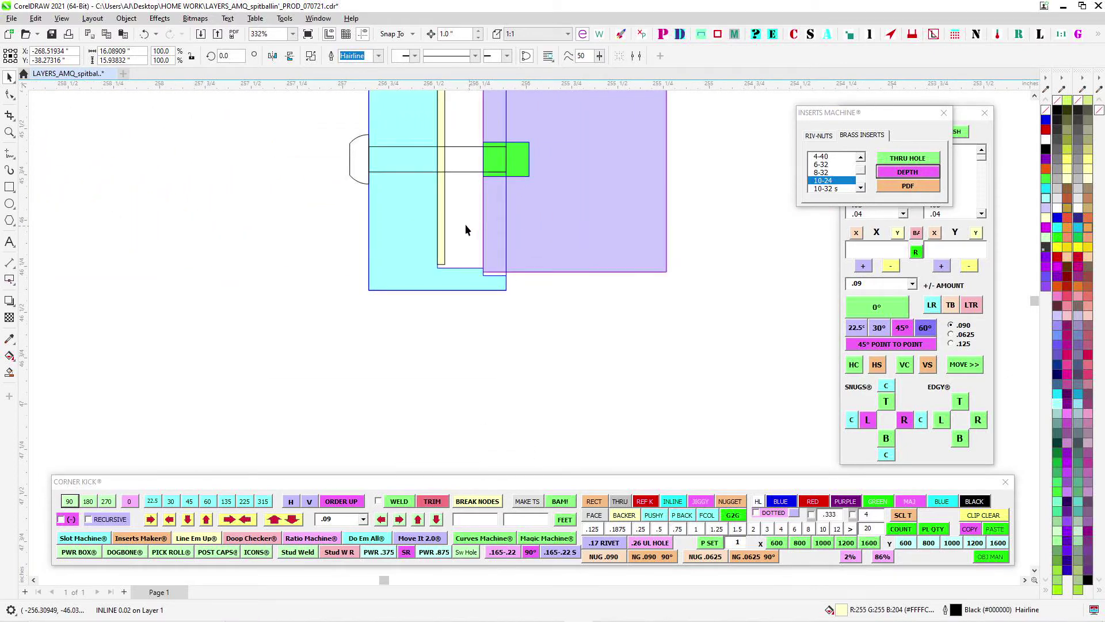
Inspect how the pale yellow layer fits inside the outline along the front view's thin left leg and foot
scroll(546, 299, down, 2)
drag(111, 257, 599, 326)
drag(230, 190, 622, 334)
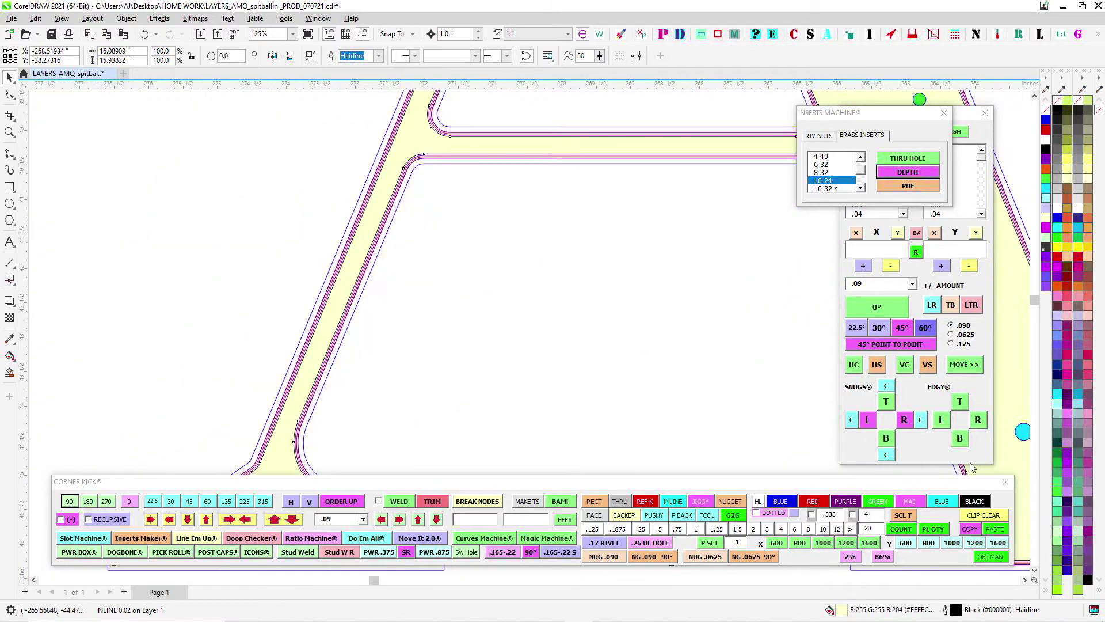
scroll(312, 288, up, 1)
scroll(465, 326, down, 1)
drag(464, 326, 585, 267)
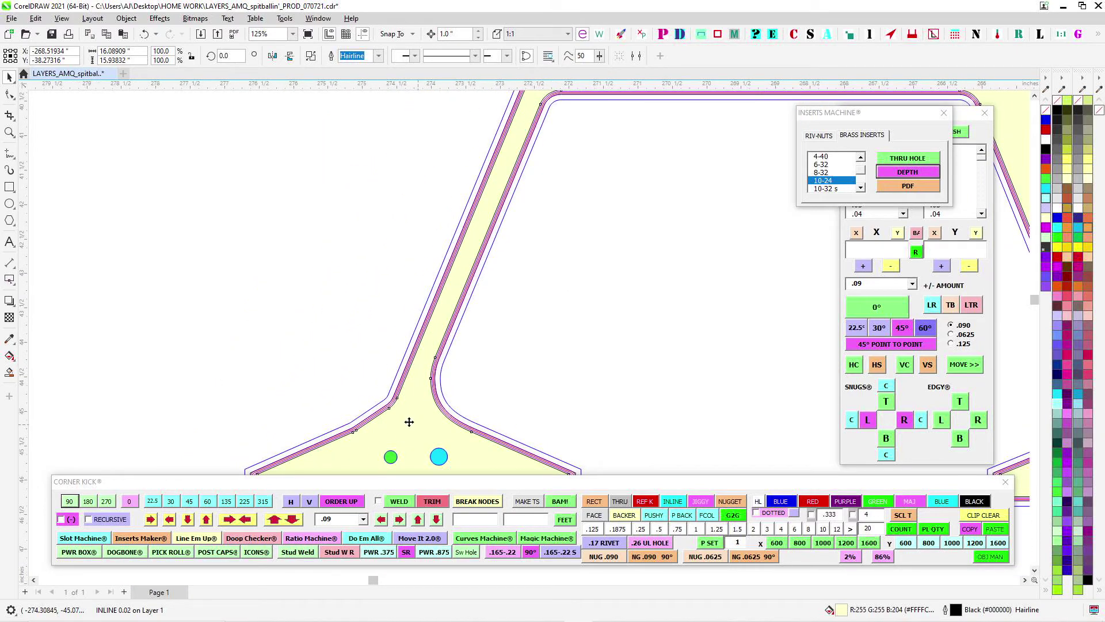
Move the pale yellow letter A 48 inches right, out of the front view and clear of the side section
scroll(409, 422, down, 3)
scroll(382, 243, down, 3)
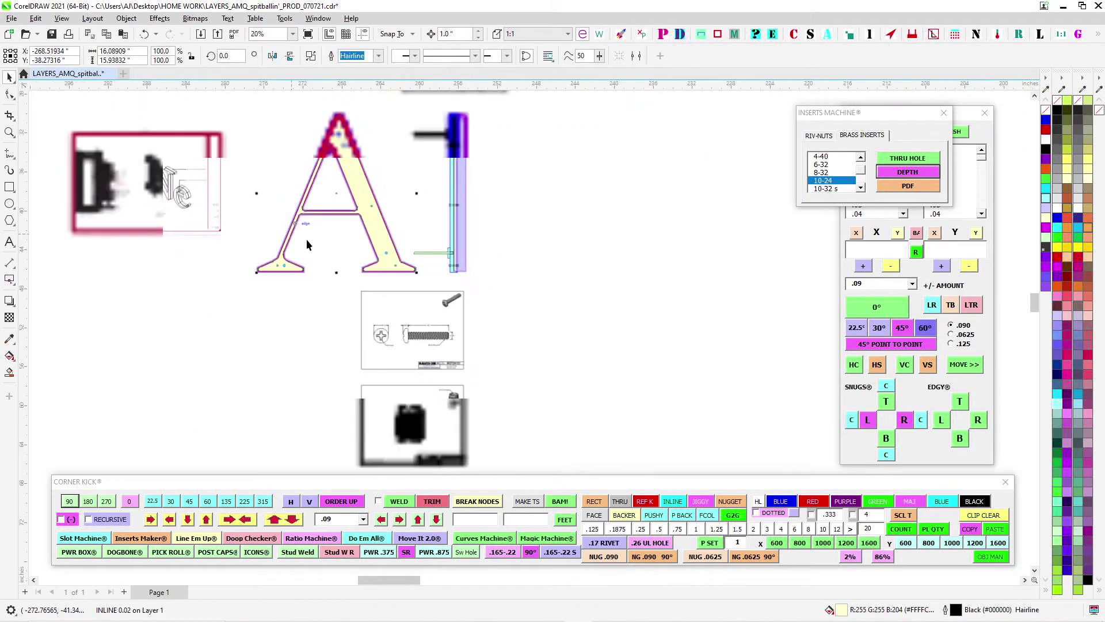
key(shift+Right)
key(shift+Right)
key(shift+Right)
key(shift+Right)
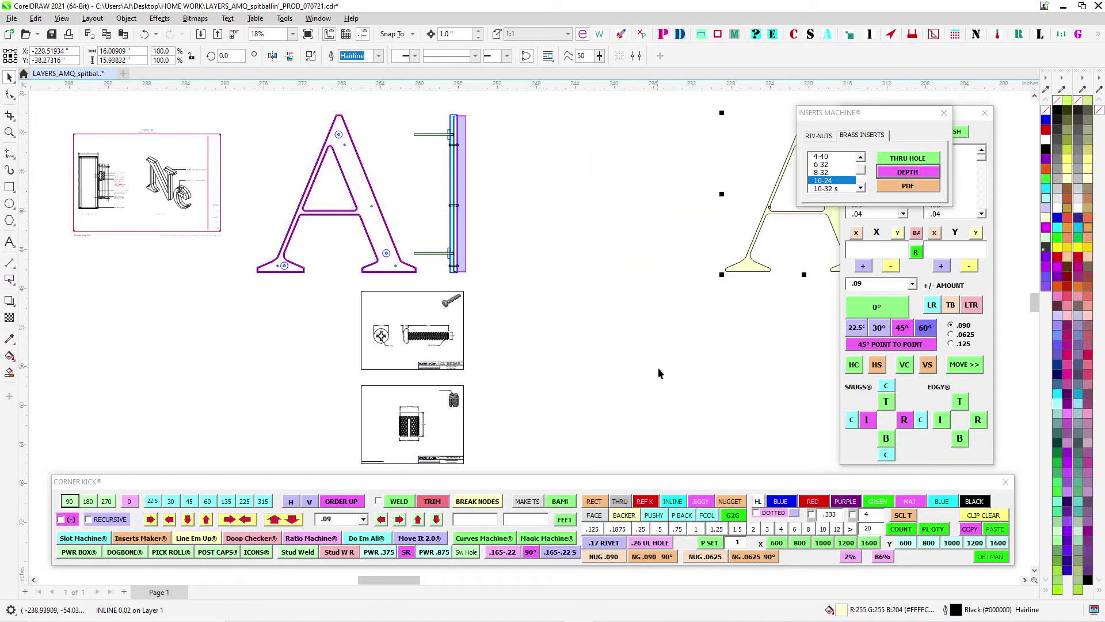
Compare the front view's left foot and mounting points with the separate pale yellow letter A, and clear the selection
scroll(506, 382, up, 1)
scroll(209, 267, up, 2)
scroll(180, 332, up, 2)
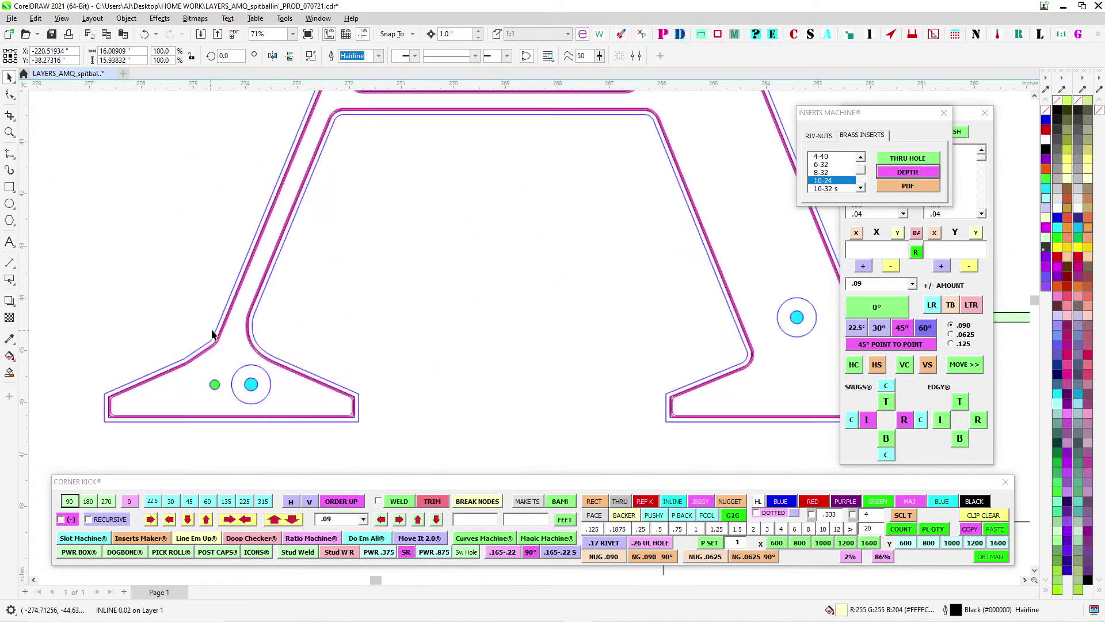
scroll(228, 340, down, 2)
drag(639, 317, 79, 308)
scroll(144, 309, down, 1)
drag(462, 340, 216, 345)
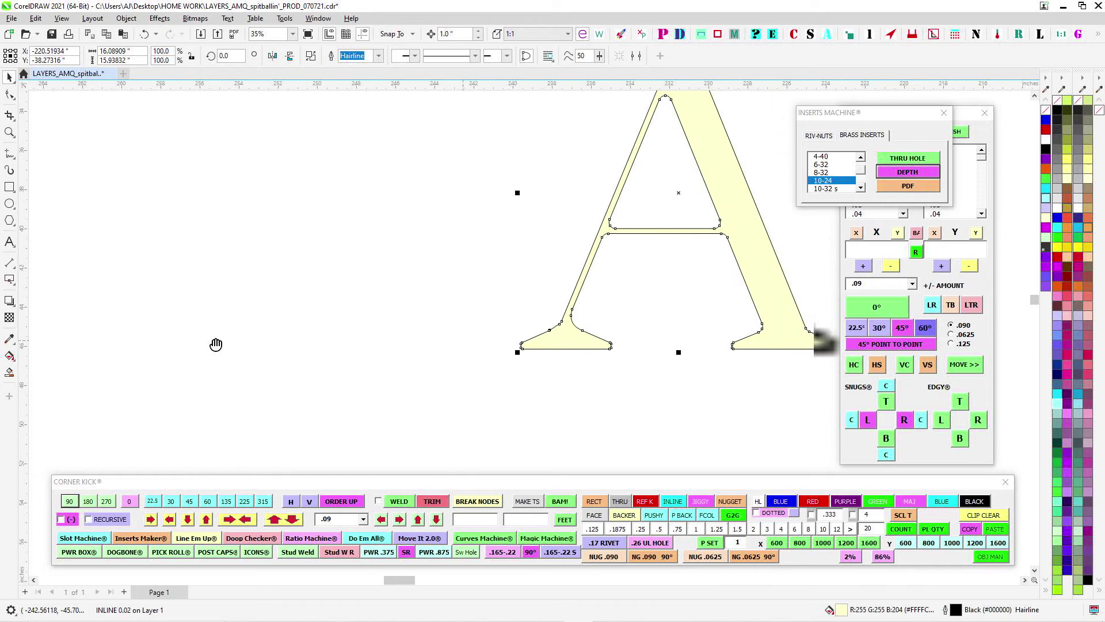
scroll(216, 344, right, 2)
scroll(572, 295, up, 1)
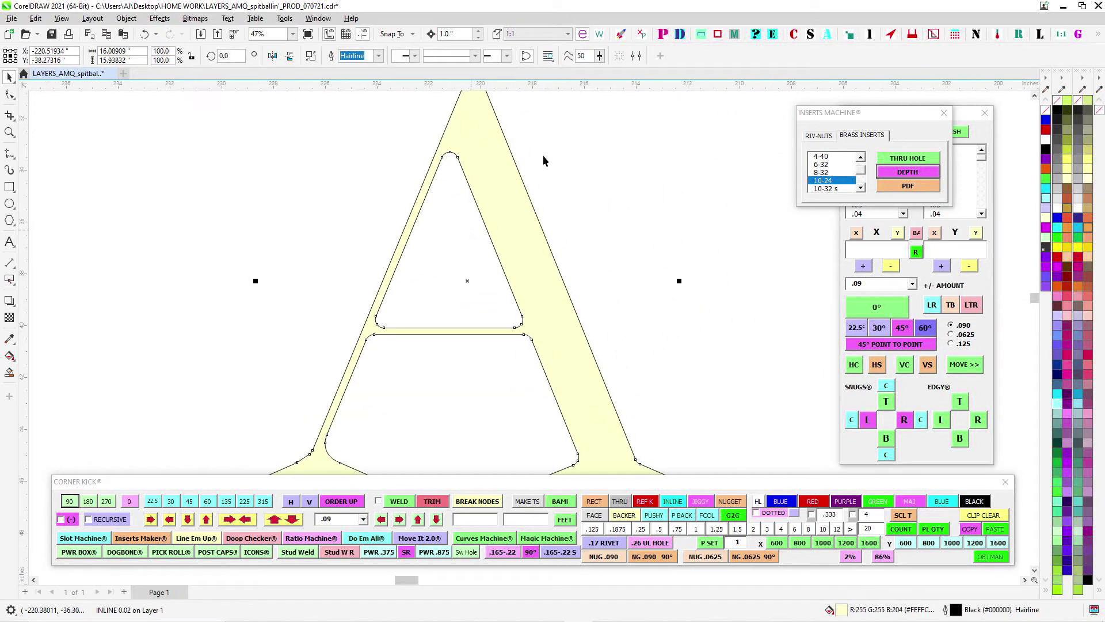
scroll(464, 213, up, 1)
drag(464, 213, 511, 232)
click(510, 210)
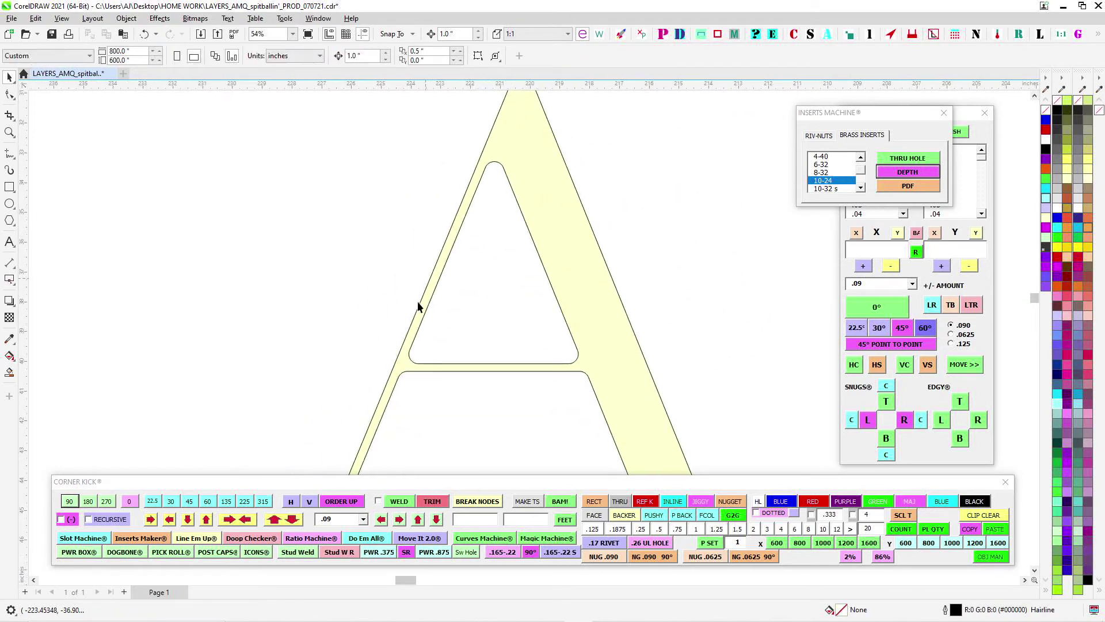
Select the pale yellow letter A and inspect the shape and width of its thick right leg and foot
scroll(418, 307, down, 2)
scroll(530, 389, up, 2)
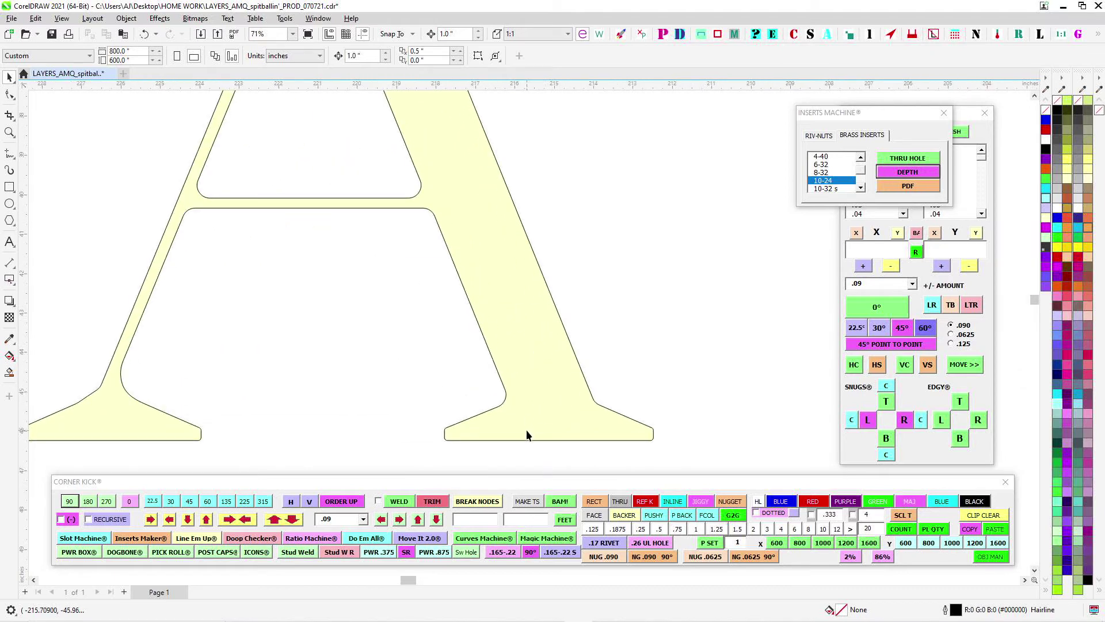
click(558, 402)
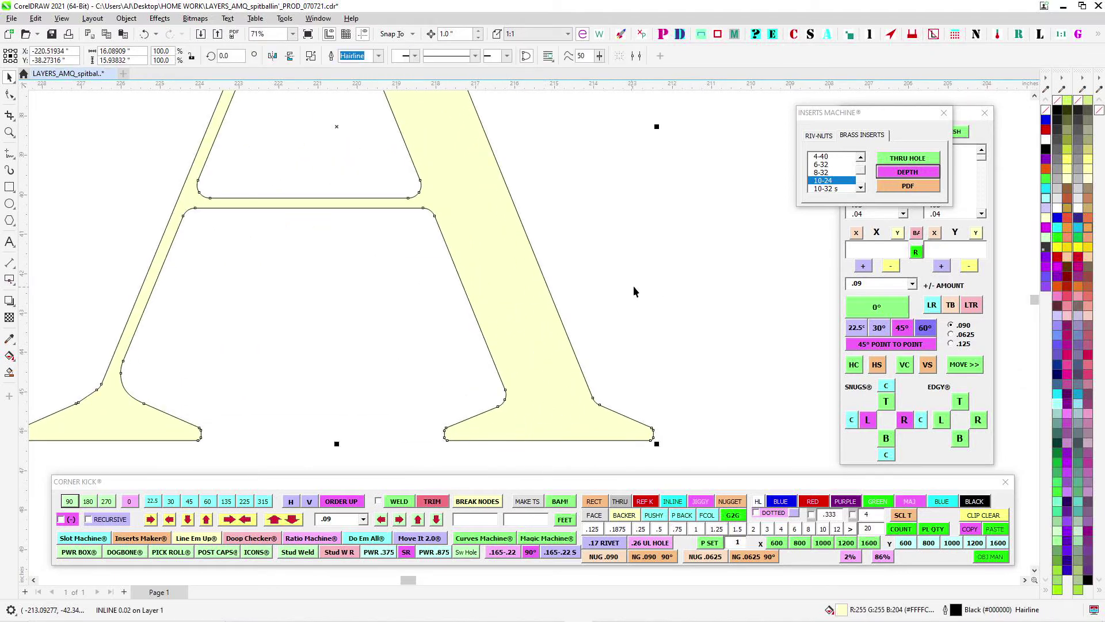
scroll(662, 316, down, 1)
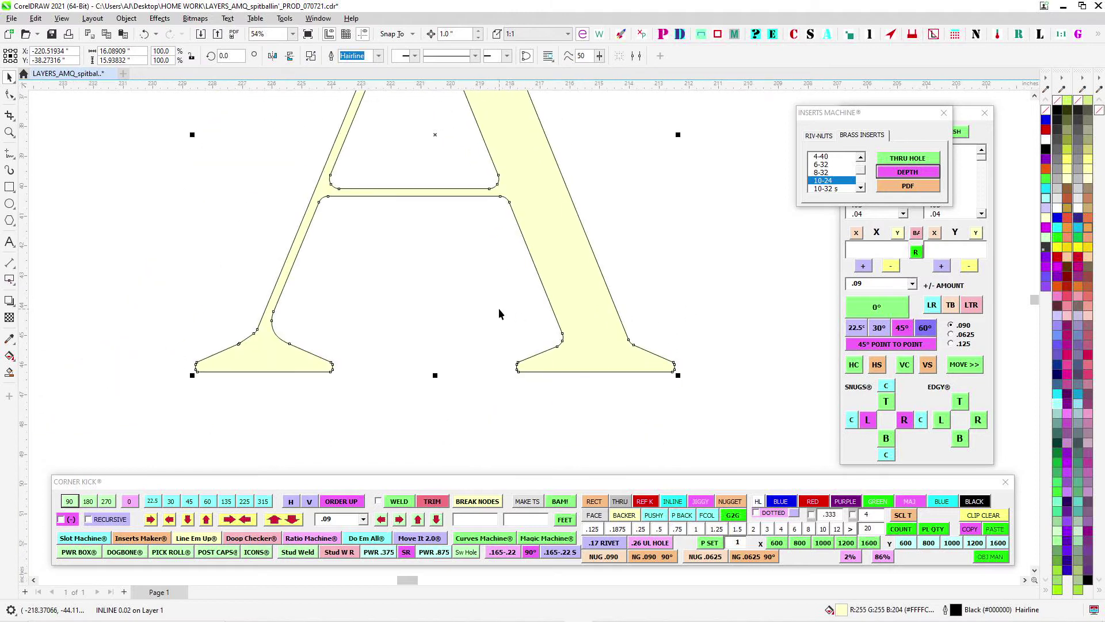
drag(499, 309, 527, 385)
scroll(611, 326, up, 4)
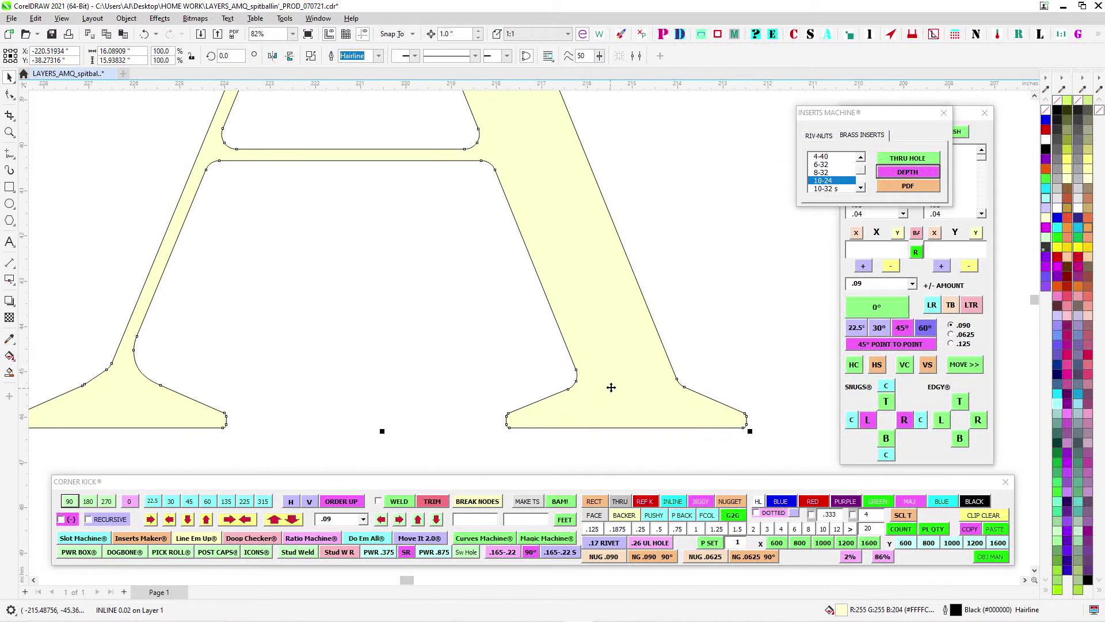
scroll(611, 387, down, 6)
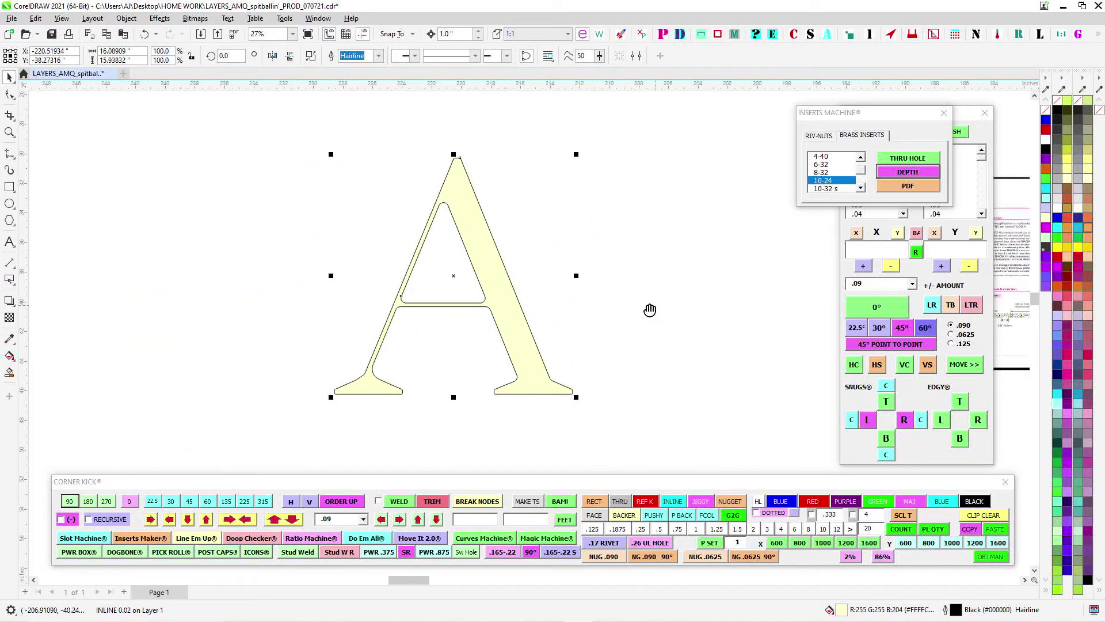
Check the FT2314X LED strip's width, LED spacing and cutting increment on the TRACER spec sheet
drag(650, 311, 431, 316)
drag(715, 295, 546, 298)
scroll(616, 315, up, 6)
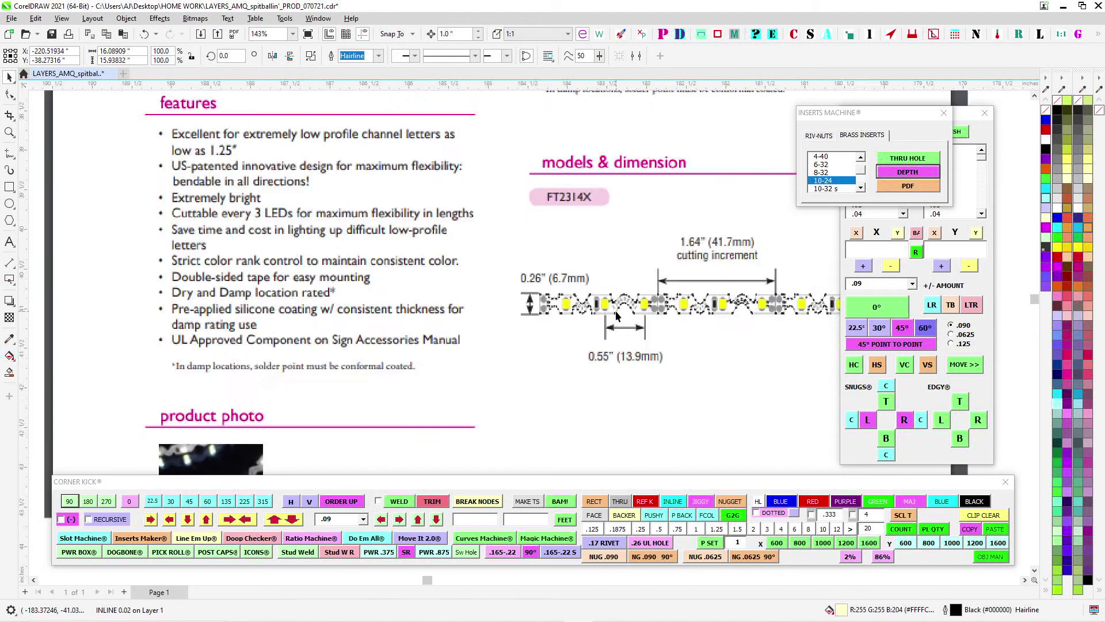
scroll(587, 307, down, 7)
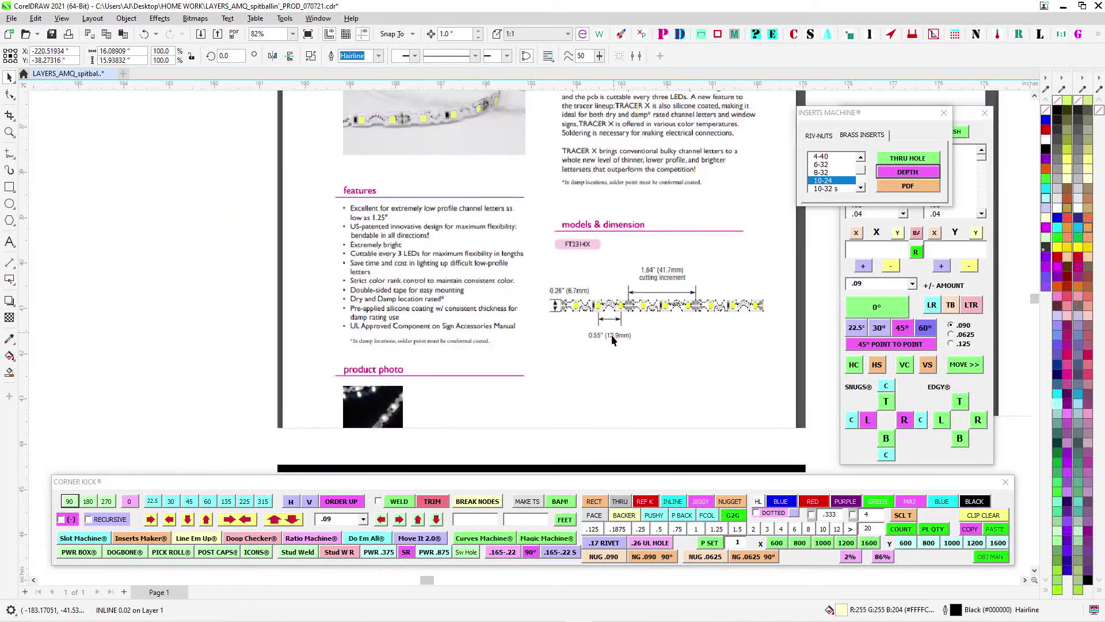
Compare the layered letter A's front view and side section with the separate pale yellow letter A
drag(366, 360, 659, 372)
scroll(674, 389, down, 3)
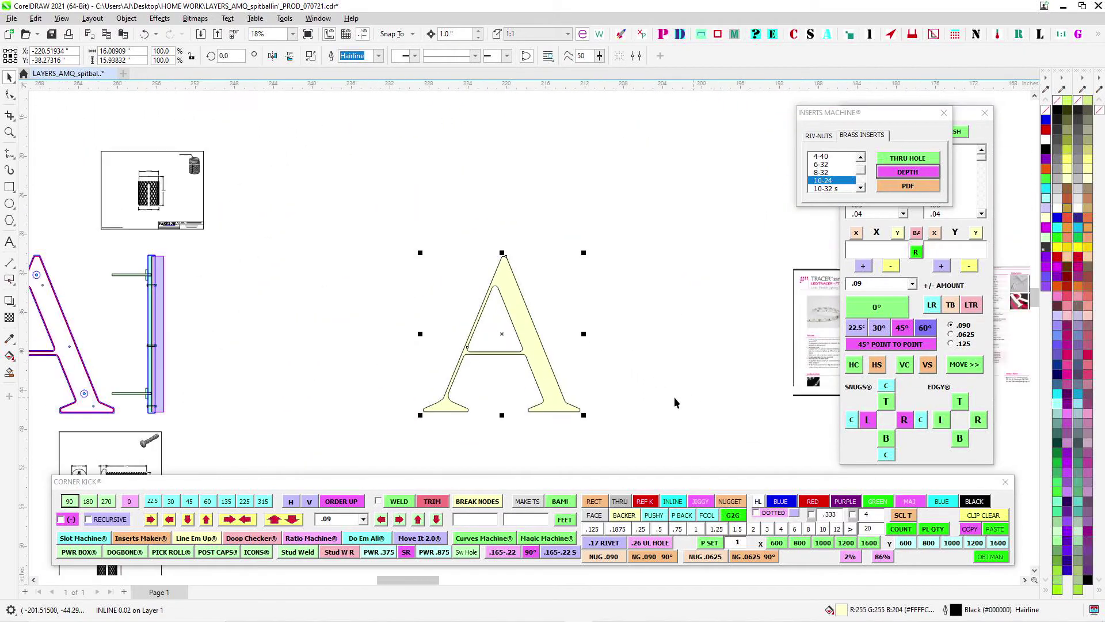
drag(455, 368, 709, 370)
scroll(299, 322, up, 2)
scroll(215, 371, down, 3)
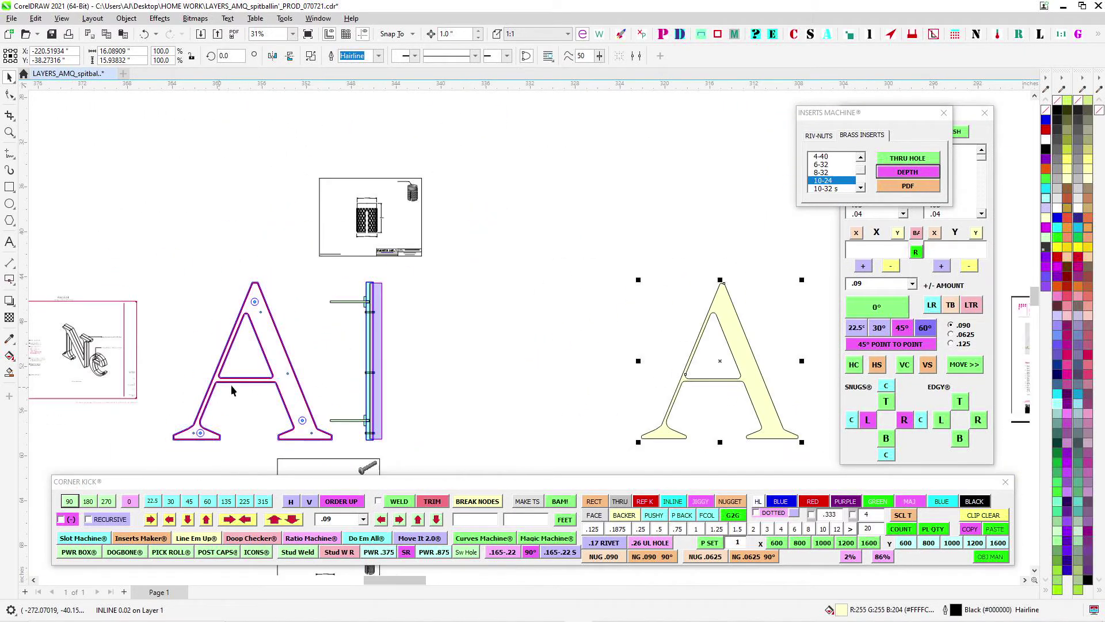
drag(753, 340, 428, 328)
scroll(431, 323, up, 4)
drag(496, 374, 521, 203)
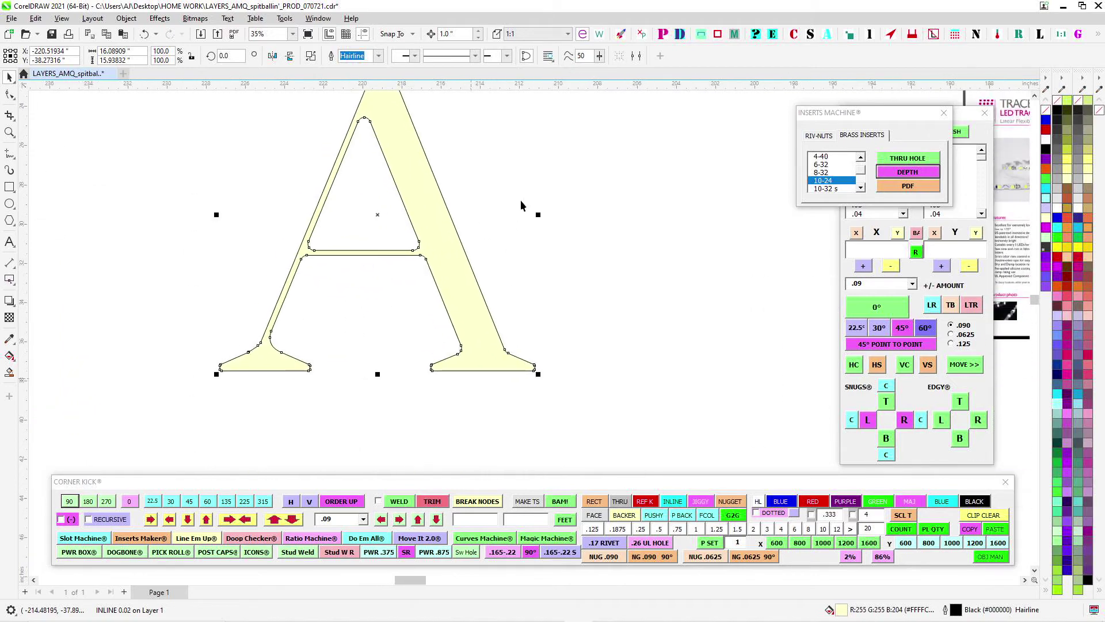
scroll(301, 242, down, 2)
drag(673, 343, 748, 331)
scroll(333, 331, down, 1)
scroll(441, 292, up, 5)
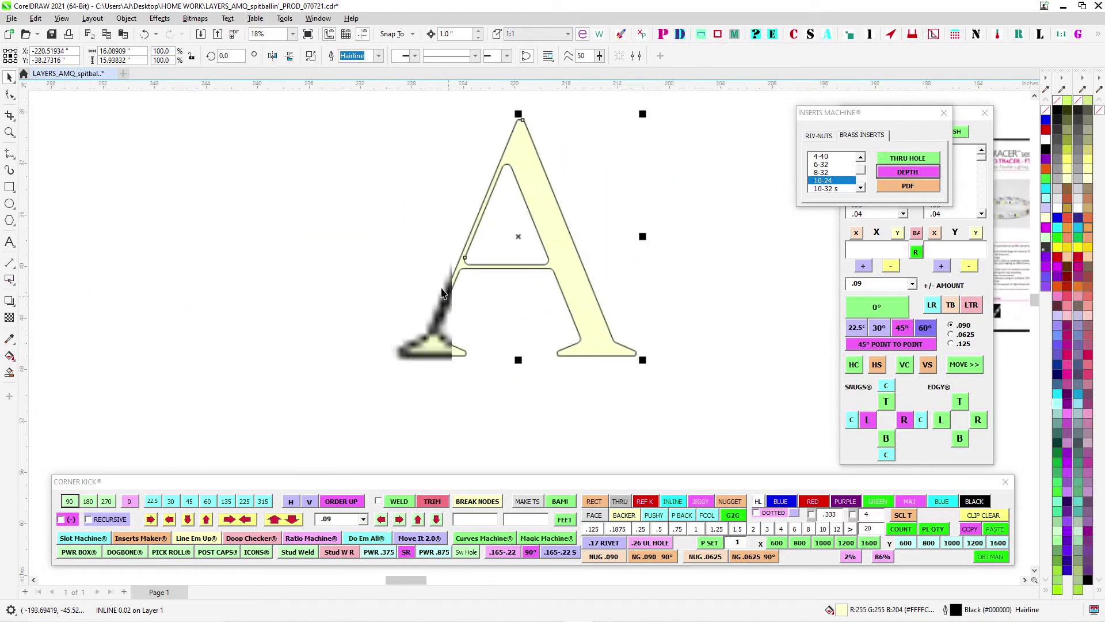
Create a rectangle 1.64 wide by .26 high, matching the FT2314X cutting increment and strip width
drag(672, 244, 384, 270)
scroll(558, 291, right, 5)
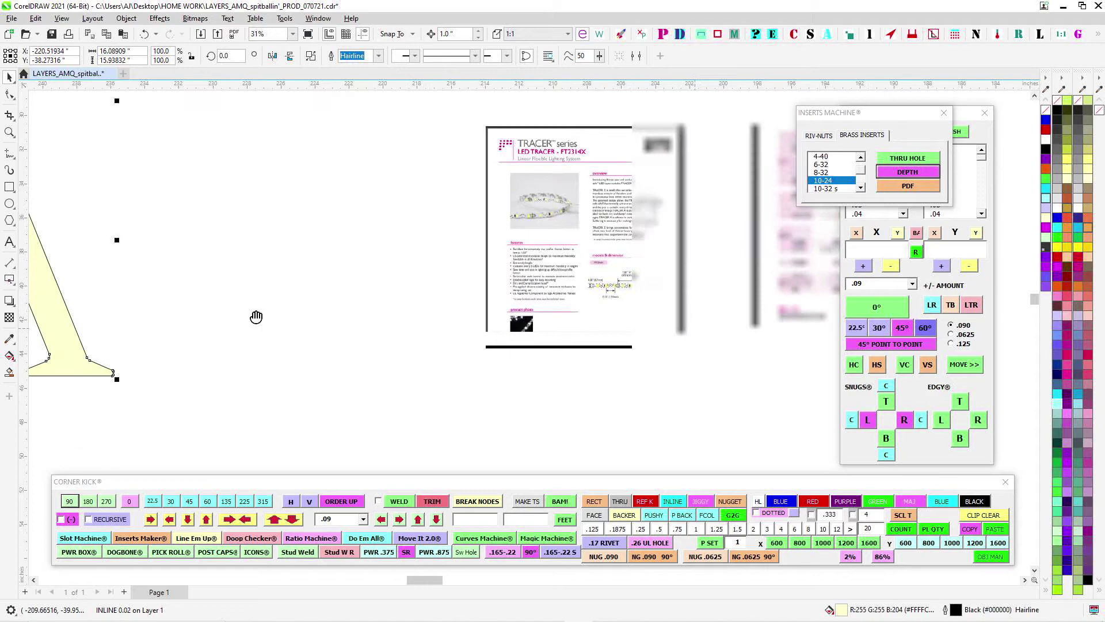
scroll(523, 270, up, 4)
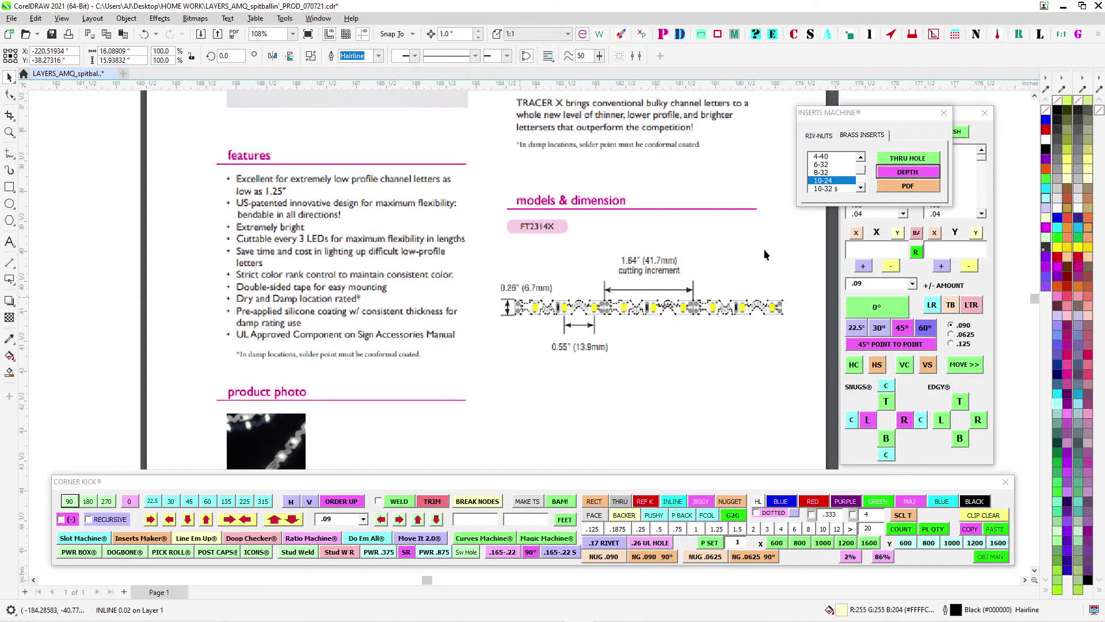
click(981, 131)
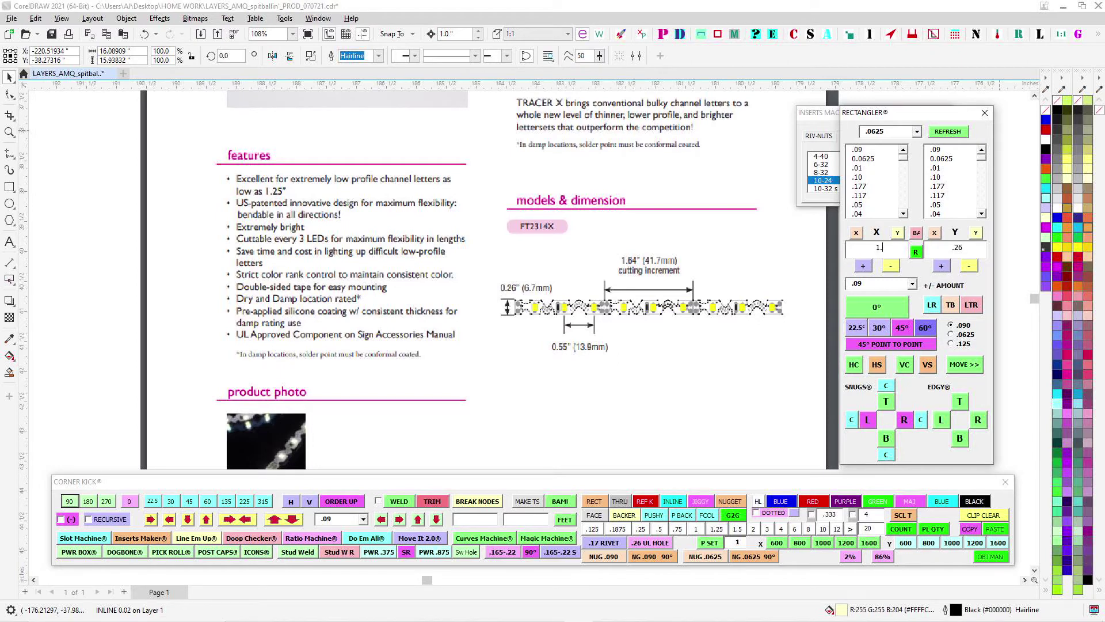
click(872, 313)
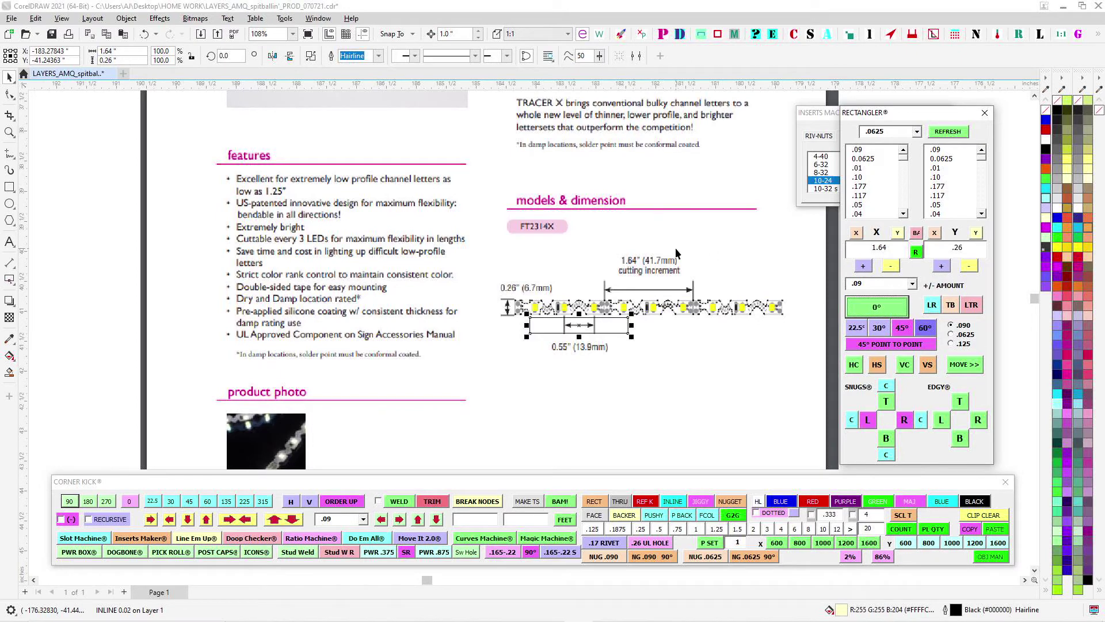
Move the 1.64 x .26 rectangle off the spec sheet beside the pale yellow letter A and give it a magenta outline
scroll(617, 327, down, 1)
drag(134, 269, 140, 269)
scroll(241, 305, down, 3)
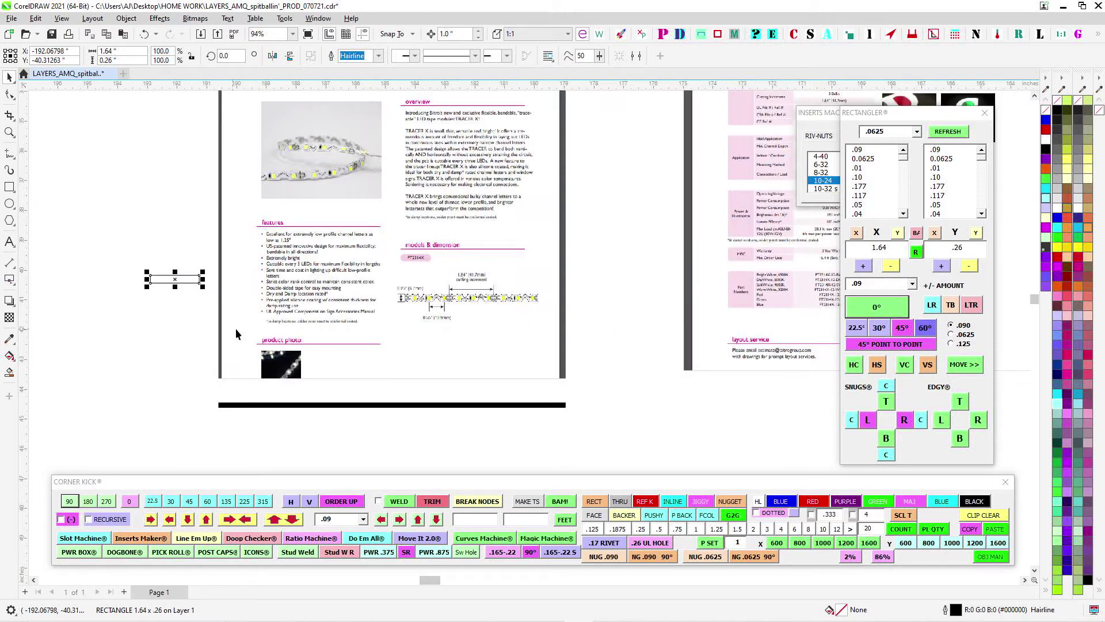
drag(237, 331, 823, 296)
drag(758, 243, 213, 265)
scroll(281, 310, down, 1)
drag(338, 335, 739, 264)
click(908, 501)
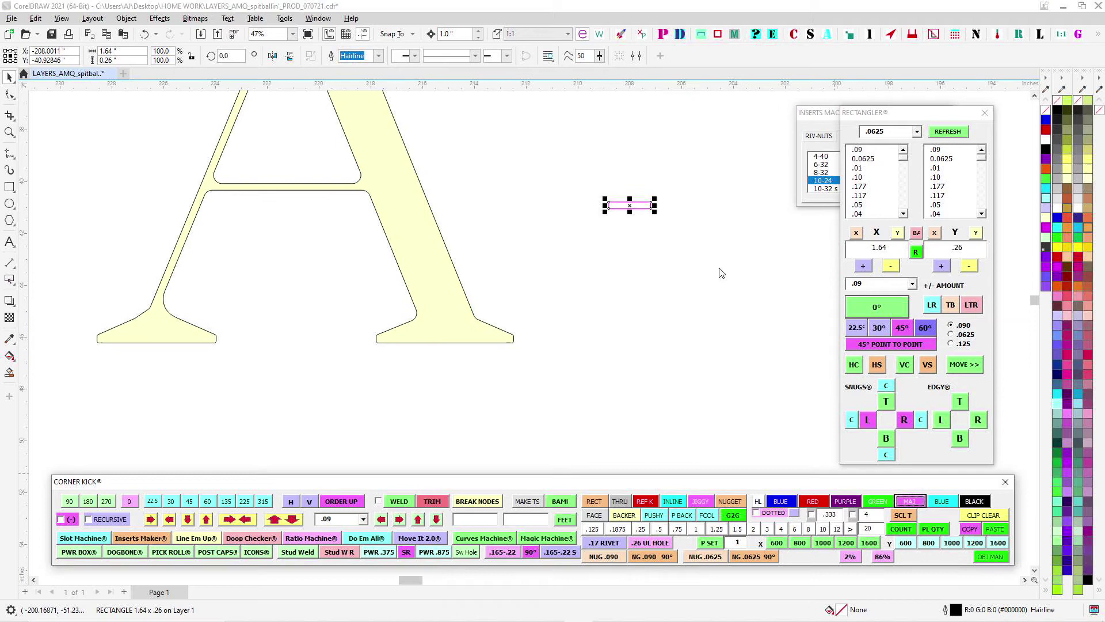
Place the magenta strip rectangle just outside the letter A's thin left leg, below the crossbar
drag(629, 205, 184, 203)
scroll(172, 242, up, 3)
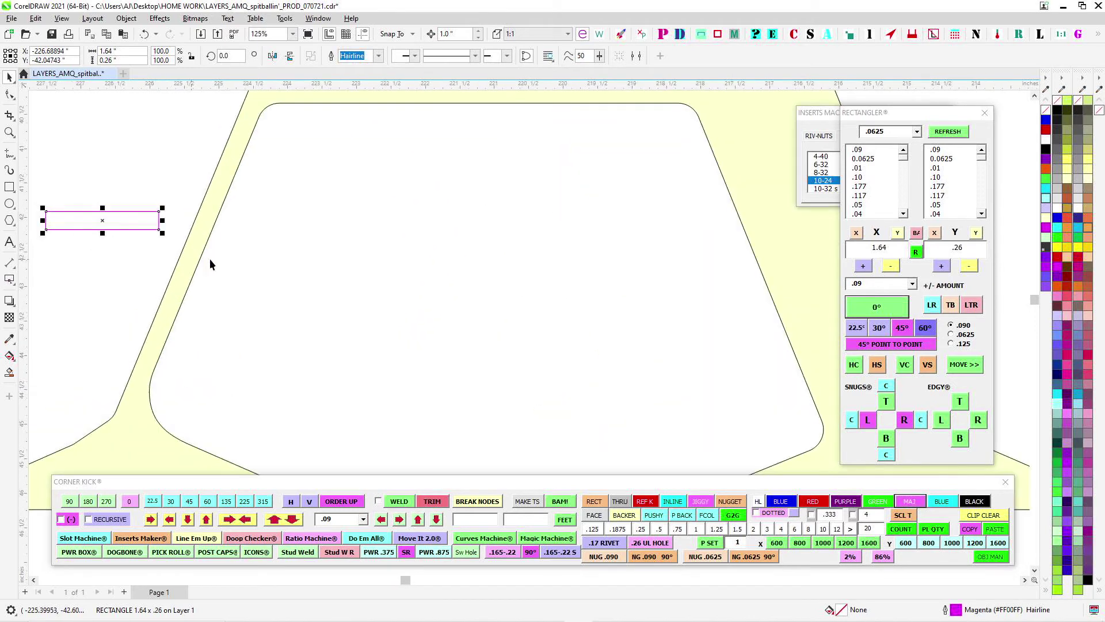
drag(402, 281, 802, 342)
drag(734, 376, 686, 287)
scroll(550, 212, up, 2)
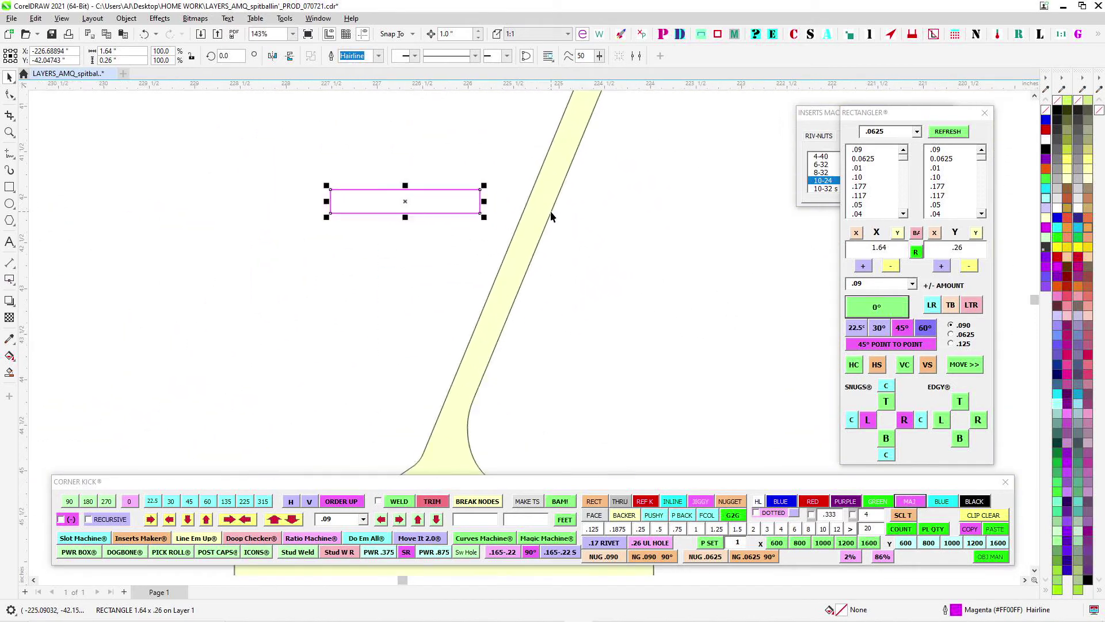
Grab the node angle of the thin left leg's outer edge and rotate the strip rectangle to that angle
click(535, 233)
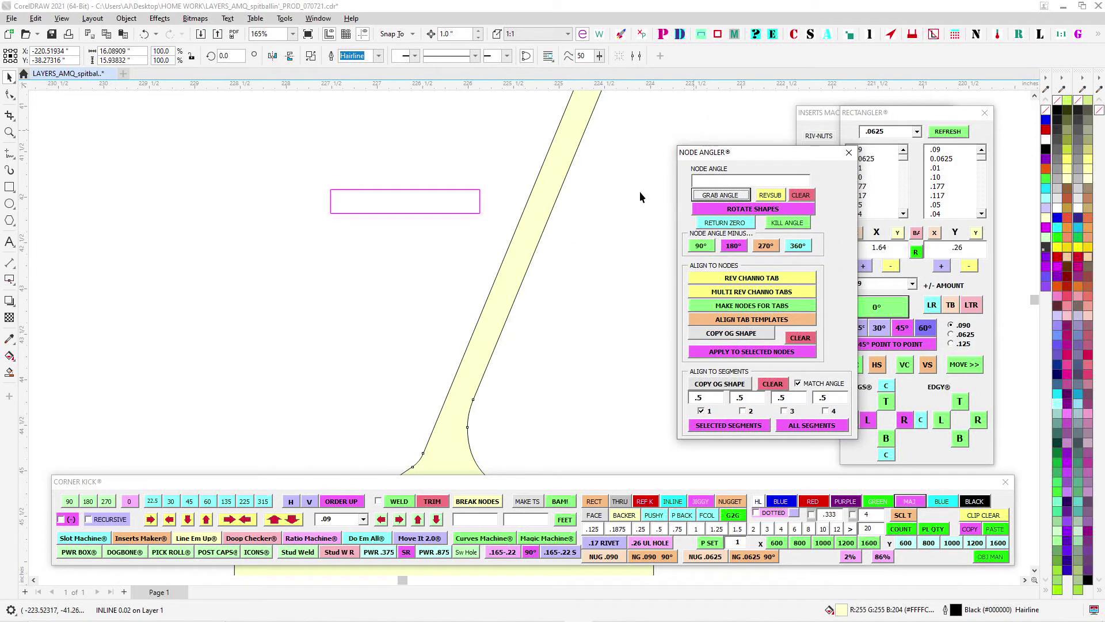
click(426, 323)
click(441, 426)
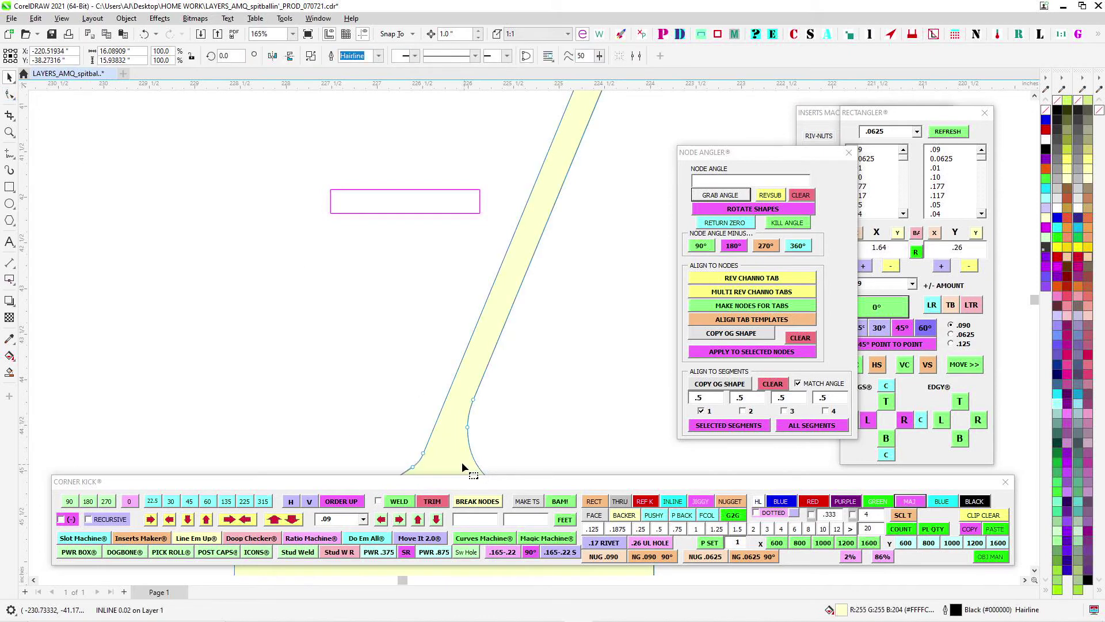
key(F10)
drag(422, 436, 432, 450)
click(741, 196)
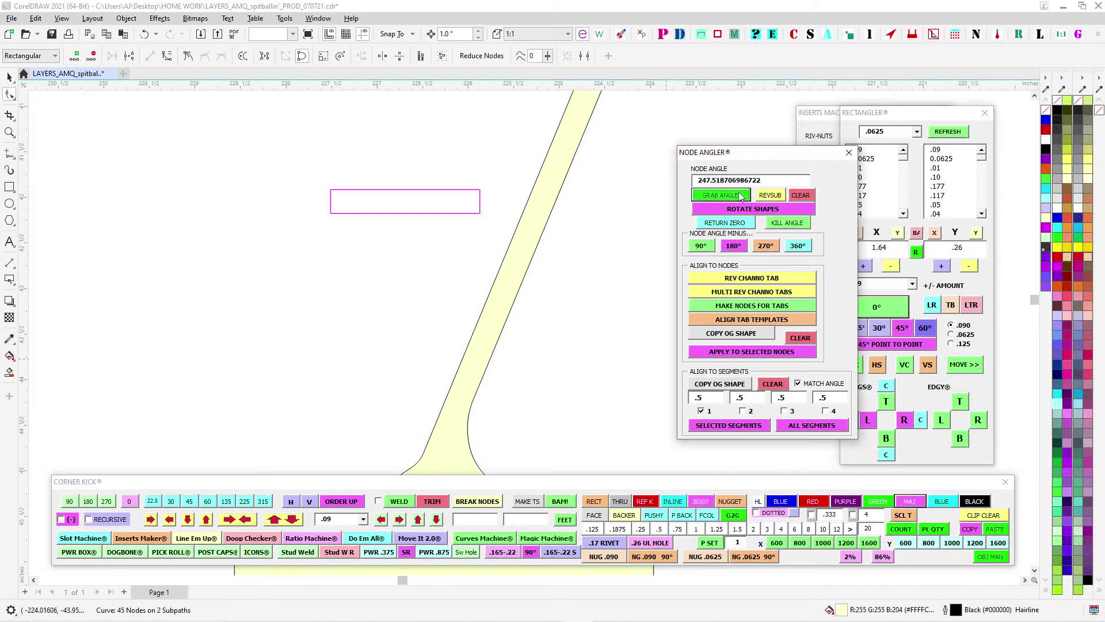
click(748, 210)
click(417, 297)
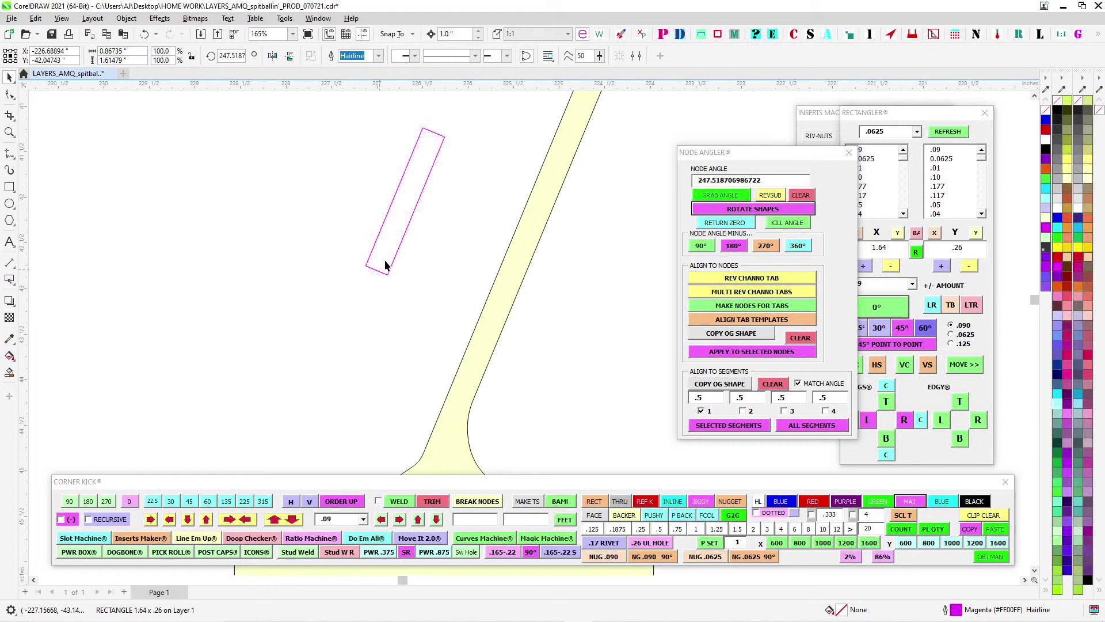
Fit the angled strip rectangle inside the thin left leg along its outer edge and shift it .01 right
drag(376, 238, 493, 296)
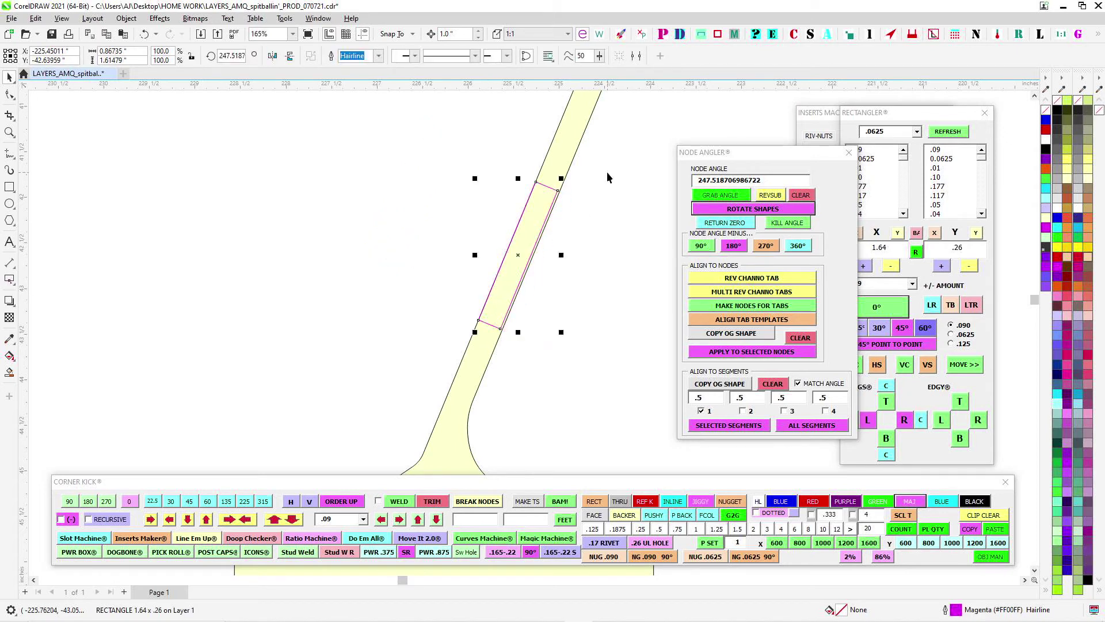
scroll(595, 212, up, 5)
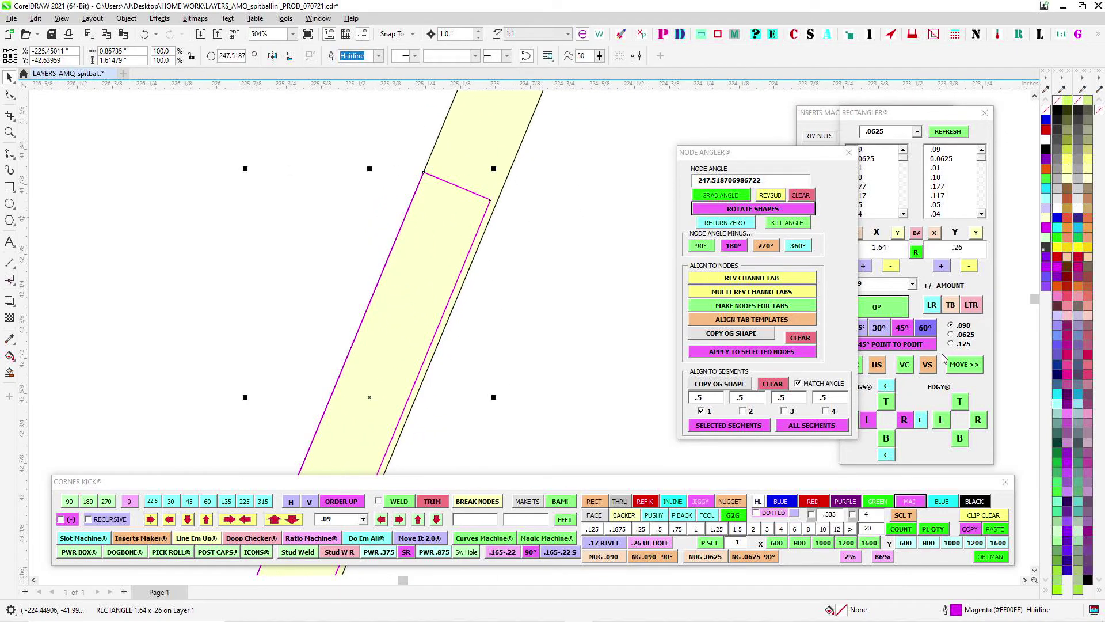
click(960, 366)
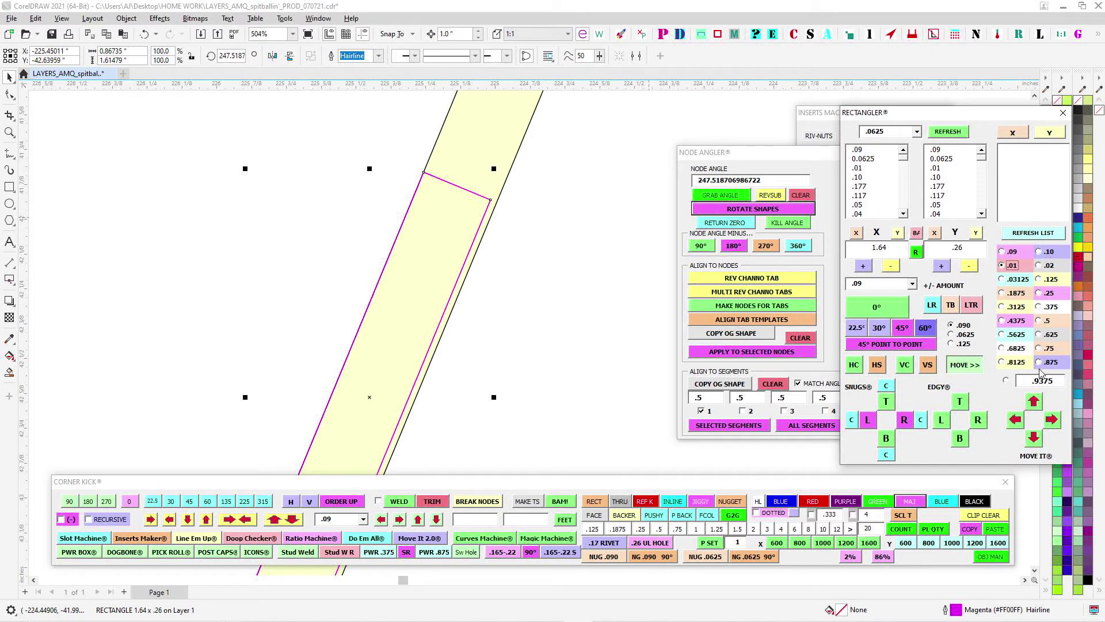
click(1052, 421)
scroll(319, 288, down, 5)
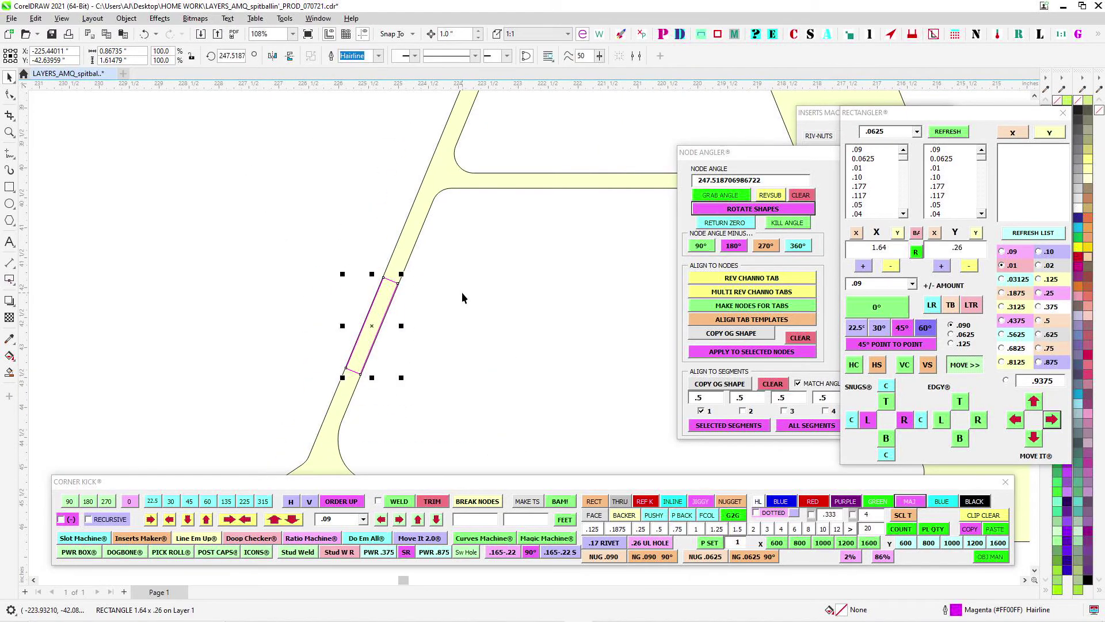
scroll(424, 336, down, 2)
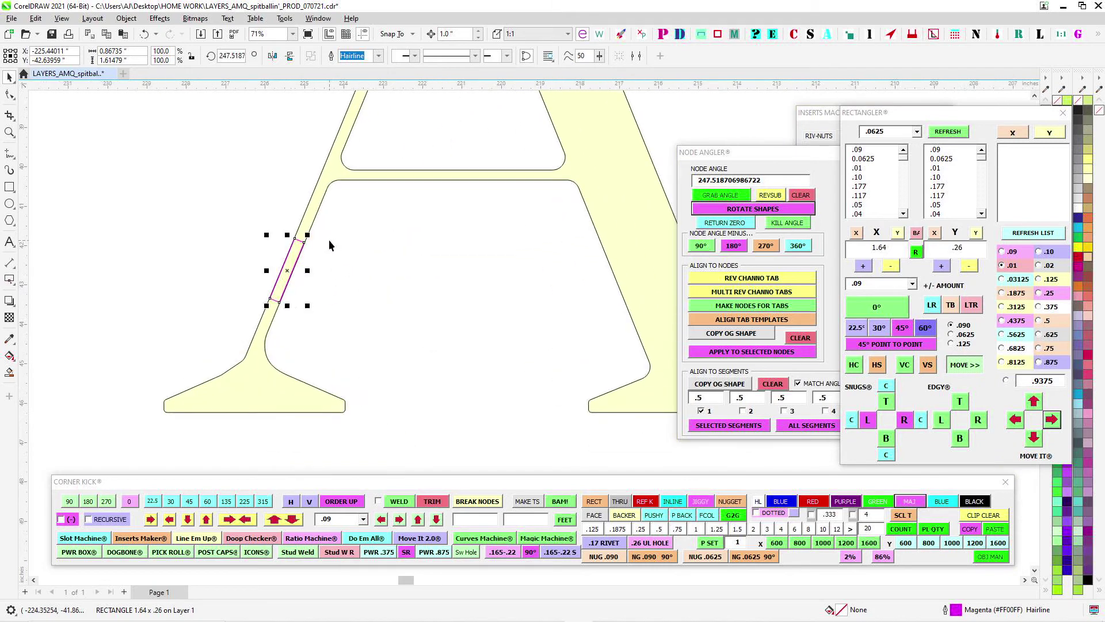
scroll(349, 272, down, 1)
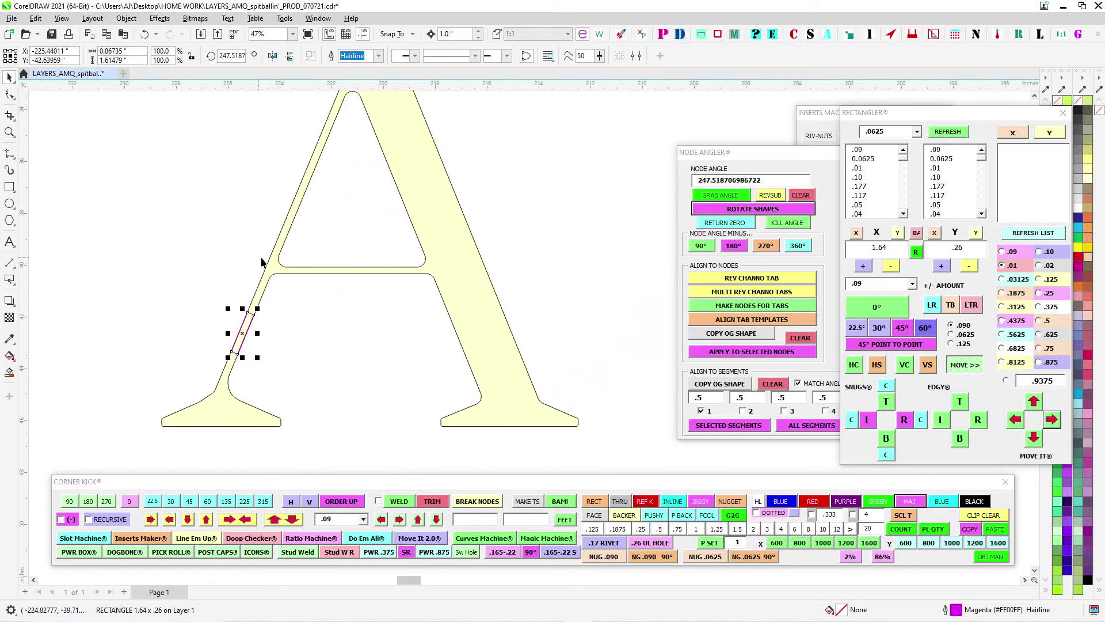
Place a copy of the strip rectangle on the thick right leg and mirror it horizontally to follow that leg's slant
scroll(262, 262, up, 1)
drag(549, 324, 550, 323)
scroll(550, 323, up, 2)
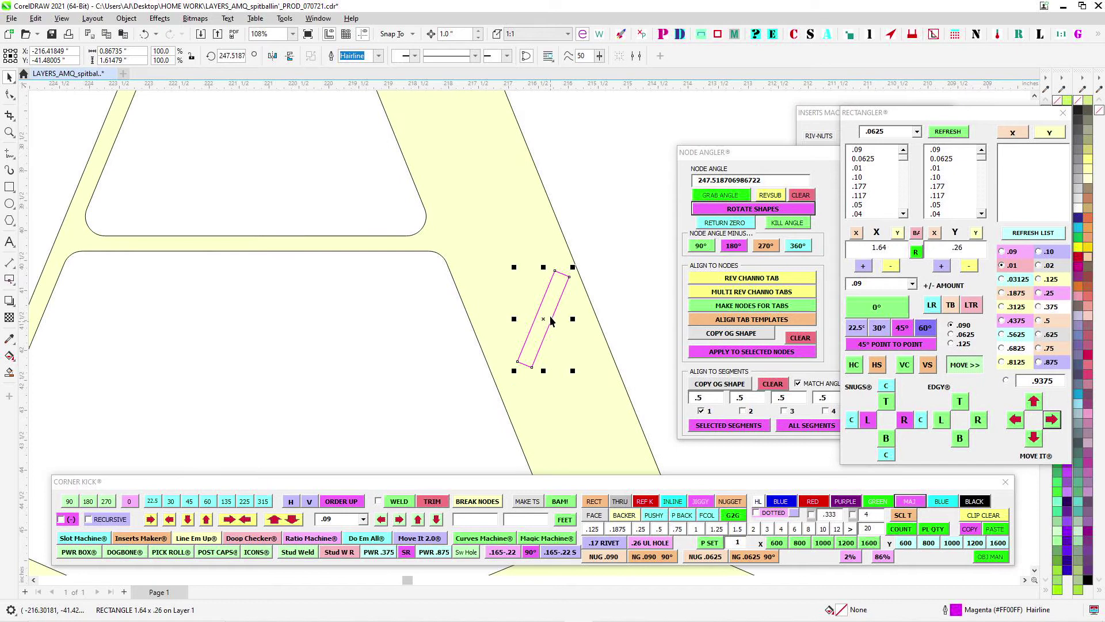
click(272, 56)
scroll(543, 294, up, 1)
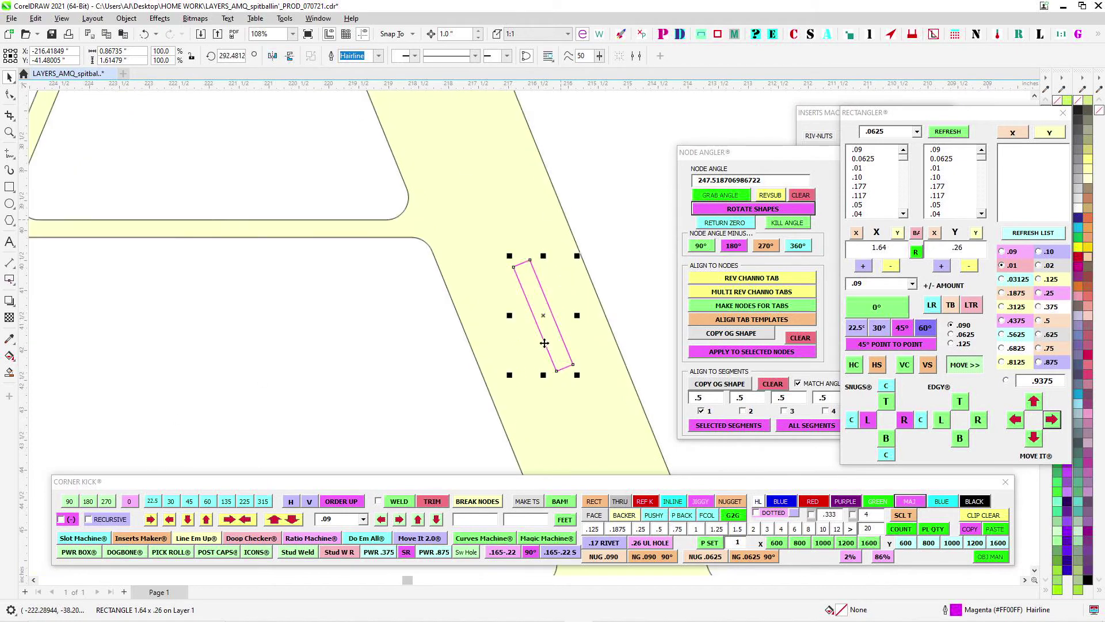
Move the mirrored strip up level with the crossbar, place a copy to its left, and nudge the original slightly left
drag(556, 202, 477, 224)
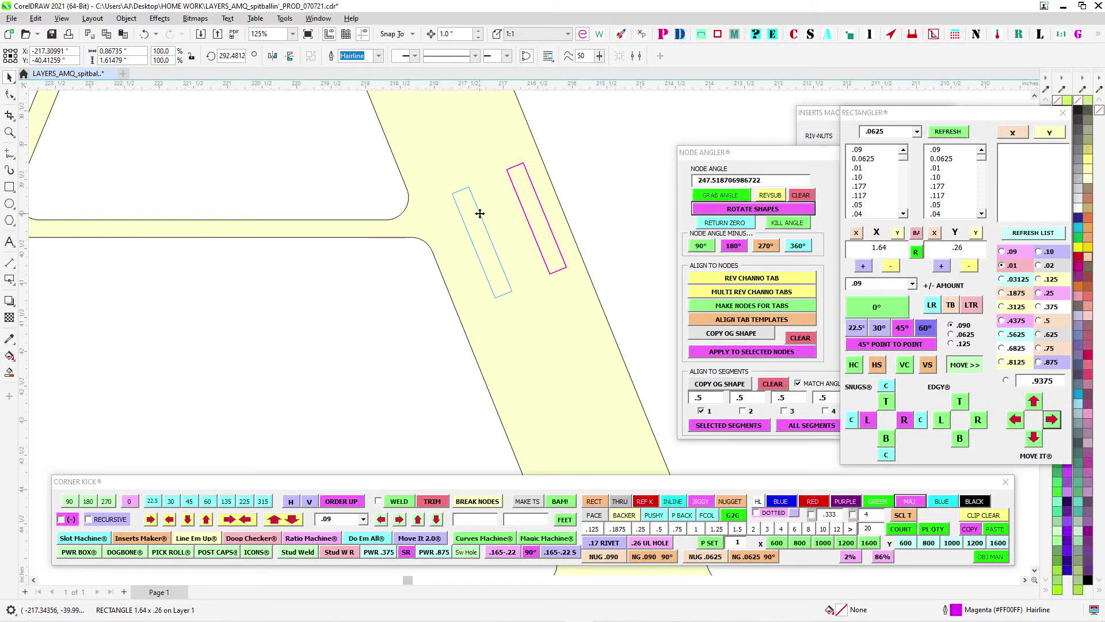
key(Escape)
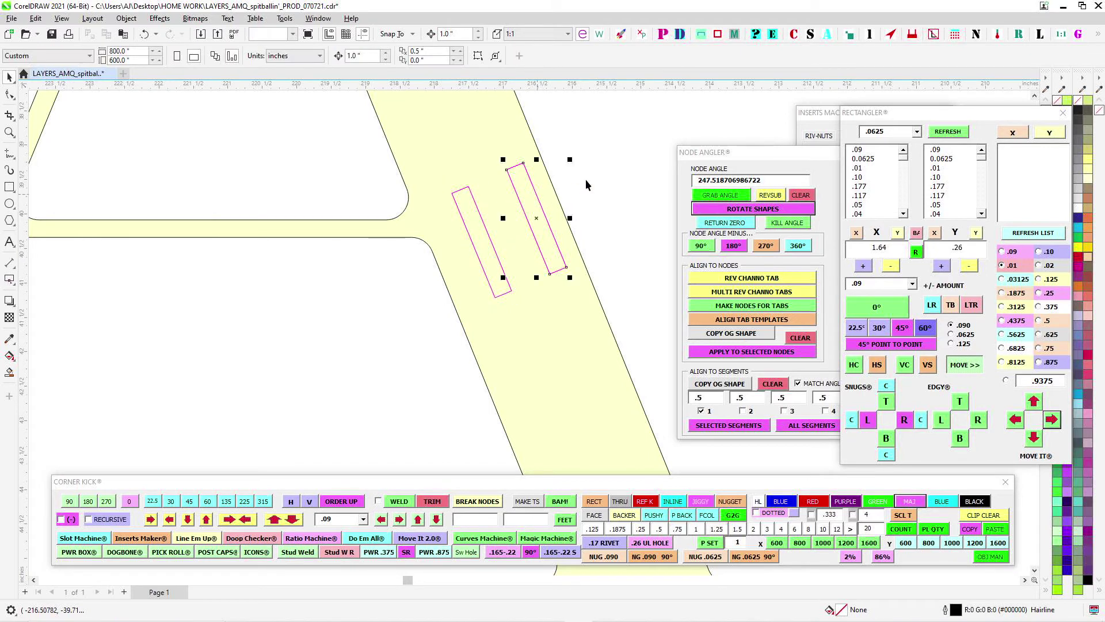
key(ctrl+Left)
key(ctrl+Left)
click(609, 149)
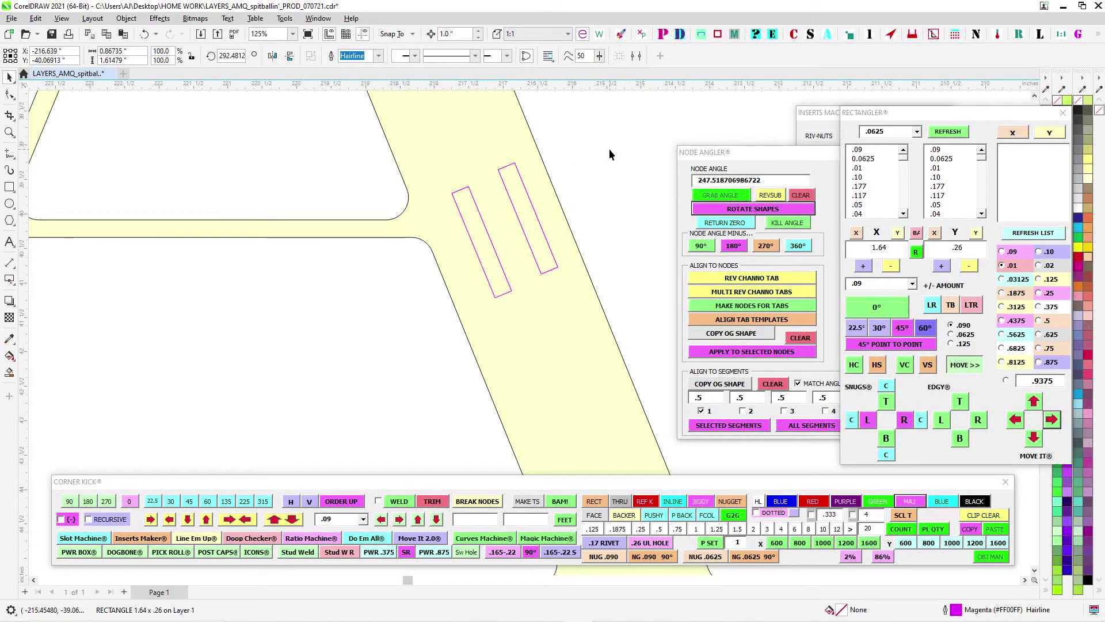
Shift both strips toward the thick leg's inner edge and nudge the outer one closer to the inner one
drag(610, 155, 394, 322)
key(Left)
key(Left)
key(Left)
key(Left)
key(Left)
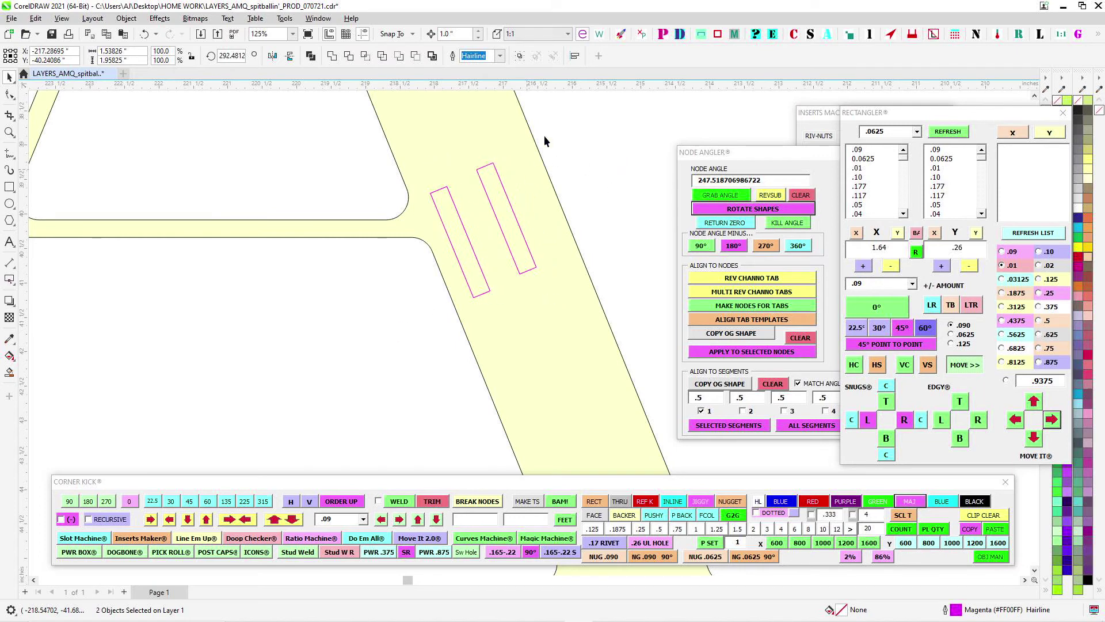
drag(544, 135, 466, 295)
key(Left)
key(Escape)
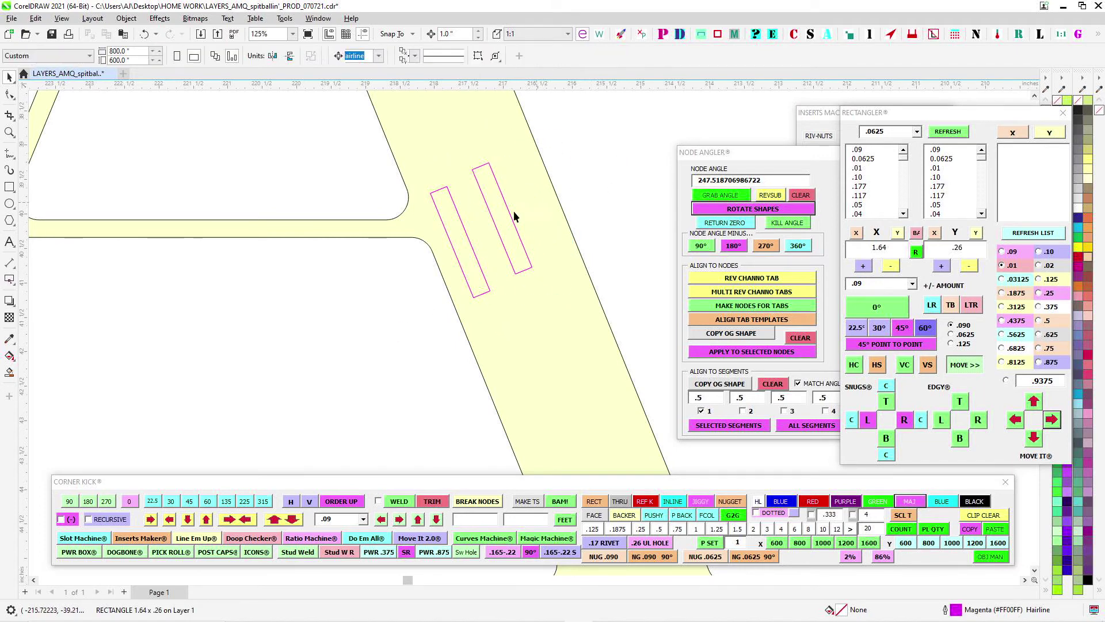
Duplicate the outer strip to make a third one and nudge it left inside the thick leg's outer edge
click(513, 217)
key(ctrl+d)
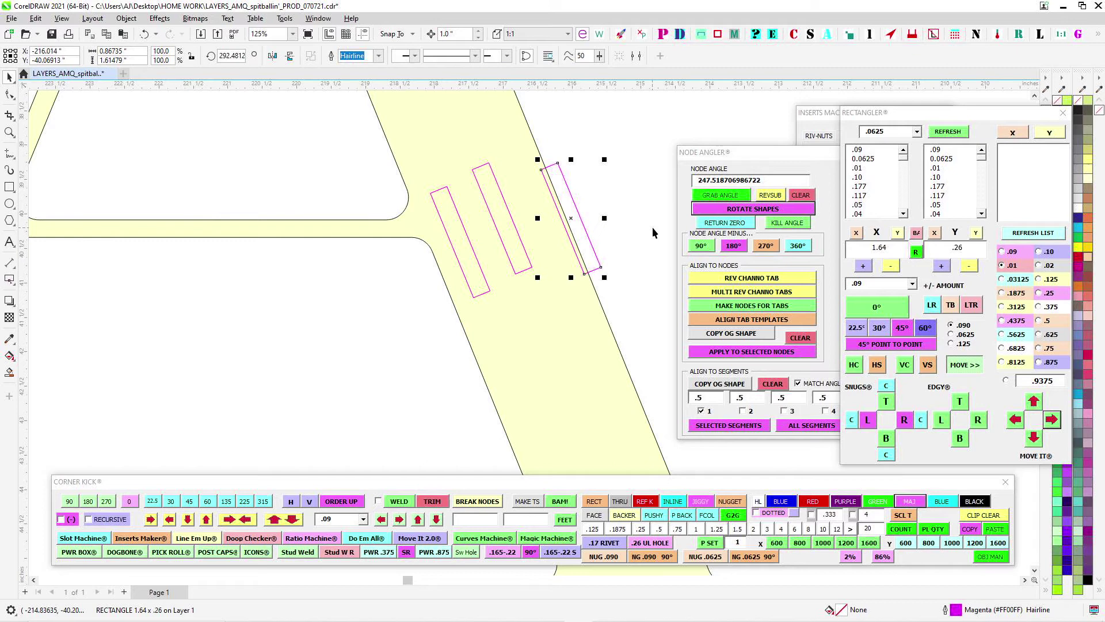
key(ctrl+Left)
key(ctrl+Left)
key(ctrl+Left)
key(ctrl+Left)
key(ctrl+Left)
key(ctrl+Left)
key(ctrl+Left)
key(Escape)
key(F4)
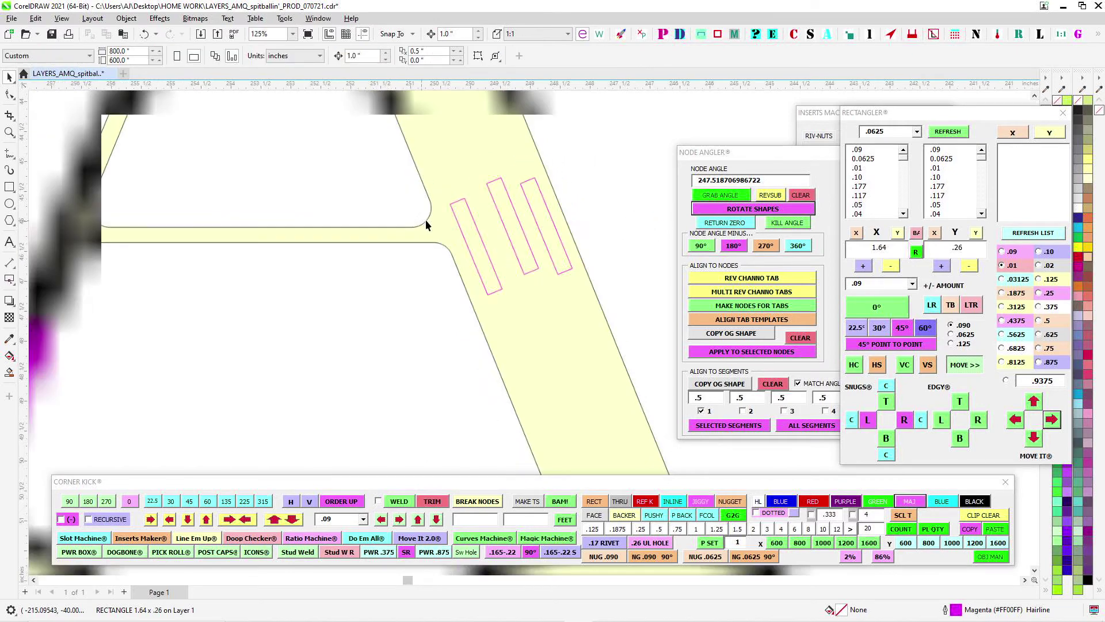
Examine the strip layout on the whole pale yellow letter A and compare it with the layered letter's front view and side section
scroll(426, 223, up, 2)
scroll(485, 196, down, 5)
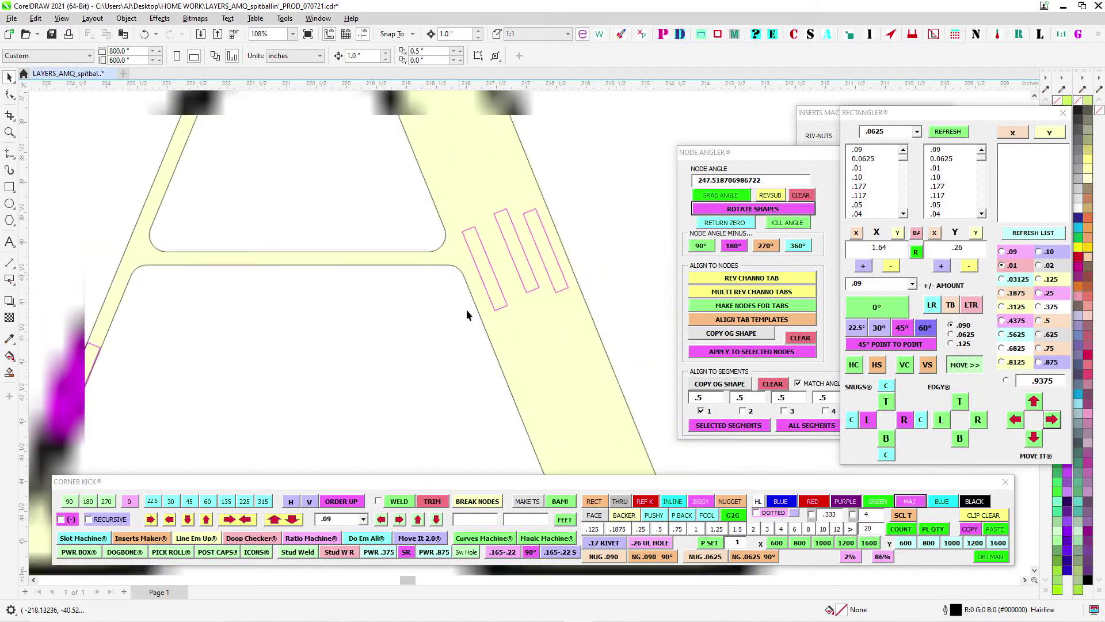
scroll(360, 255, down, 4)
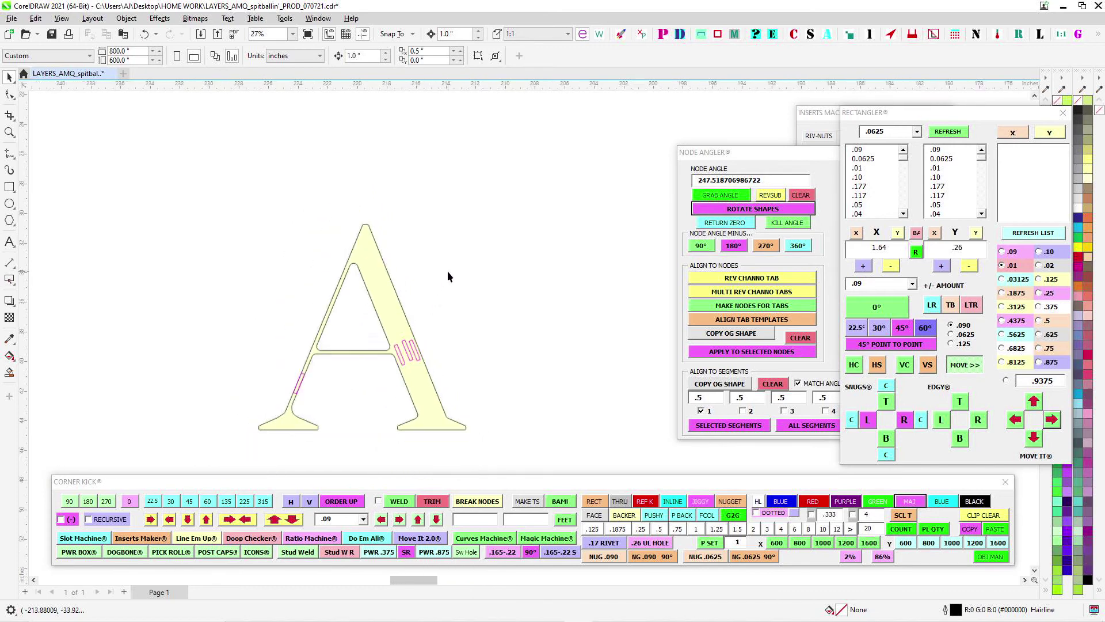
scroll(496, 282, up, 1)
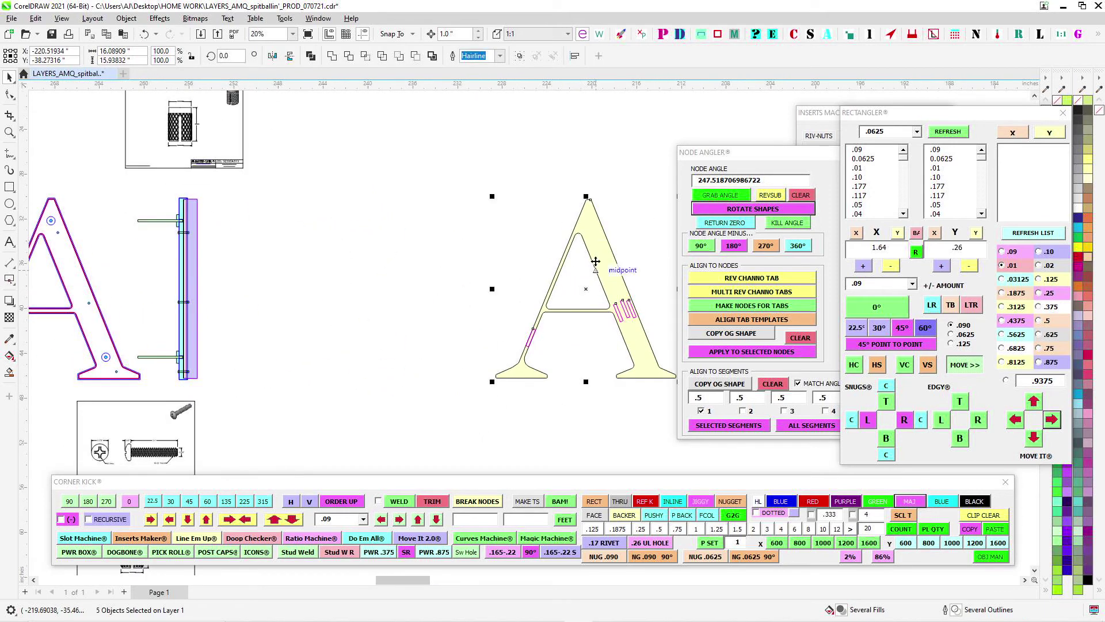
drag(126, 242, 365, 258)
scroll(365, 258, up, 2)
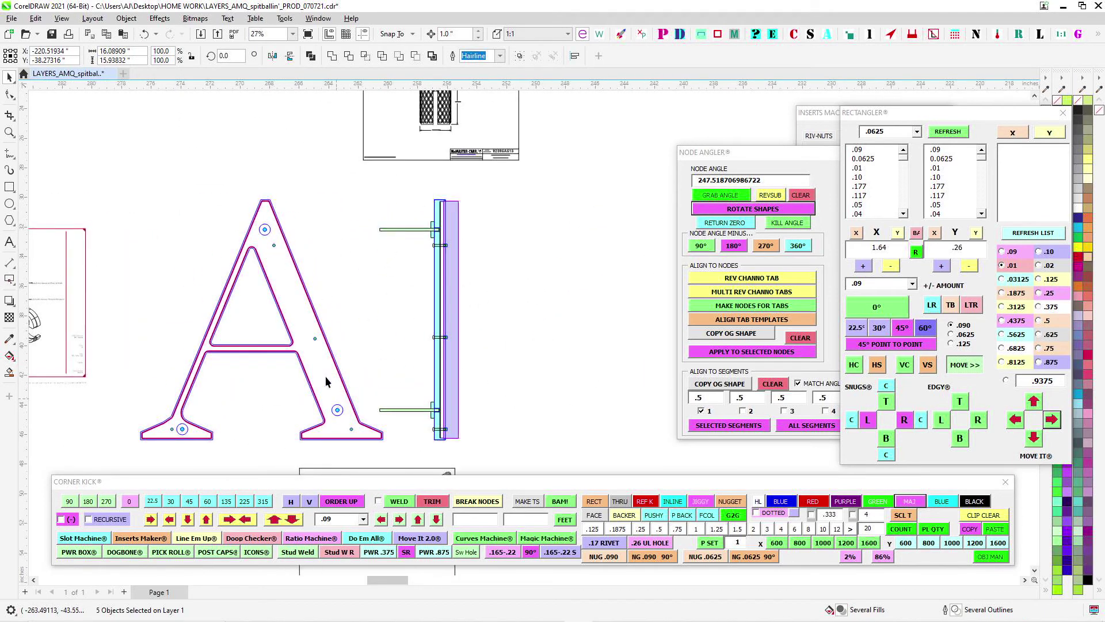
scroll(249, 318, up, 1)
scroll(266, 279, up, 6)
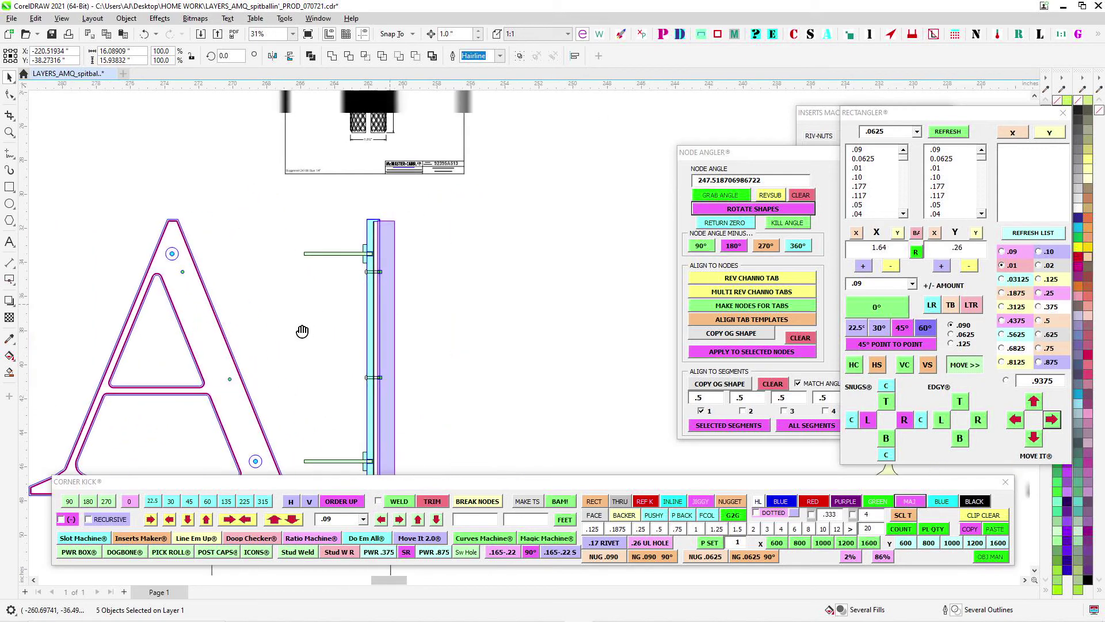
Shift the .04 thick pale yellow layer in the side section 0.0625 left, against the cyan layer
click(350, 228)
scroll(351, 227, up, 2)
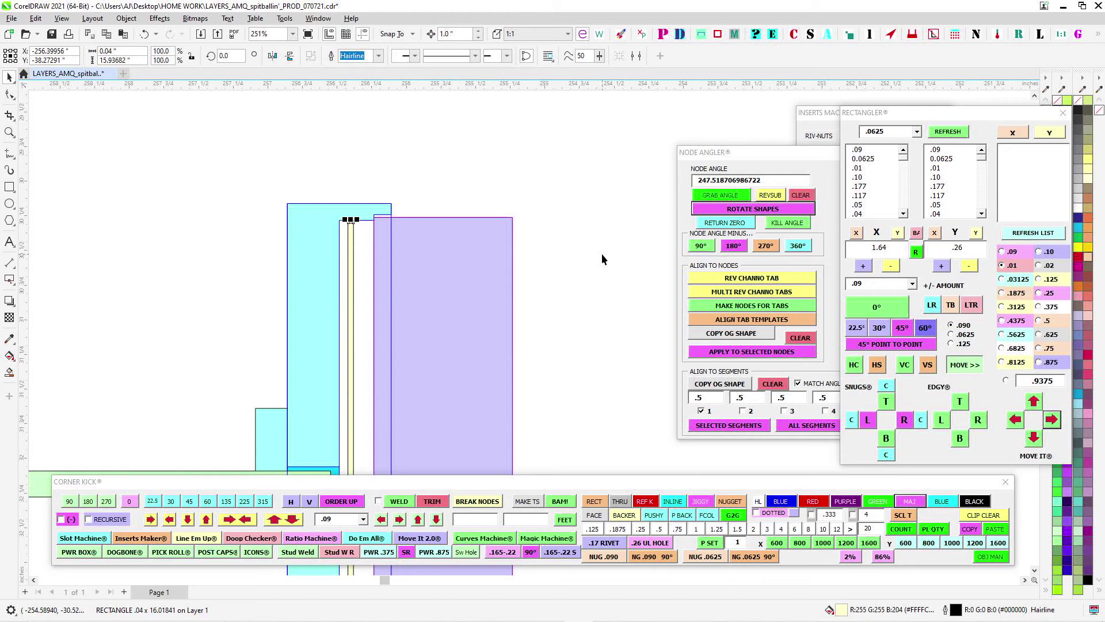
scroll(514, 205, down, 3)
scroll(525, 242, down, 6)
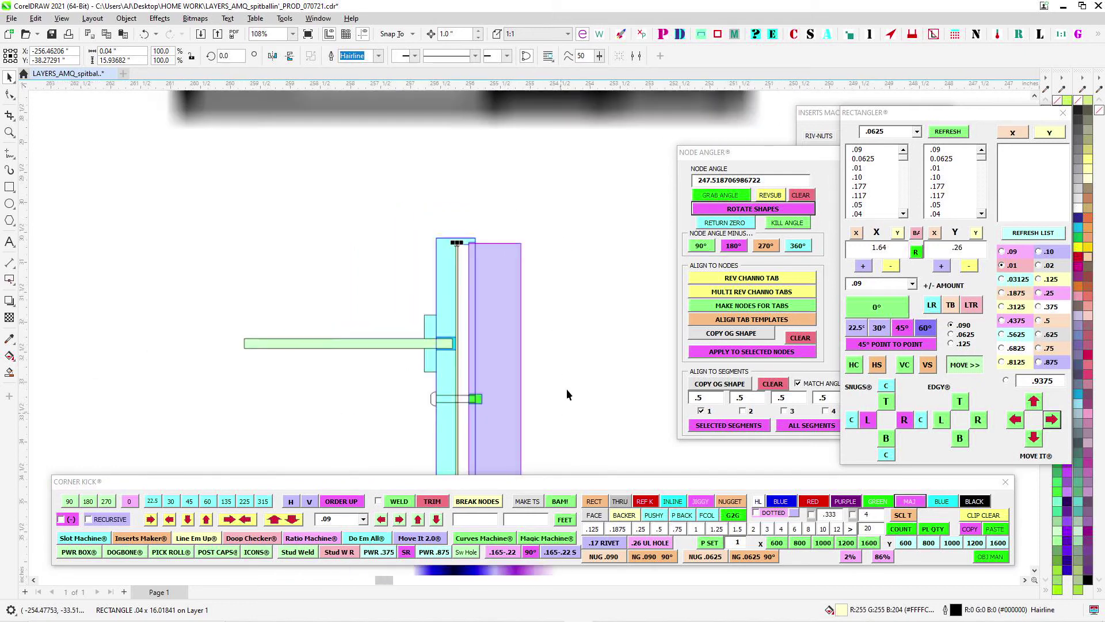
drag(566, 389, 519, 213)
scroll(519, 212, down, 2)
drag(388, 278, 461, 264)
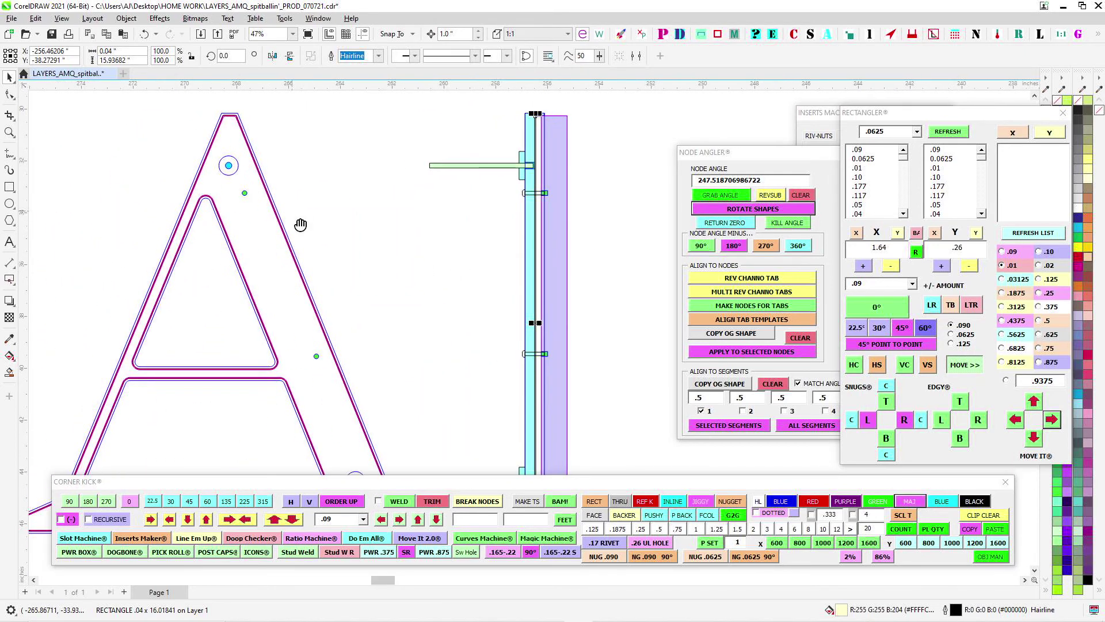
Compare the layered letter A's front view and side section with the LED strip layout on the pale yellow letter A
drag(301, 225, 412, 168)
scroll(413, 168, down, 1)
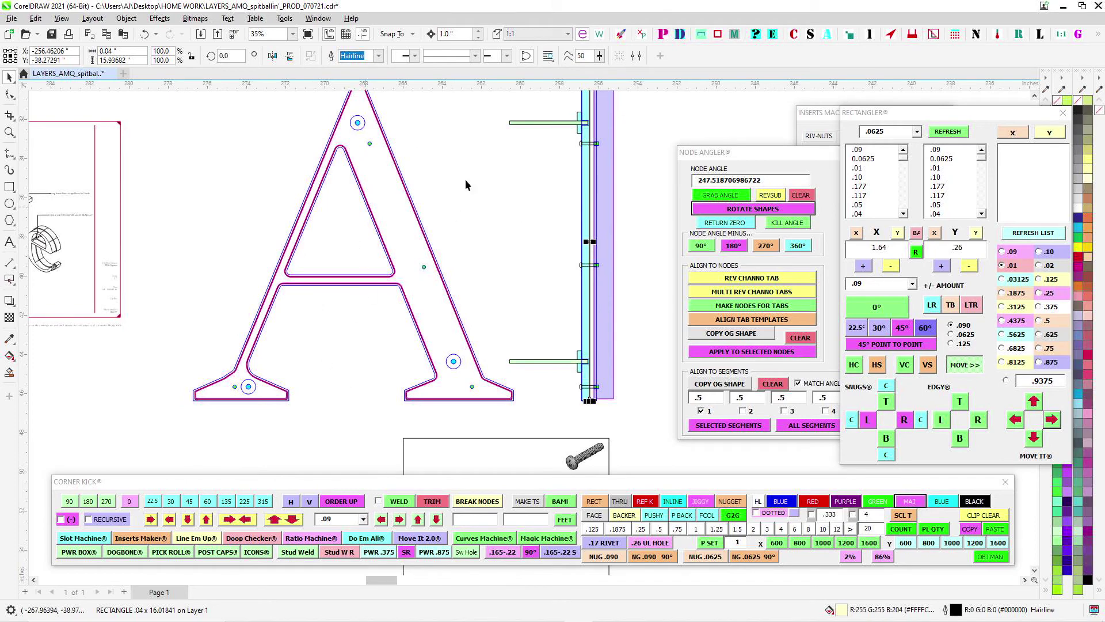
scroll(482, 294, up, 3)
drag(483, 295, 368, 313)
scroll(374, 317, down, 6)
scroll(568, 302, down, 1)
drag(567, 303, 267, 314)
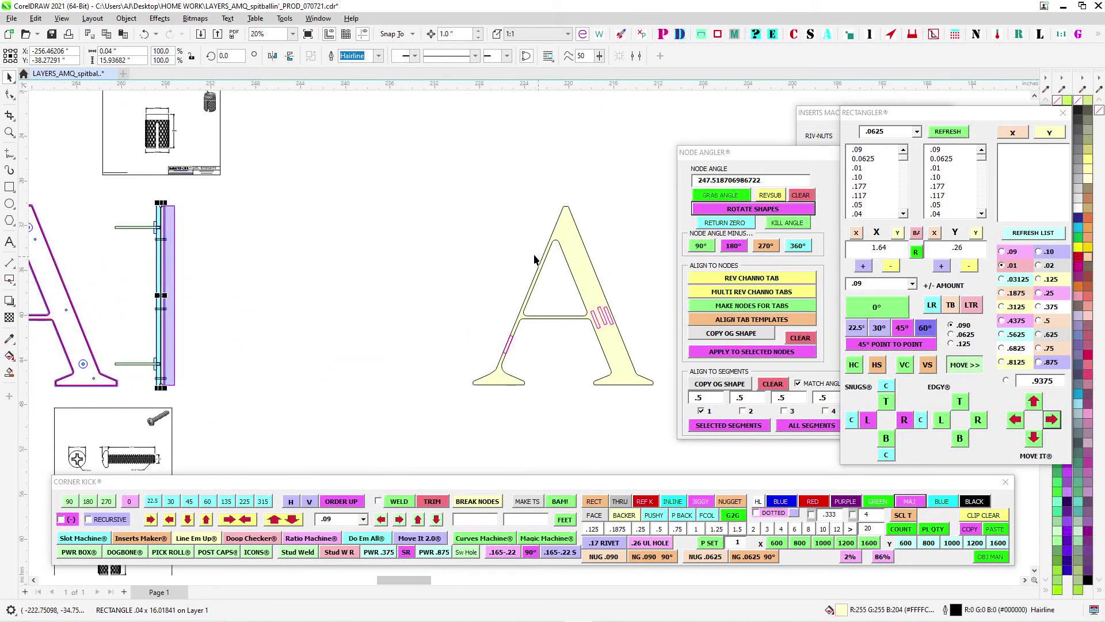
scroll(605, 279, up, 2)
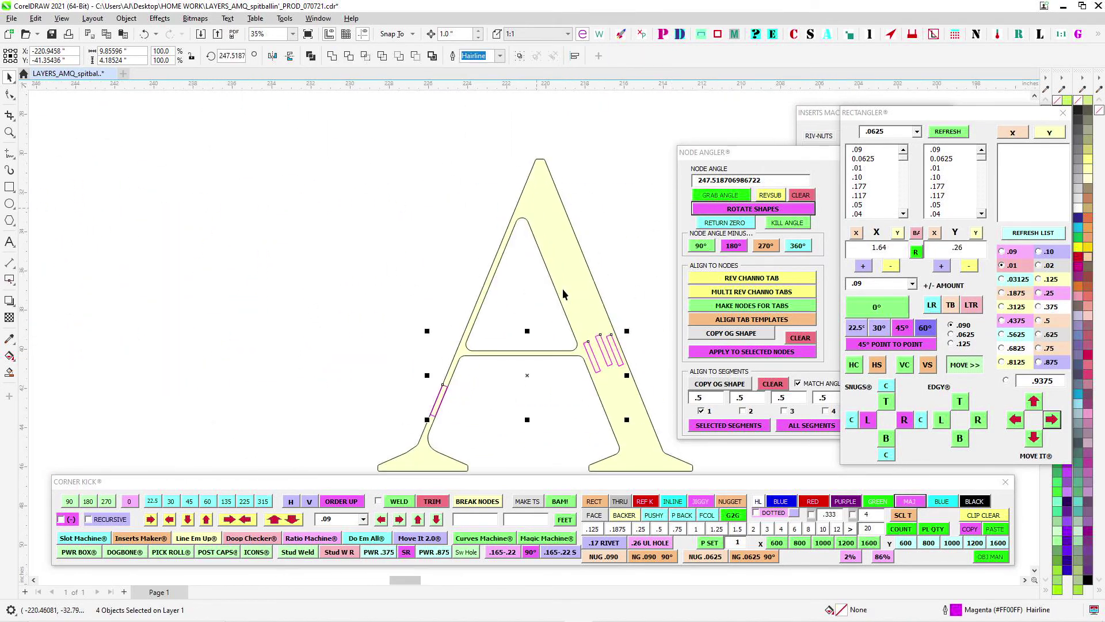
scroll(466, 305, down, 1)
scroll(347, 375, left, 3)
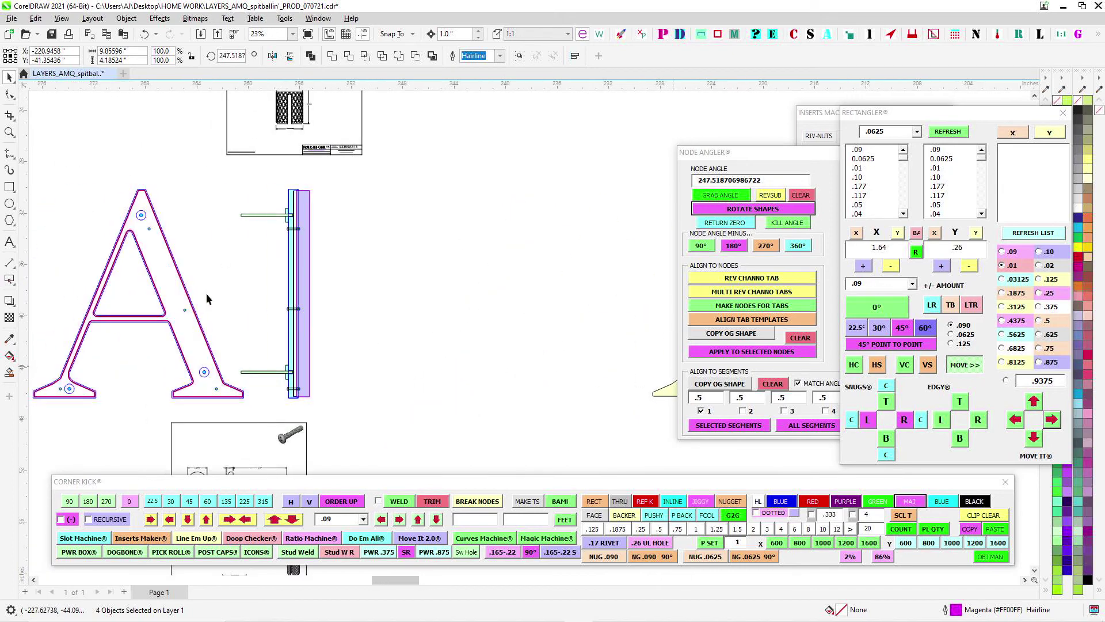
scroll(167, 268, up, 2)
scroll(271, 225, up, 1)
scroll(443, 288, up, 3)
scroll(442, 207, up, 1)
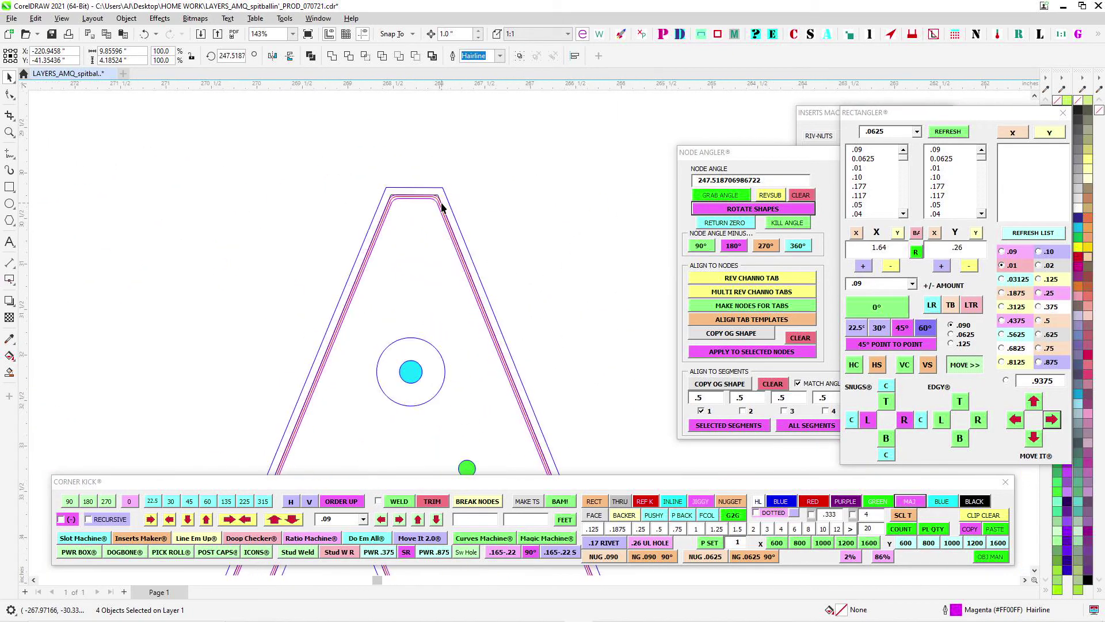
scroll(442, 207, up, 1)
scroll(400, 269, down, 4)
drag(552, 366, 312, 296)
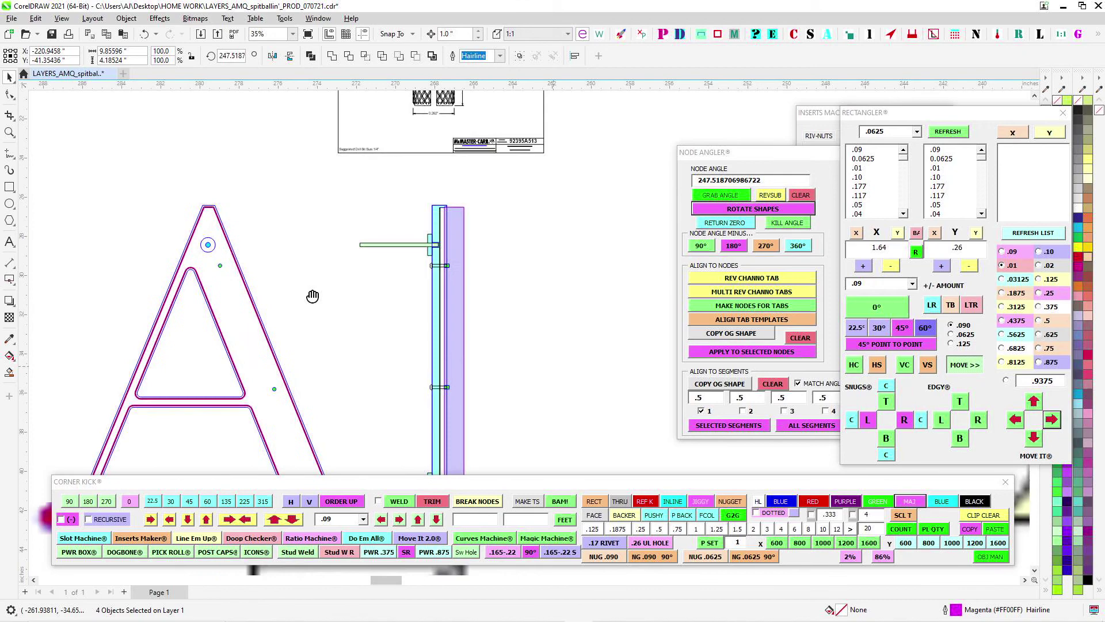
scroll(313, 296, down, 1)
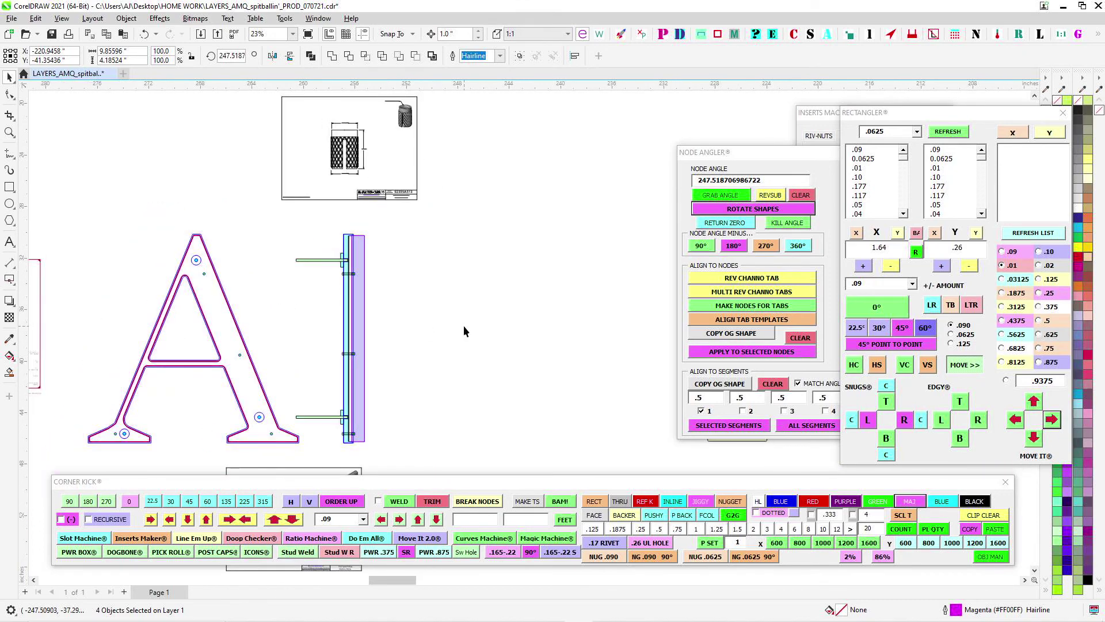
Check the facade drawing's recommended LED specs against the colour options and part numbers in the TRACER FT2314X datasheet
scroll(445, 304, down, 2)
scroll(178, 311, up, 5)
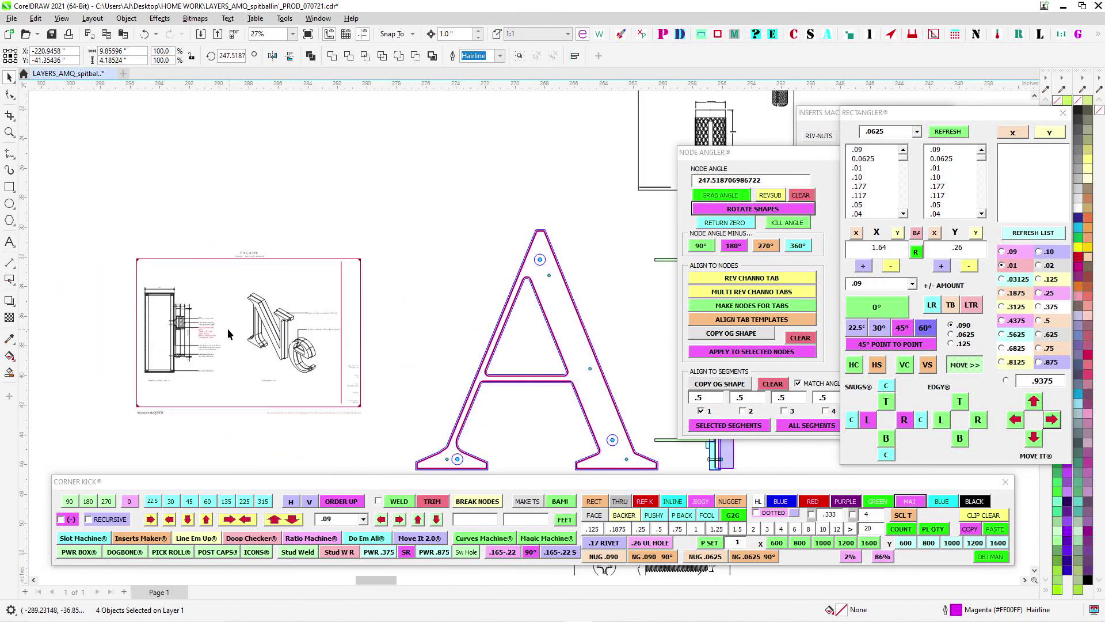
scroll(227, 333, up, 3)
scroll(235, 339, down, 9)
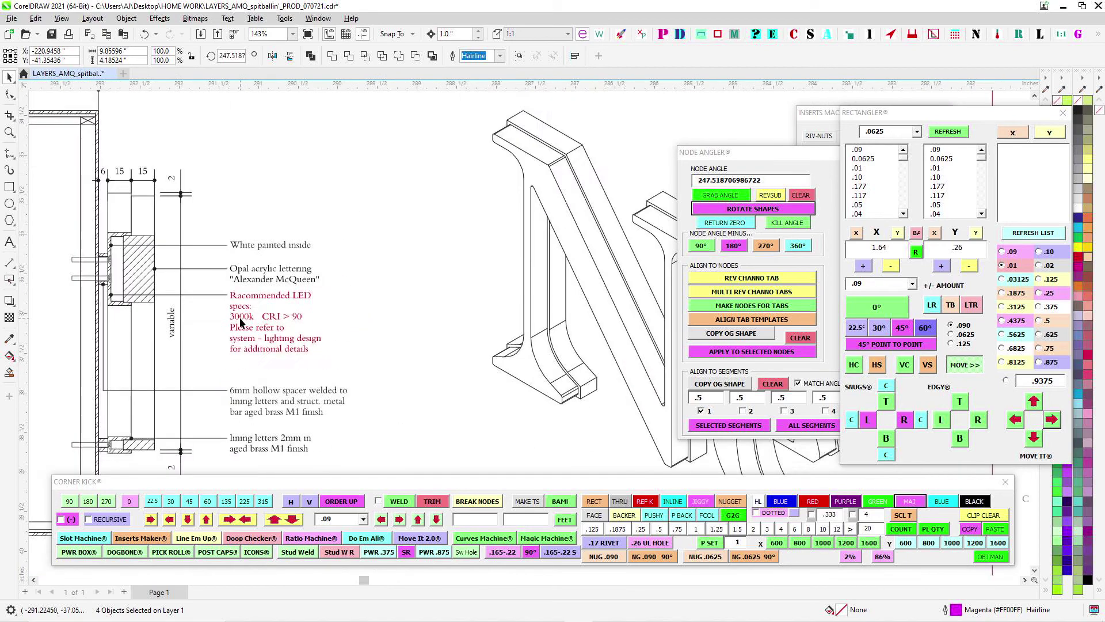
scroll(447, 320, up, 10)
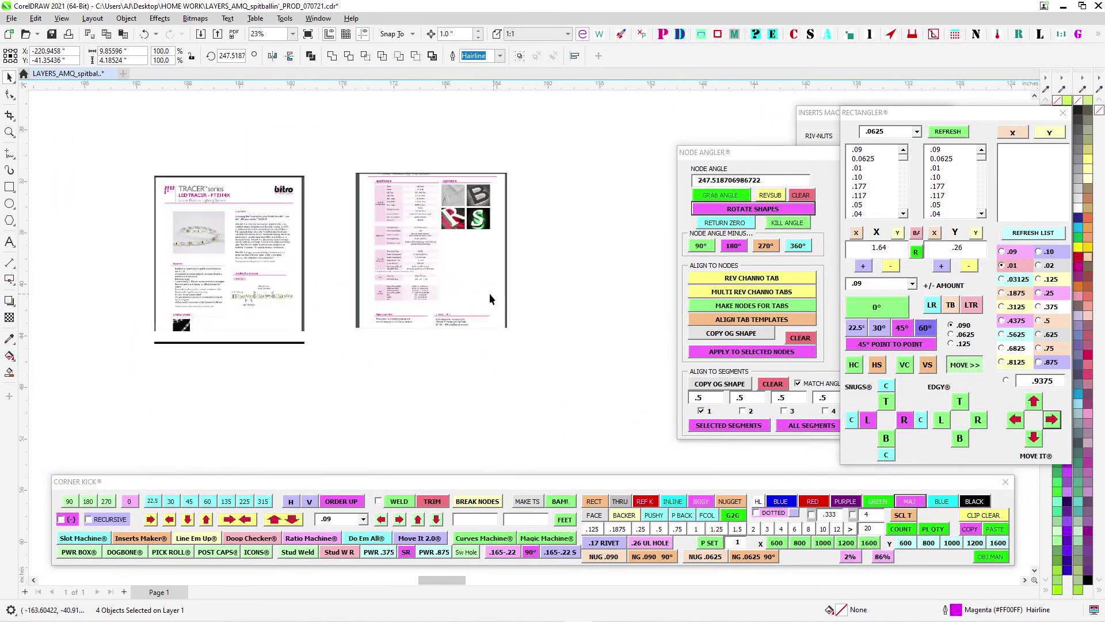
scroll(423, 350, down, 2)
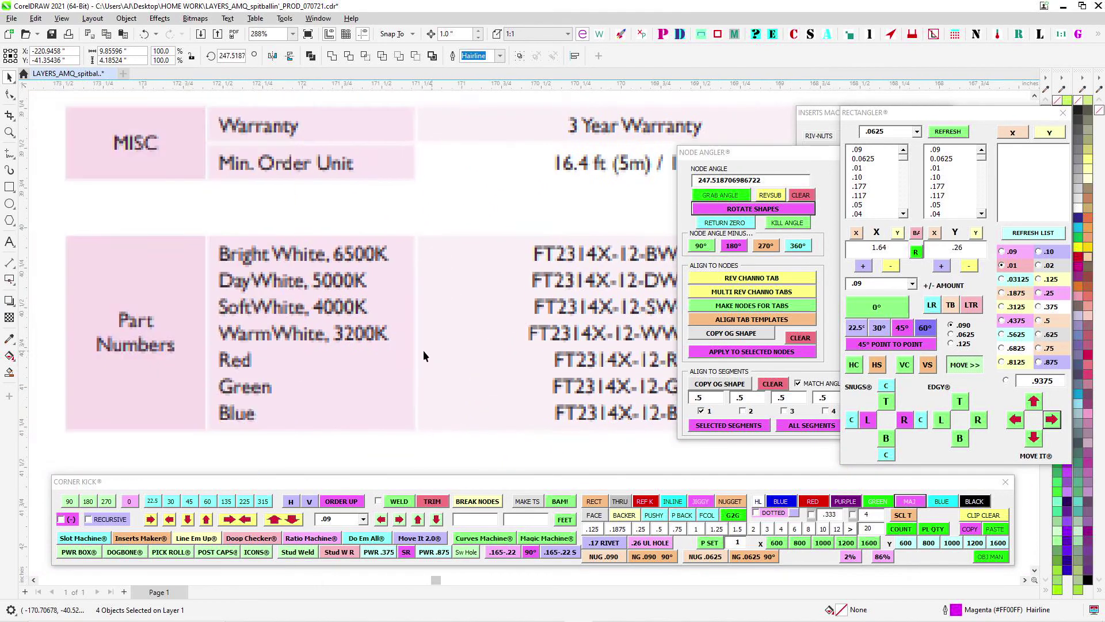
scroll(372, 338, up, 4)
scroll(389, 324, down, 10)
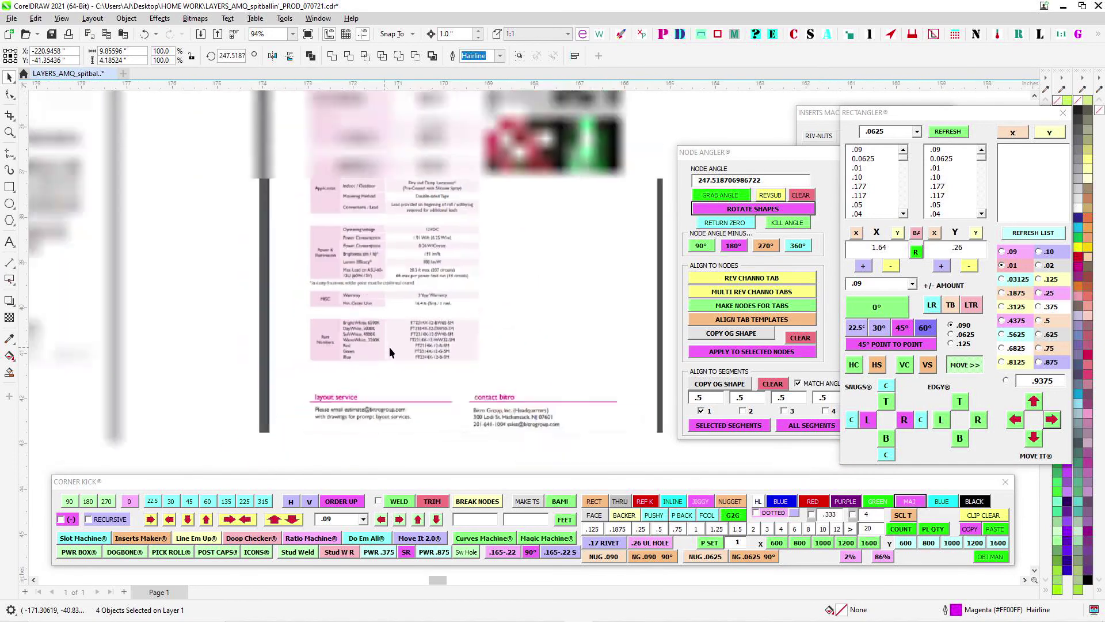
Duplicate the thin leg's 1.64 x .26 strip outside the pale yellow letter A, and set the copy's rotation to 0°
drag(333, 338, 482, 328)
scroll(480, 281, down, 2)
drag(296, 308, 167, 379)
scroll(407, 305, up, 3)
scroll(242, 371, up, 1)
drag(230, 385, 426, 343)
scroll(426, 344, up, 2)
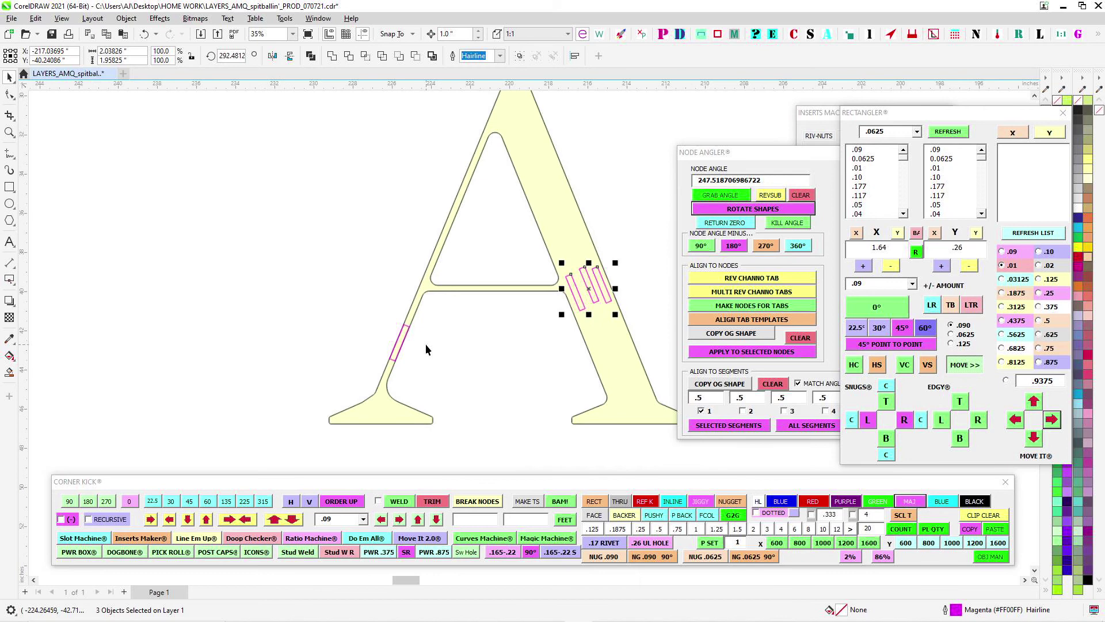
click(380, 370)
scroll(380, 370, up, 1)
scroll(429, 277, up, 2)
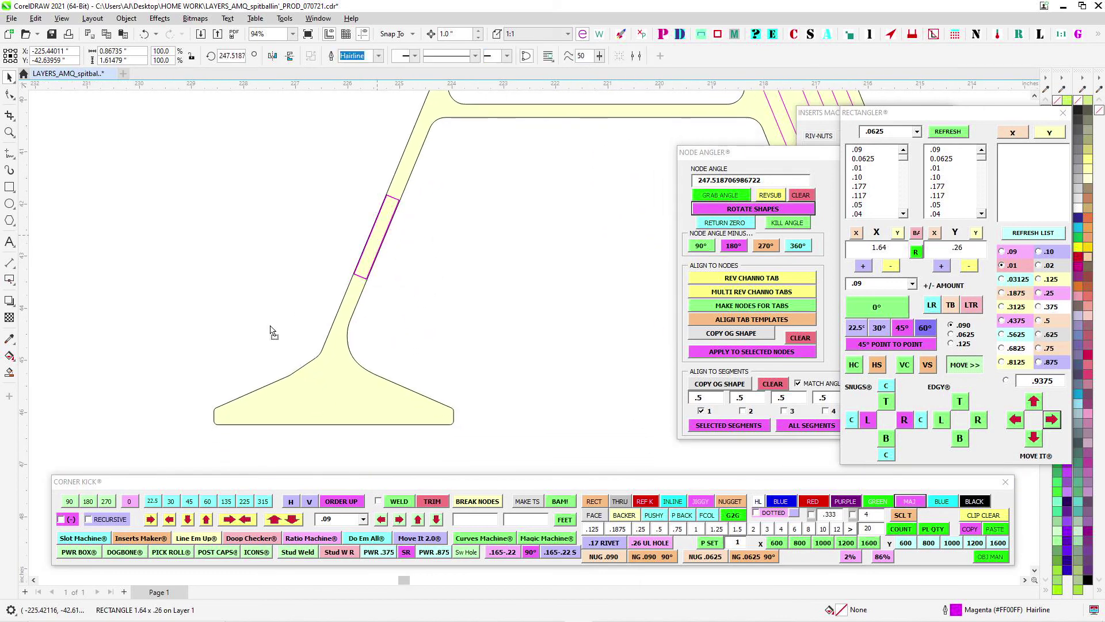
click(129, 501)
scroll(215, 346, up, 3)
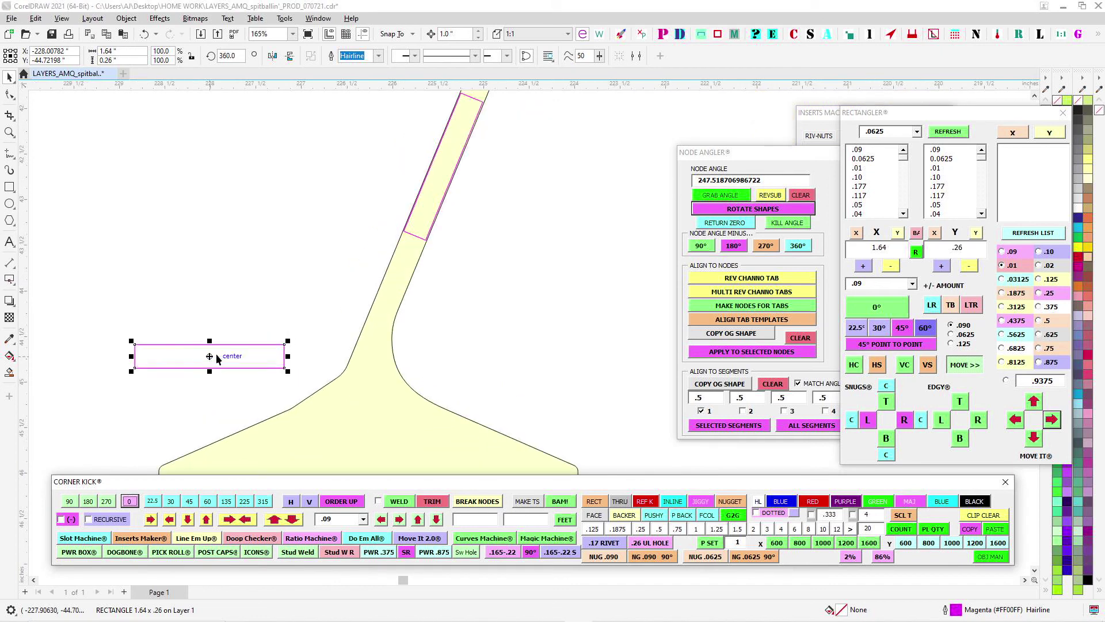
Move the horizontal strip into the thin leg's foot and duplicate it to form a centred end-to-end pair 3.28 long
drag(216, 353, 265, 461)
drag(254, 349, 286, 205)
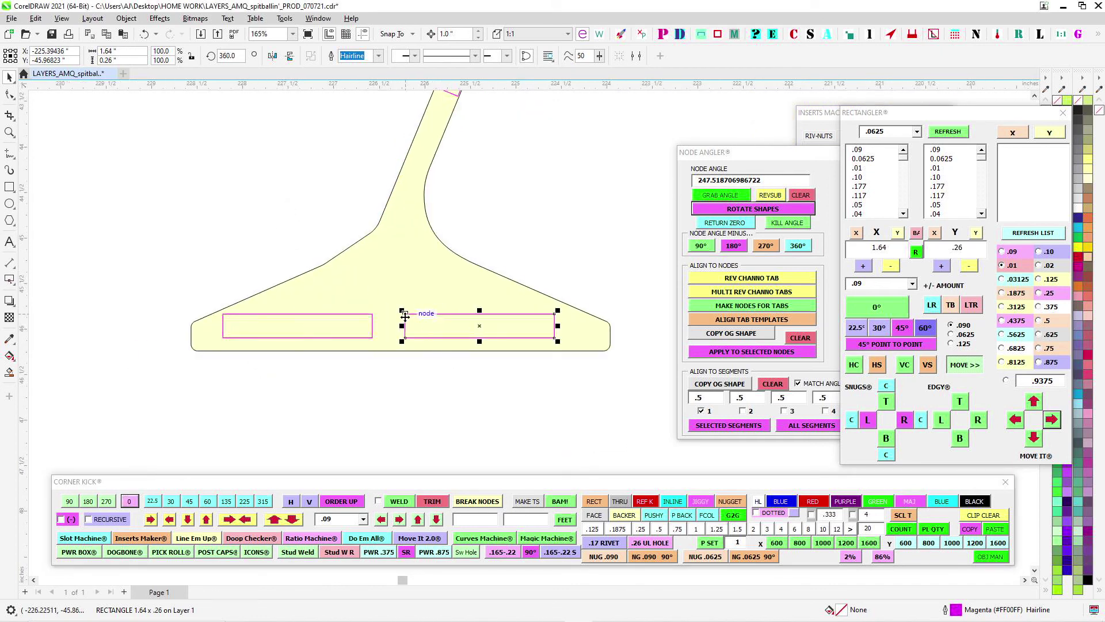
key(ctrl+Right)
key(ctrl+Right)
key(ctrl+Right)
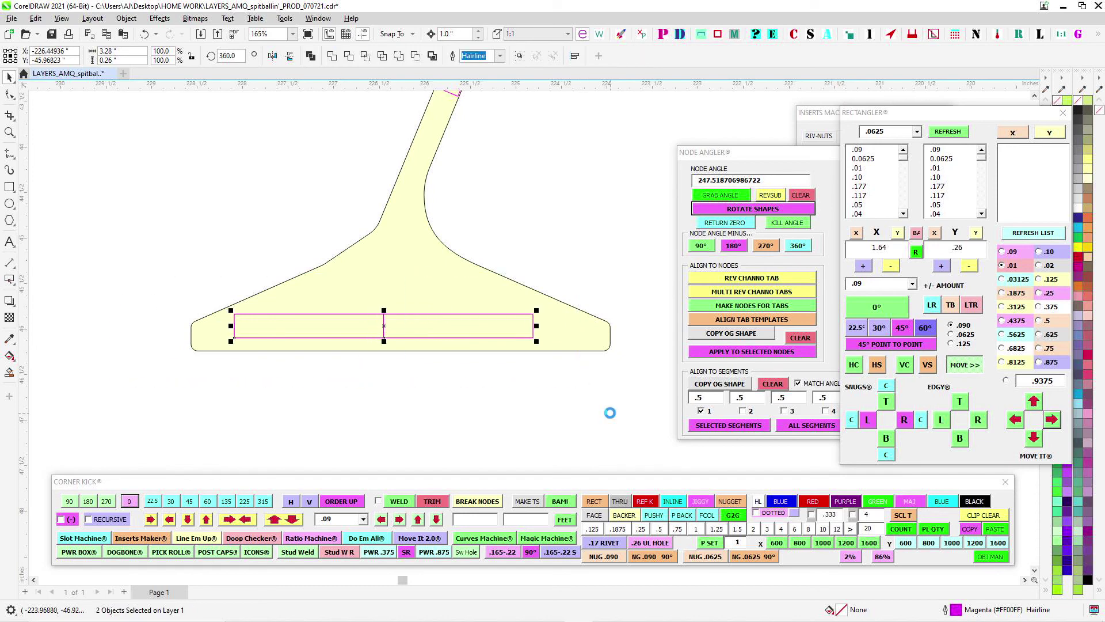
Examine the strip layout on the pale yellow letter A in relation to the layered letter's front view and side section
scroll(570, 243, down, 2)
drag(573, 243, 333, 284)
scroll(333, 285, down, 11)
drag(410, 296, 587, 323)
scroll(493, 325, down, 4)
scroll(419, 272, up, 7)
scroll(419, 270, up, 1)
drag(419, 269, 539, 257)
scroll(418, 280, down, 2)
scroll(503, 255, down, 3)
drag(495, 178, 493, 236)
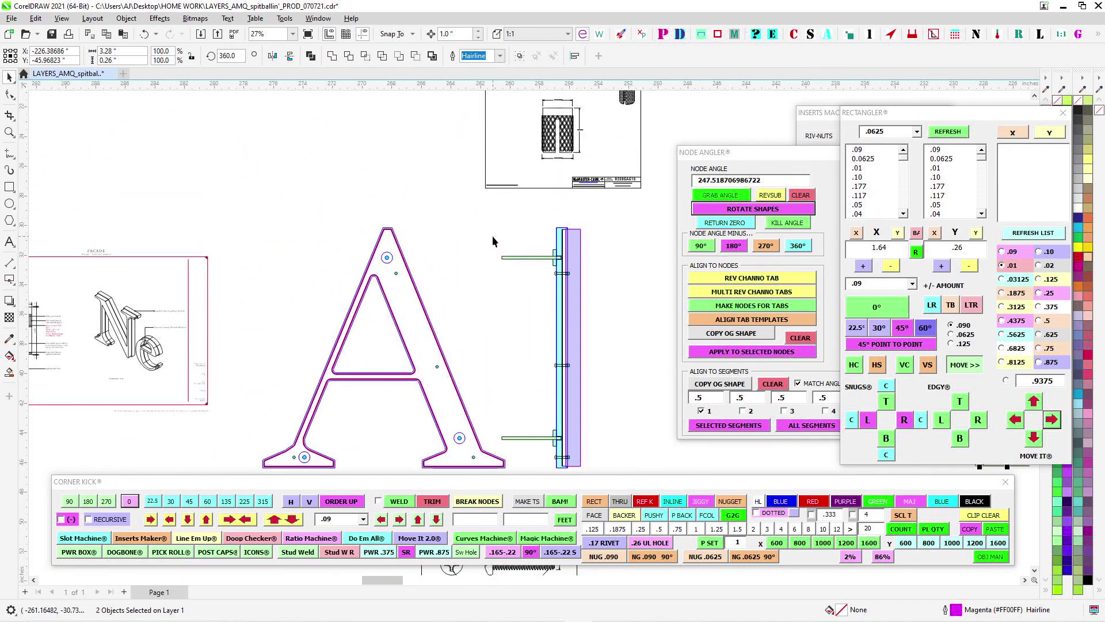
Review the facade drawing alongside the layered letters, their side sections, the hardware drawings and the pale yellow letter A
scroll(493, 236, down, 3)
drag(517, 308, 478, 361)
scroll(516, 213, up, 4)
scroll(516, 213, down, 2)
drag(552, 312, 575, 204)
scroll(475, 347, up, 3)
drag(475, 347, 395, 200)
scroll(392, 284, down, 2)
drag(211, 126, 364, 289)
scroll(358, 159, up, 3)
scroll(398, 294, down, 1)
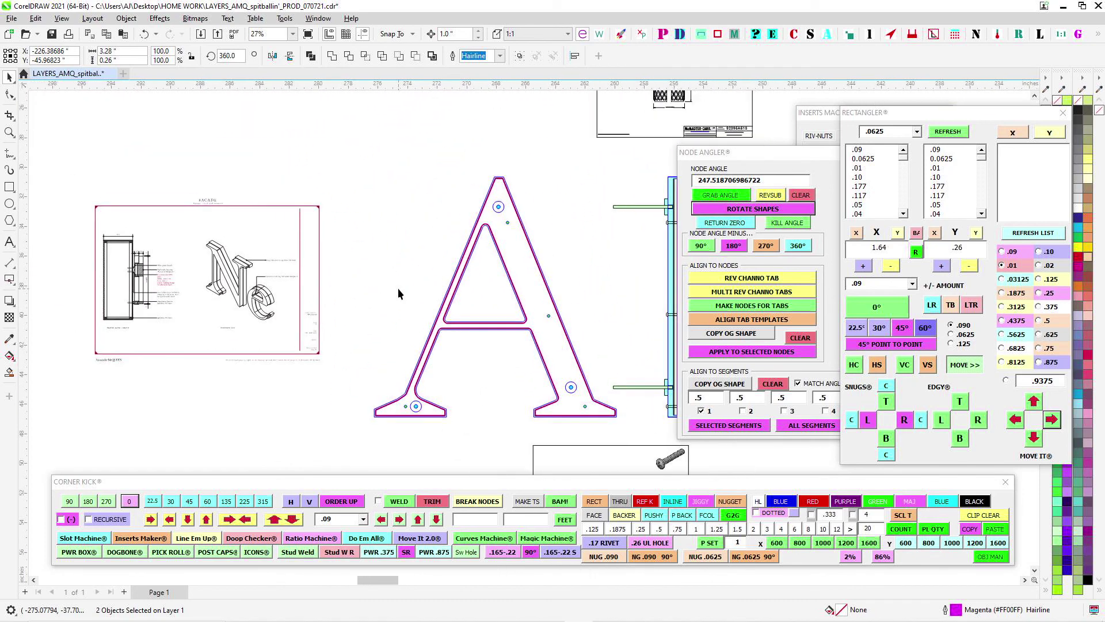
scroll(413, 173, left, 3)
scroll(413, 174, down, 1)
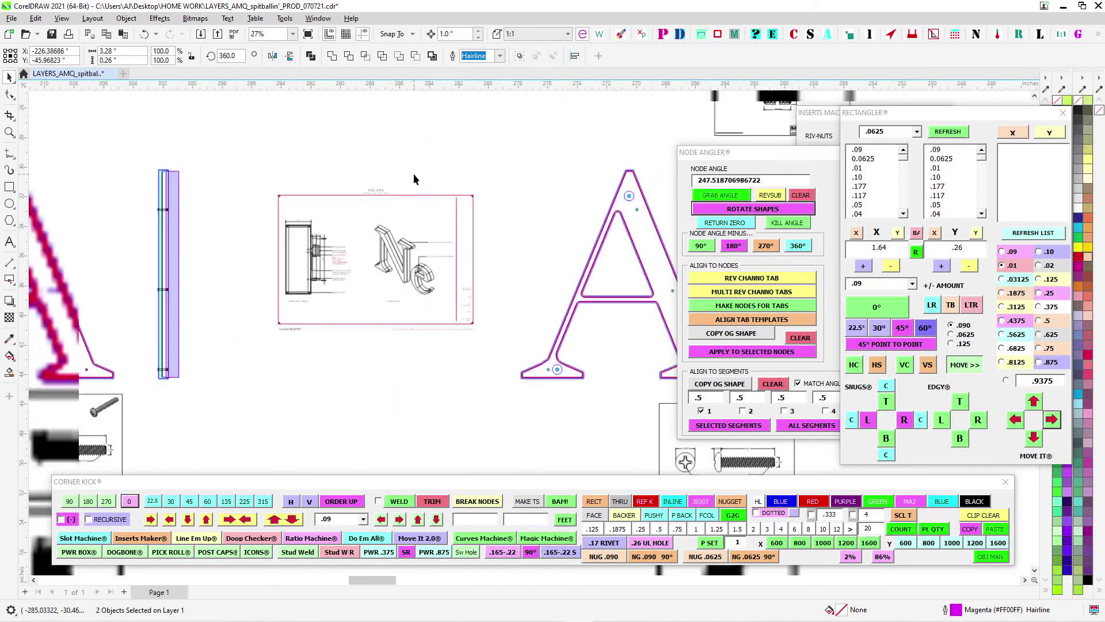
scroll(409, 178, down, 1)
drag(455, 292, 357, 262)
scroll(357, 261, down, 1)
drag(545, 277, 477, 304)
drag(573, 303, 496, 274)
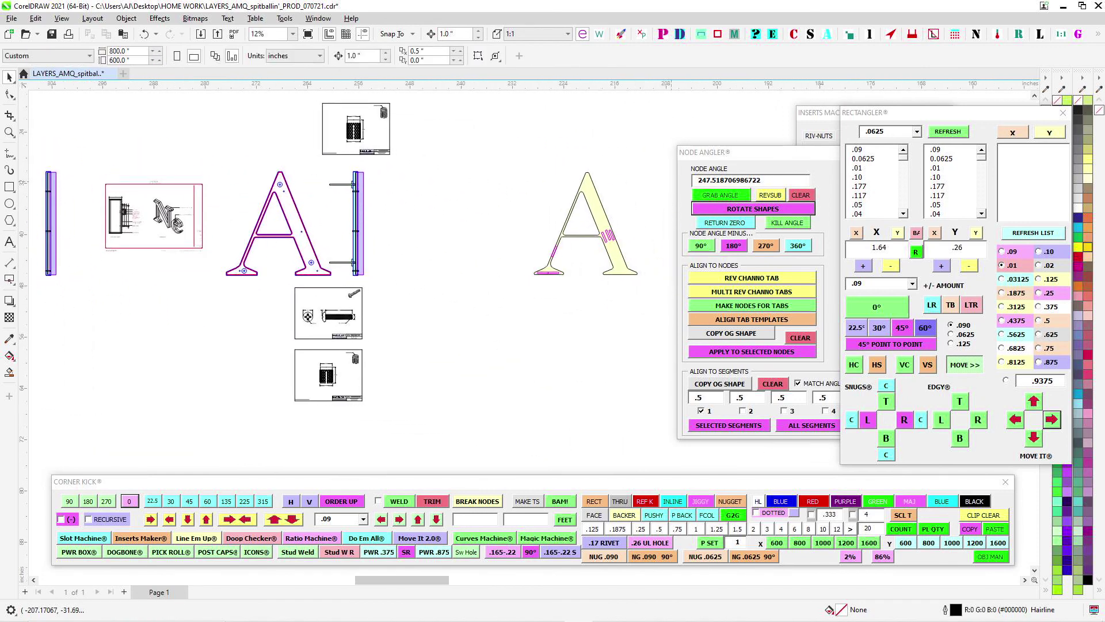